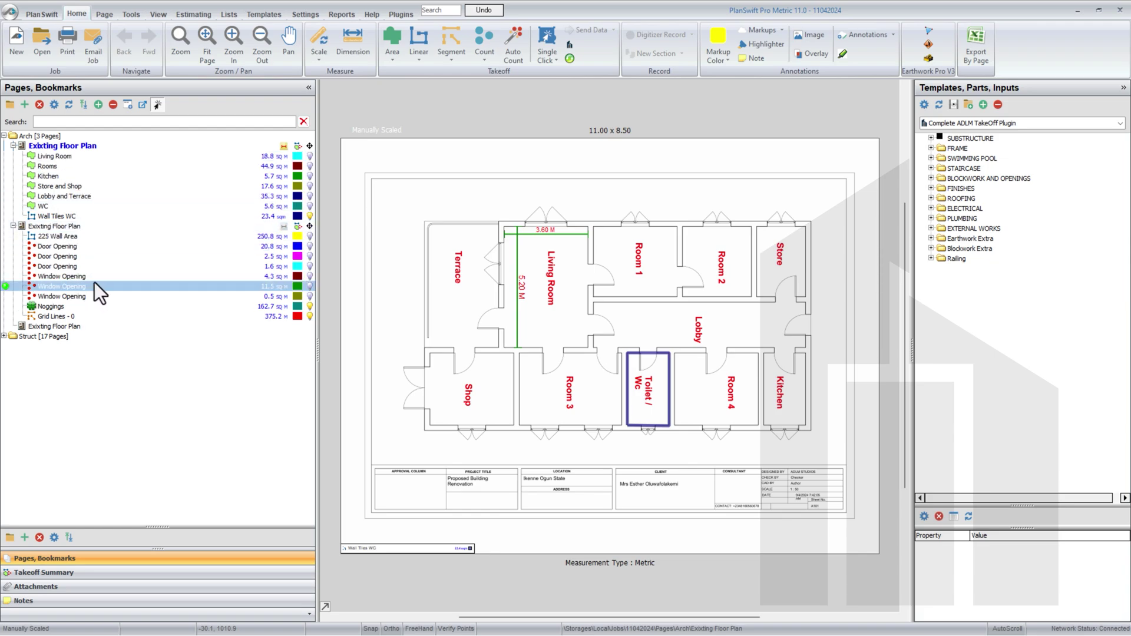
Collapse both Exixting Floor Plan pages and the Arch folder in the page tree
left_click(13, 147)
left_click(13, 156)
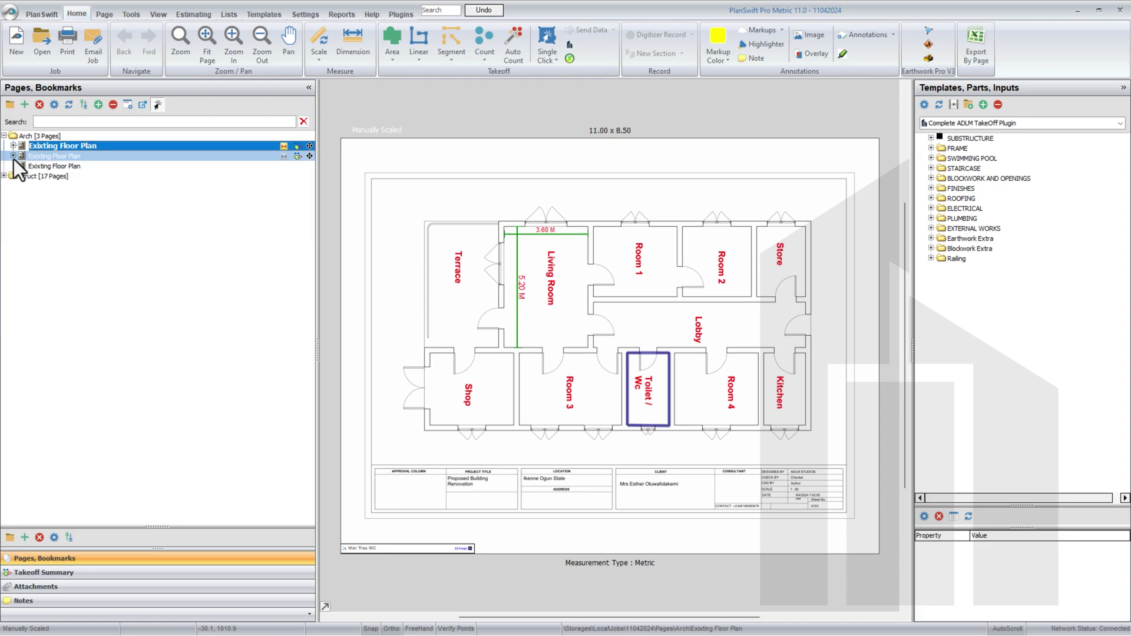
left_click(4, 136)
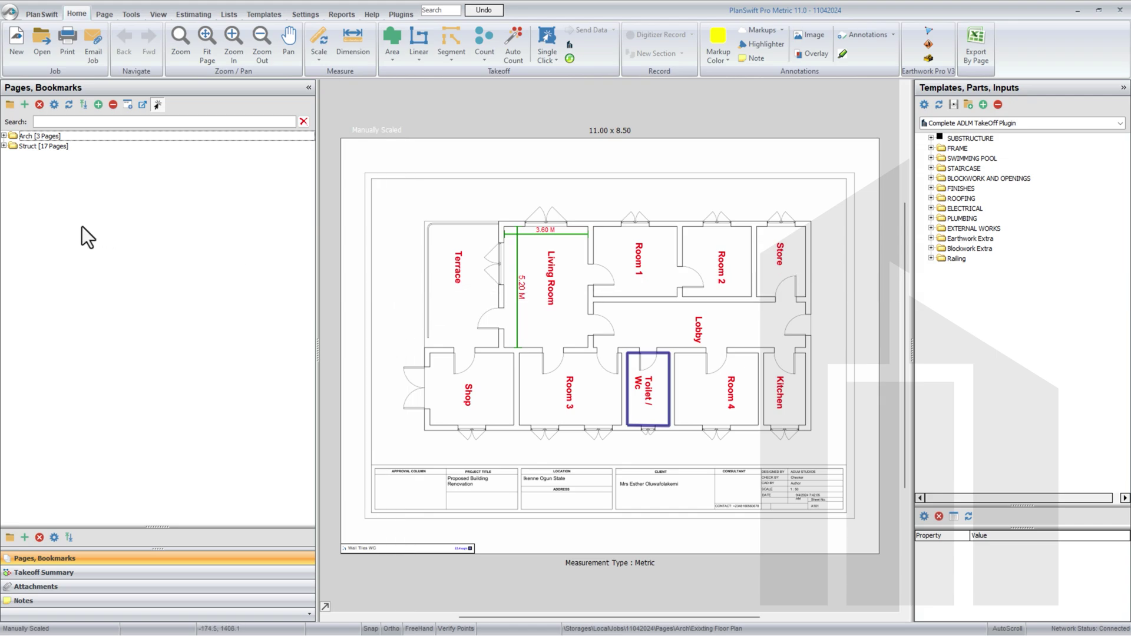
Create a new page folder named 'Roof design' and collapse the Arch folder again
left_click(10, 106)
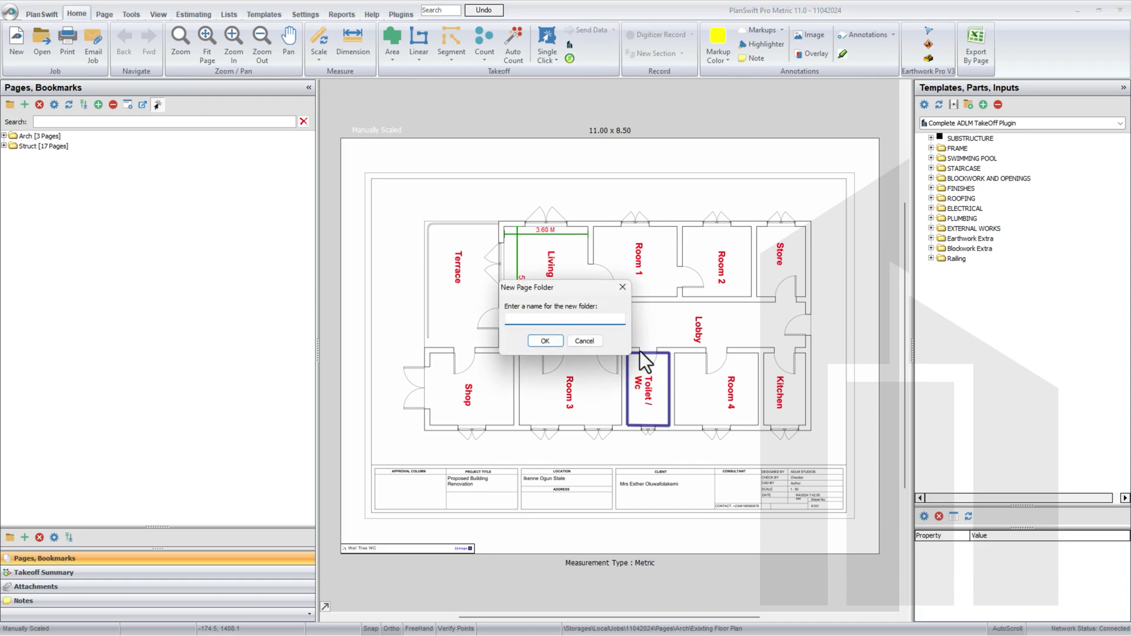
type("Roof design")
left_click(544, 342)
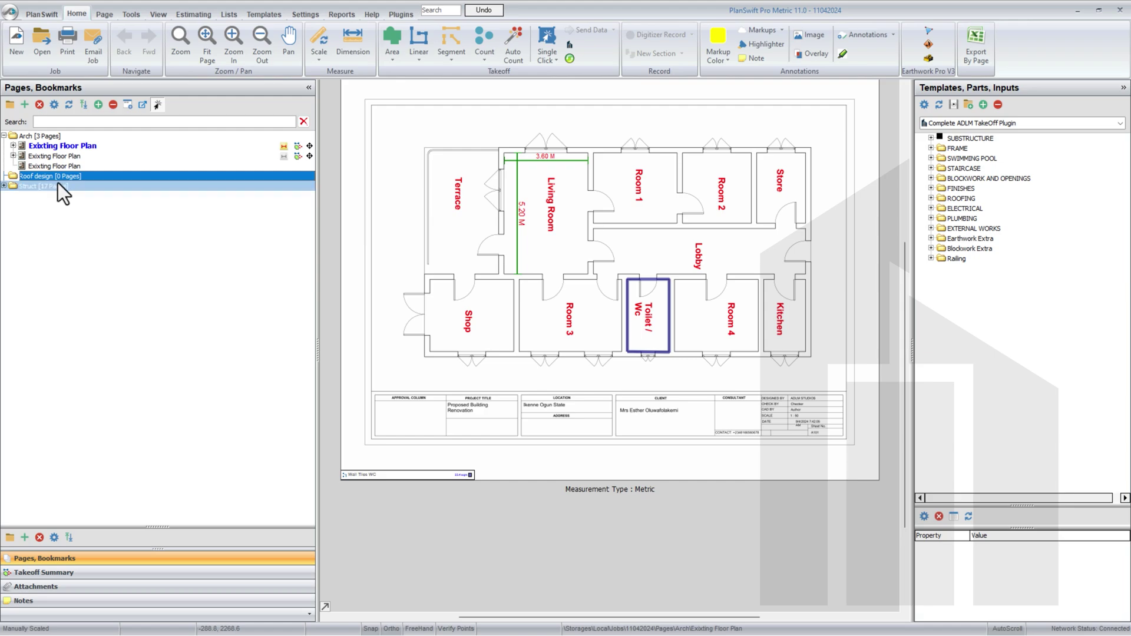
left_click(4, 135)
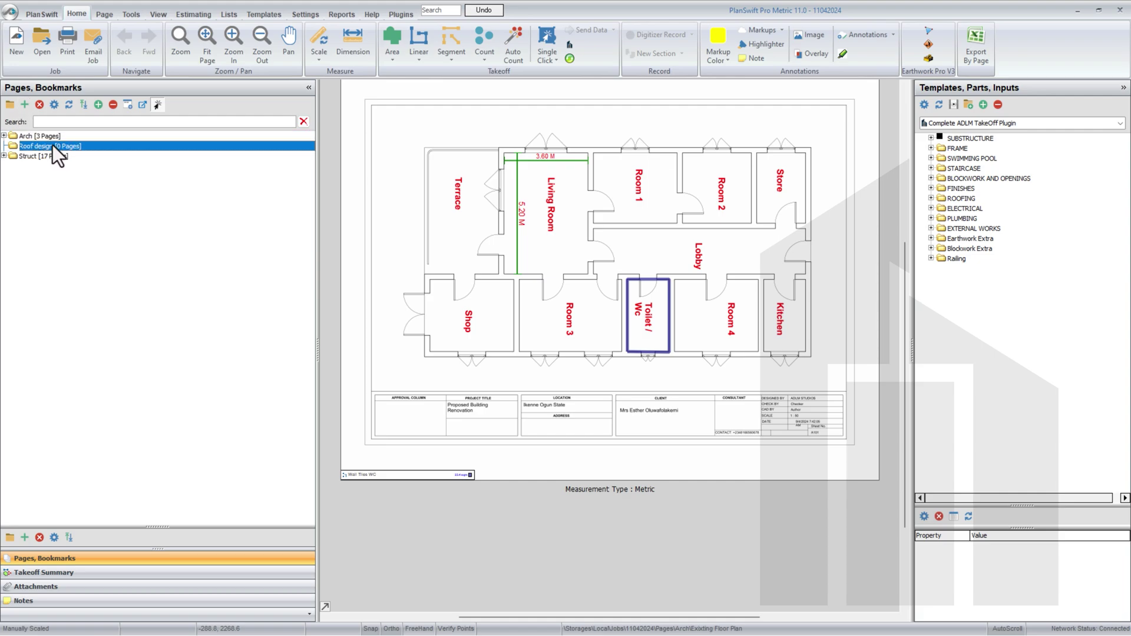
Start adding pages from image files, using Documents > YouTube > Planswift Dwg as the source folder
left_click(25, 104)
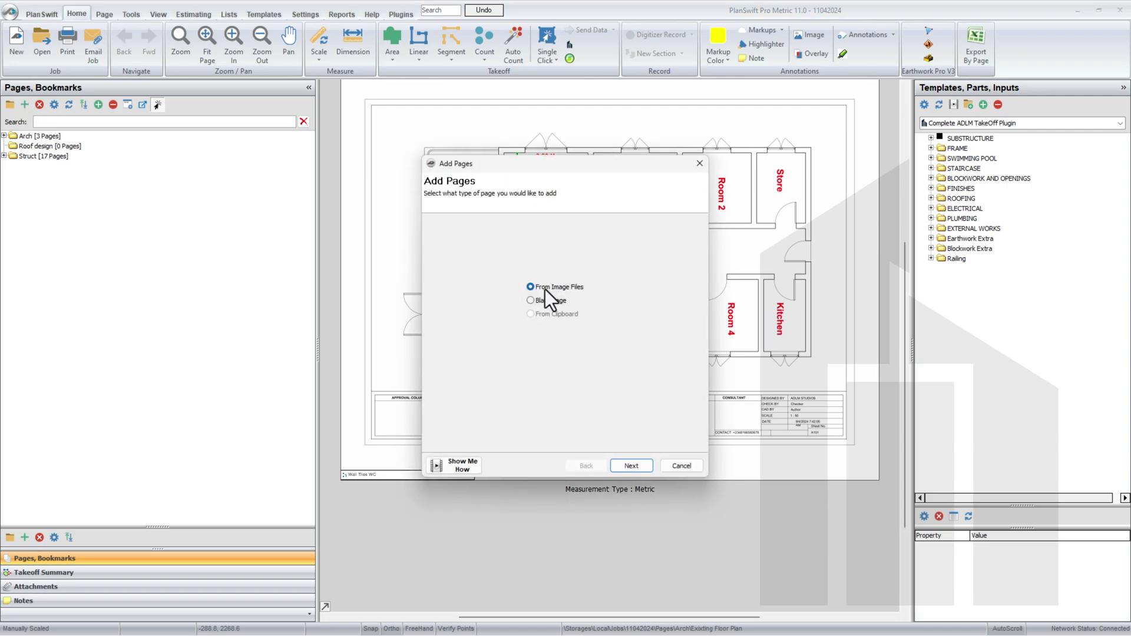
left_click(640, 470)
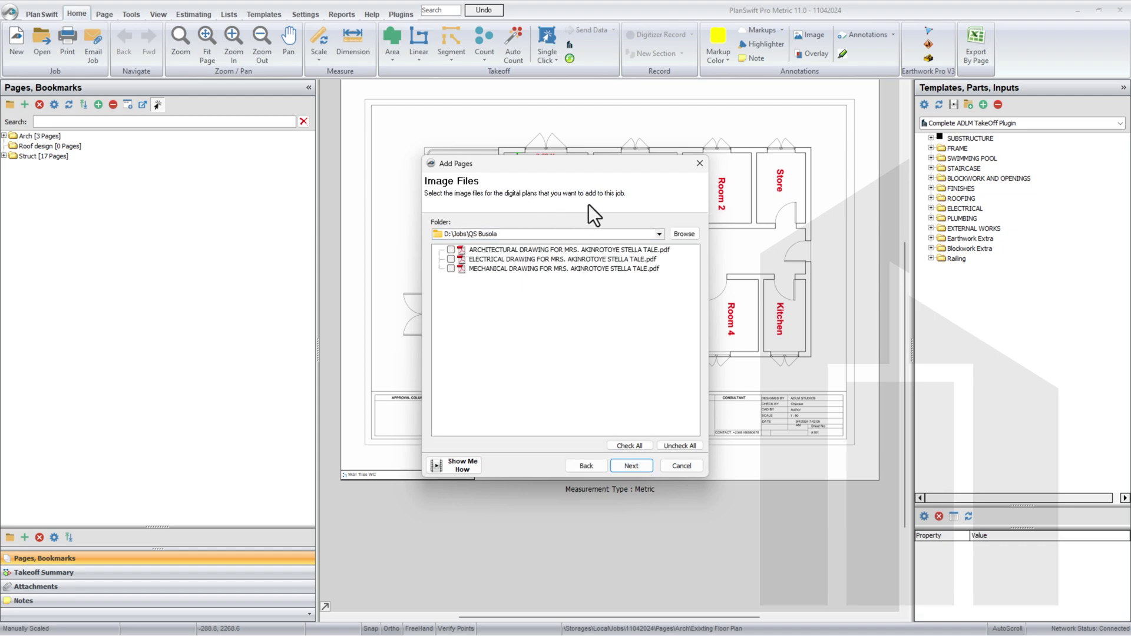
left_click(685, 234)
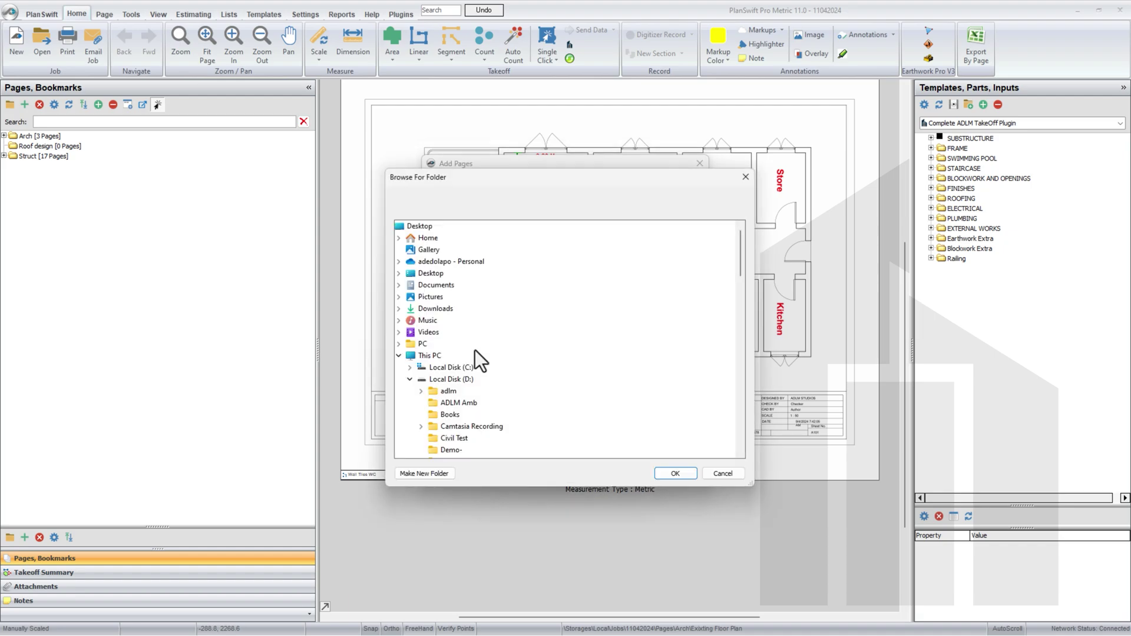
scroll(475, 354, "down", 5)
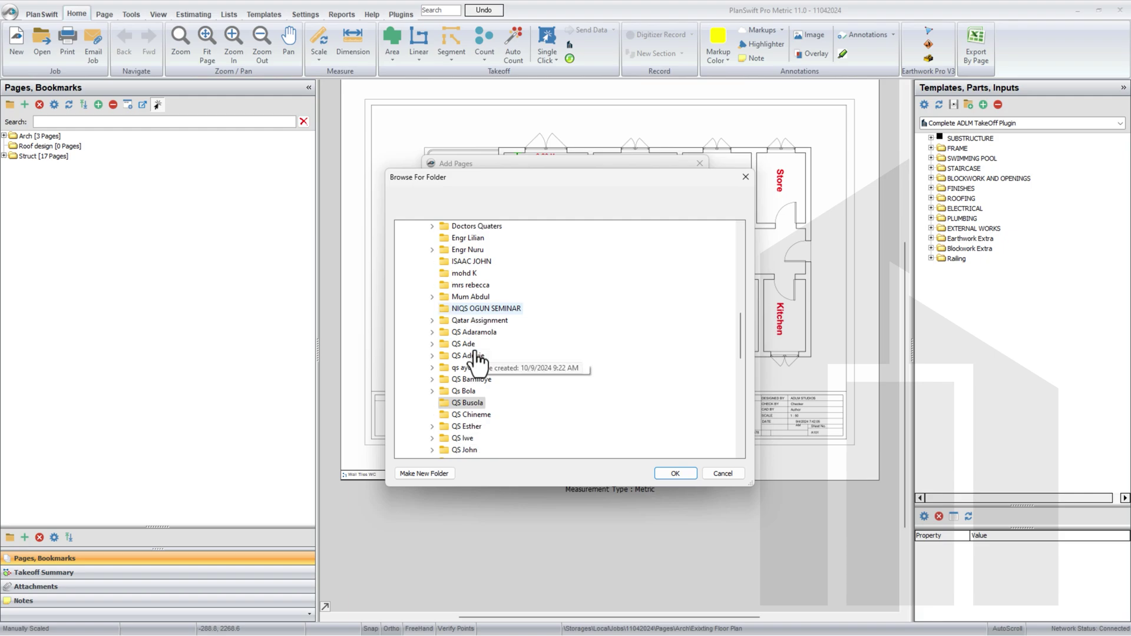
scroll(475, 356, "up", 4)
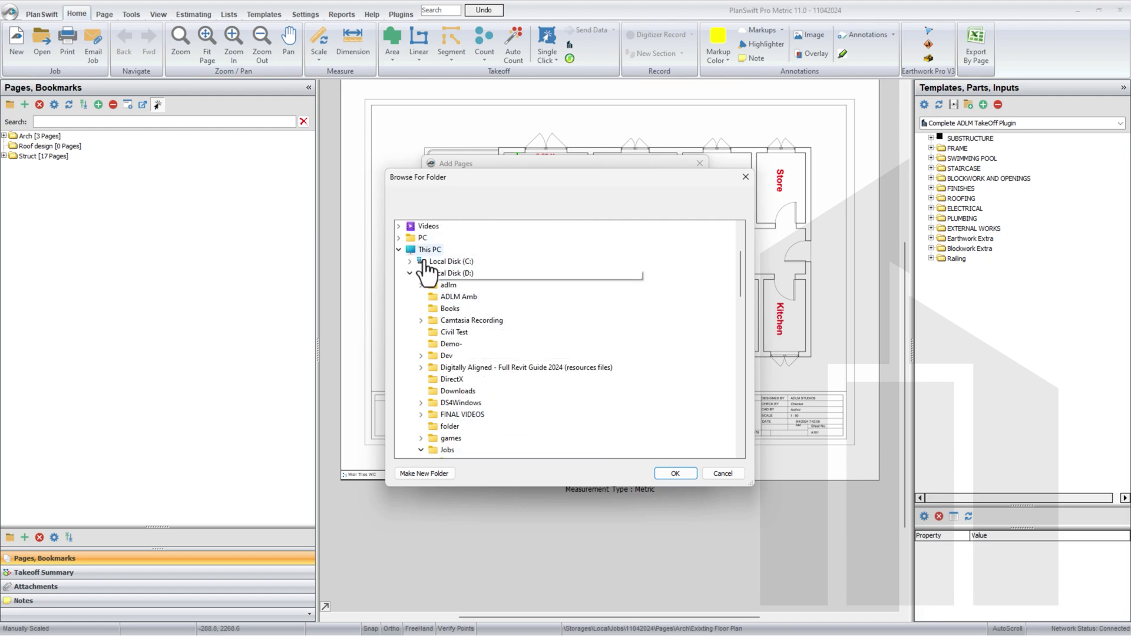
scroll(416, 290, "up", 3)
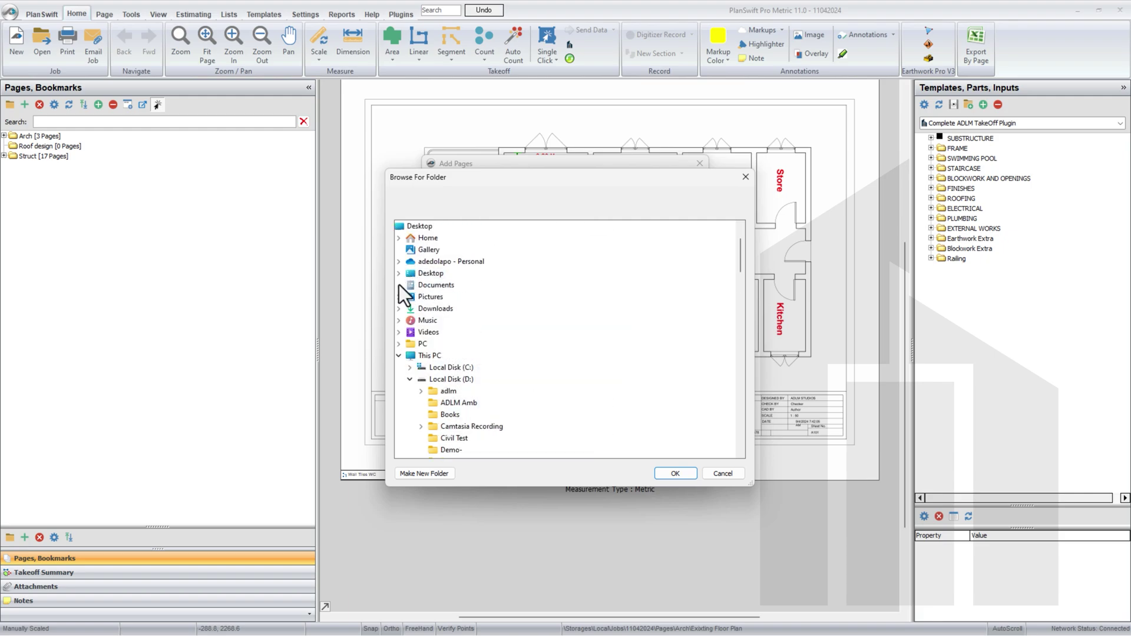
left_click(399, 285)
scroll(434, 410, "down", 3)
scroll(437, 415, "down", 1)
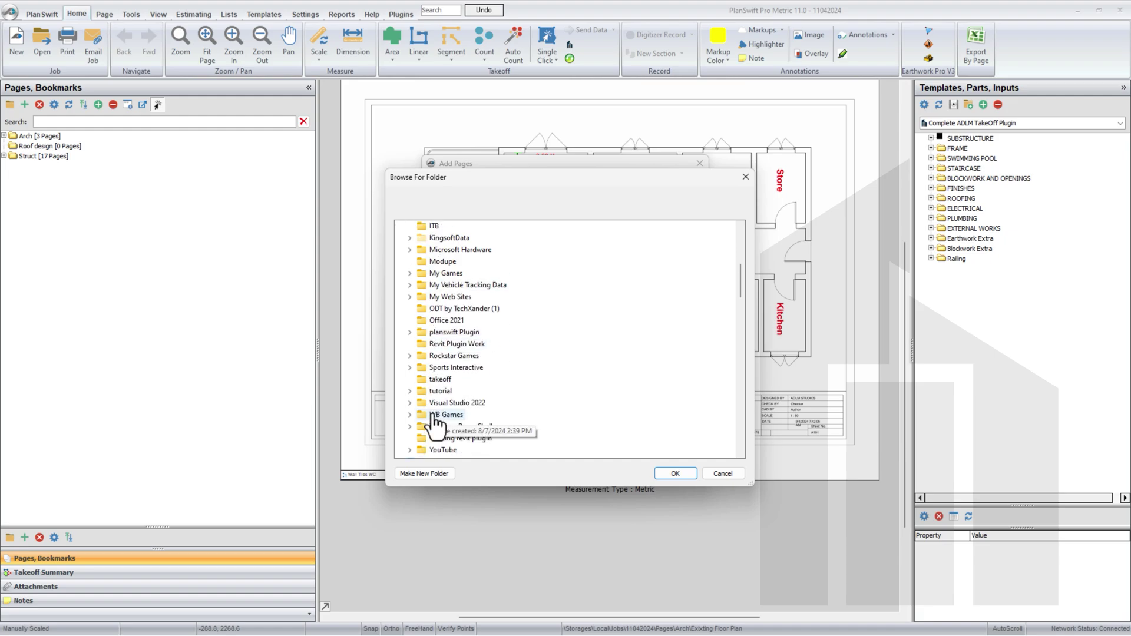
scroll(426, 392, "down", 3)
scroll(412, 386, "up", 2)
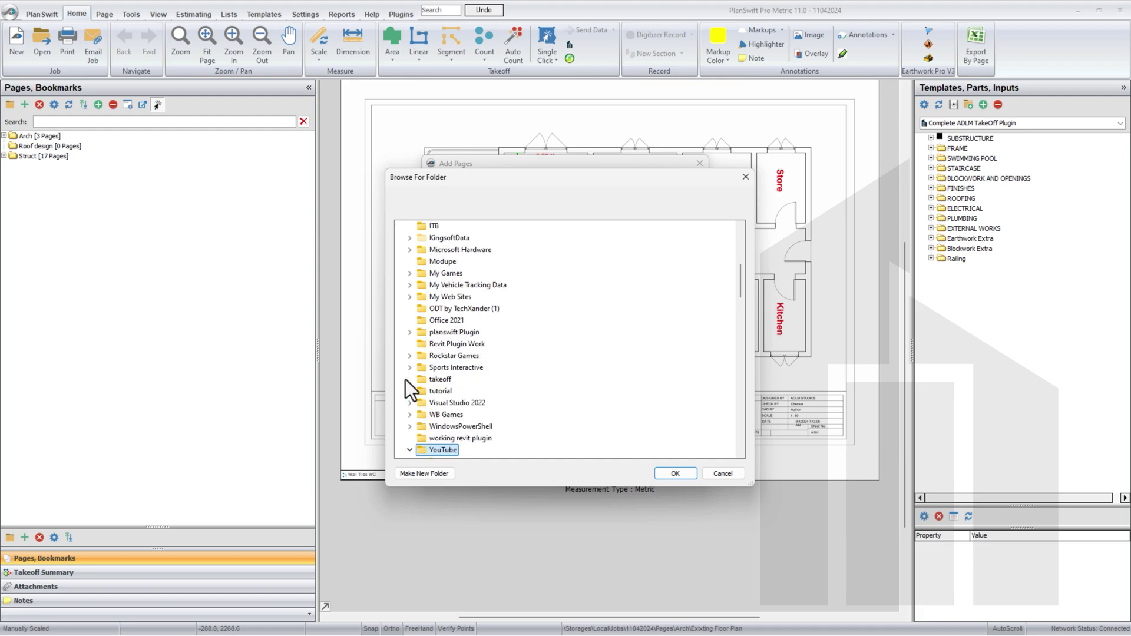
left_click(424, 440)
scroll(436, 400, "down", 2)
left_click(455, 358)
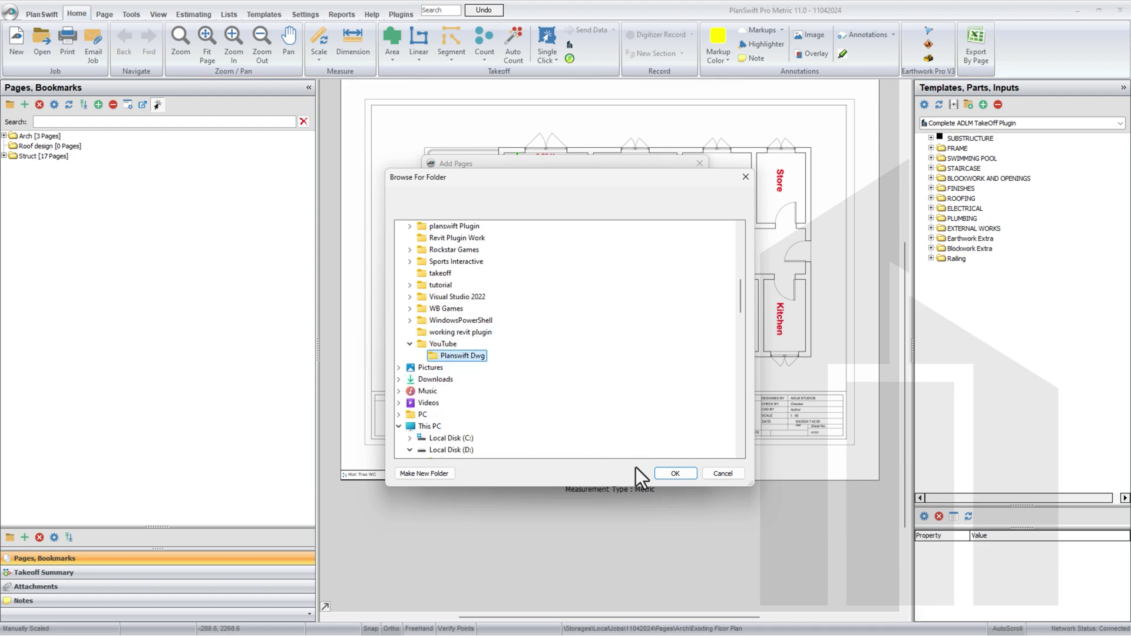
left_click(676, 474)
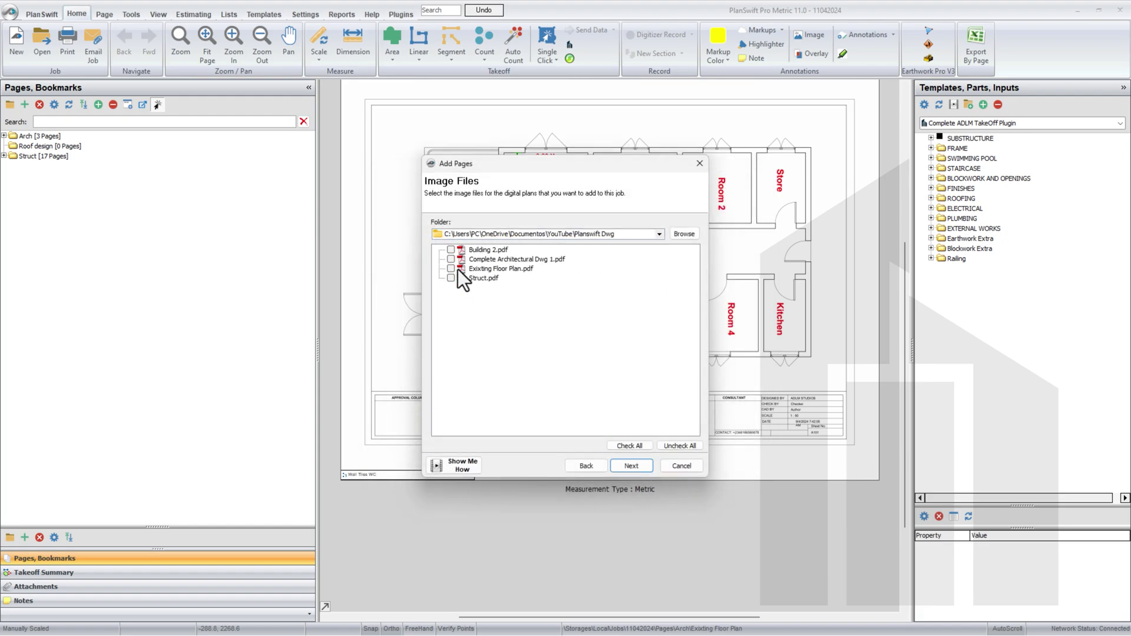
Import Building 2.pdf with the True Color (32 bit) format
left_click(451, 250)
left_click(628, 466)
left_click(617, 248)
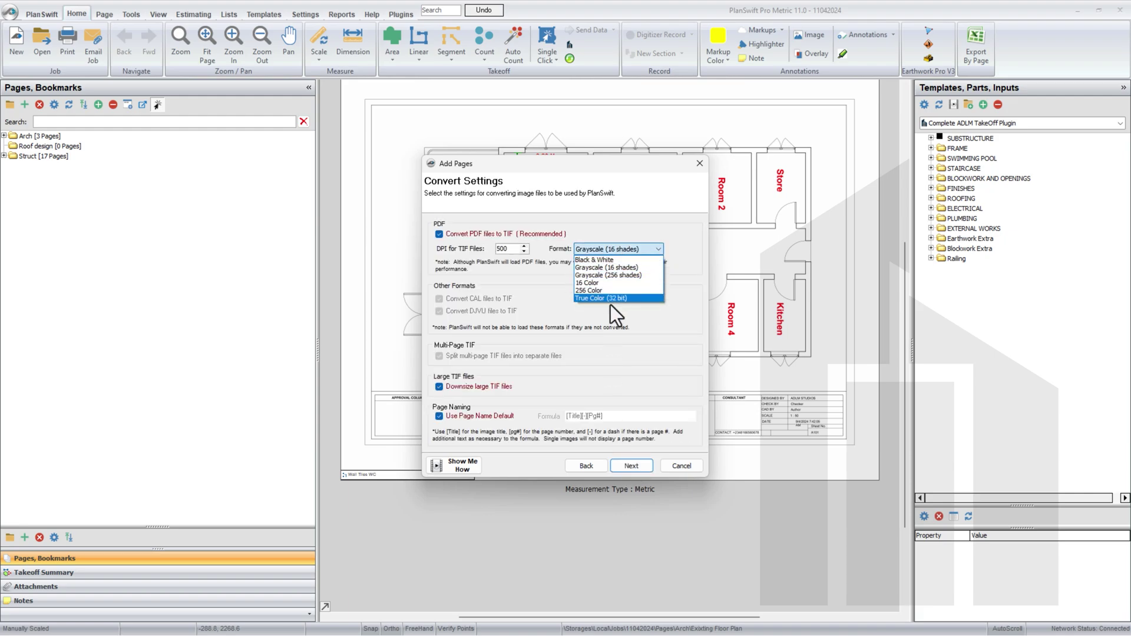
left_click(608, 302)
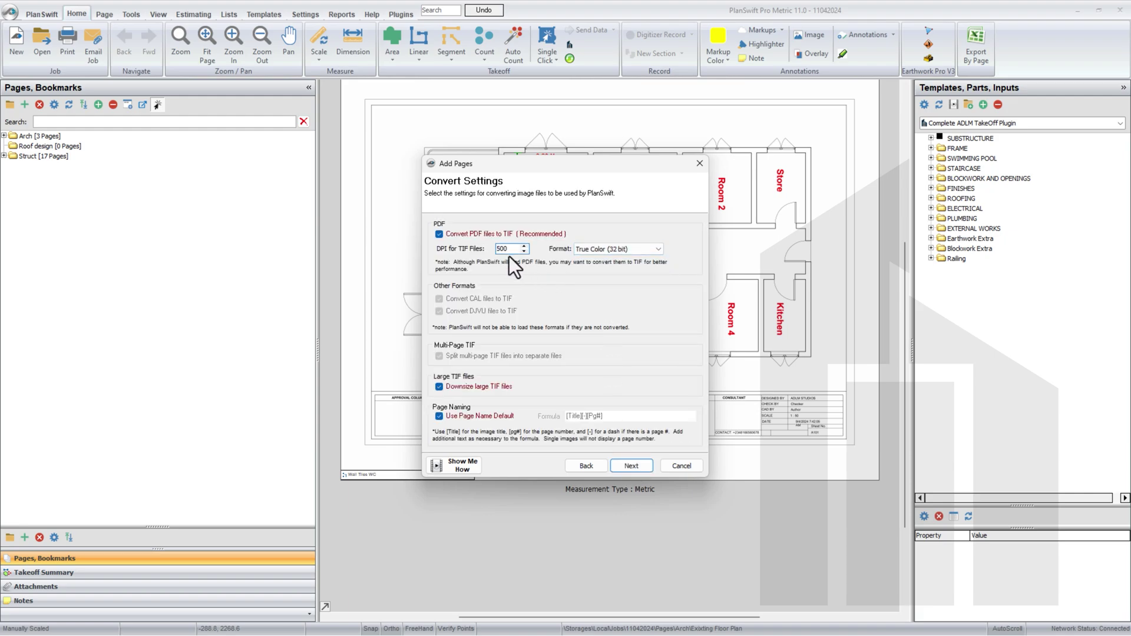
left_click(642, 472)
left_click(642, 471)
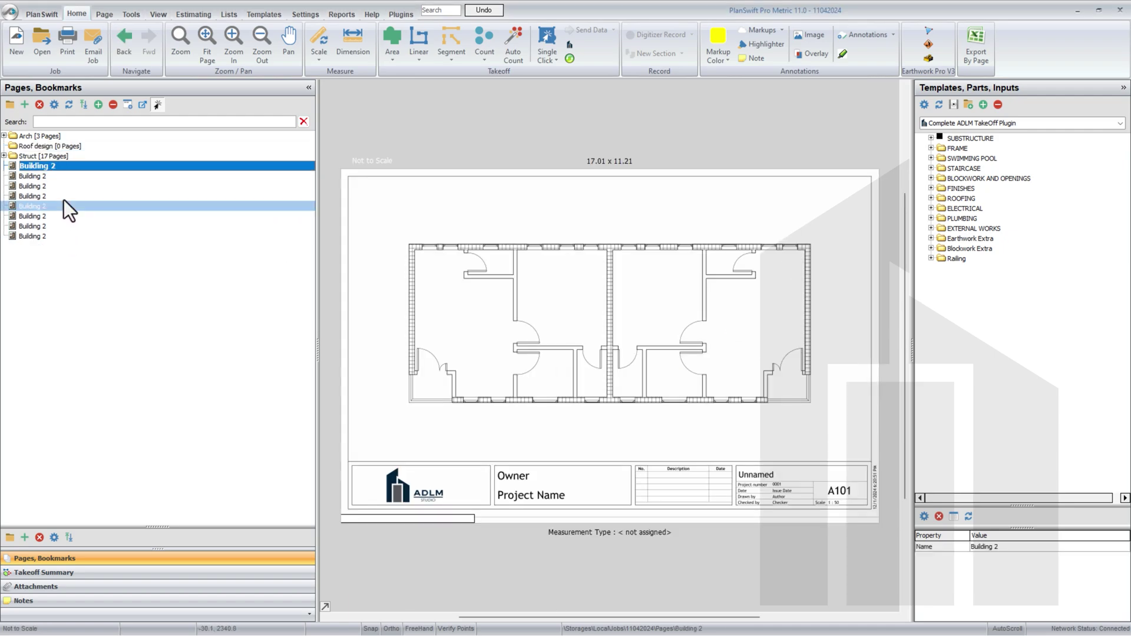
Select all eight Building 2 pages and drag them into the Roof design folder
left_click(76, 238, "shift")
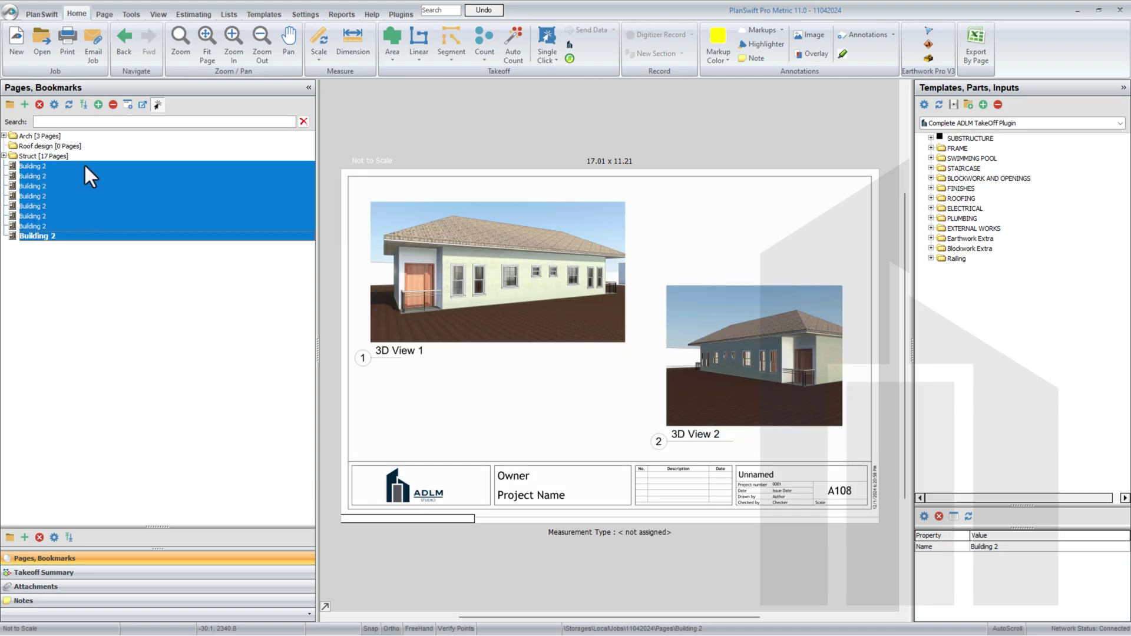
left_click_drag(86, 152, 76, 145)
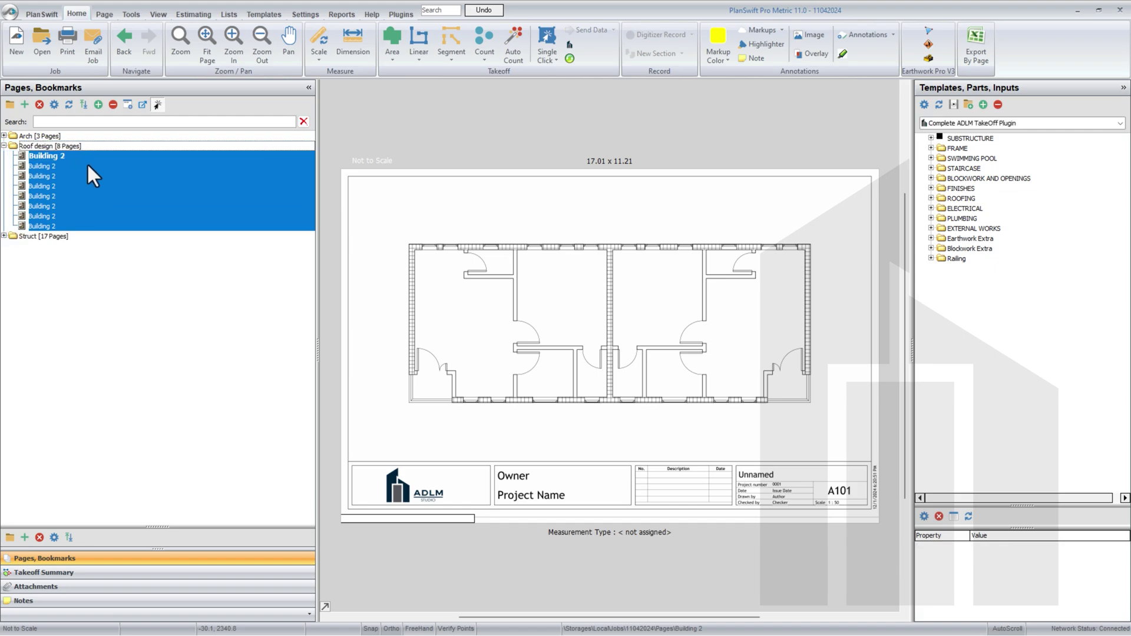
Browse sheets A102 through A108, ending zoomed in on the Section 2 sheet A107
left_click(88, 166)
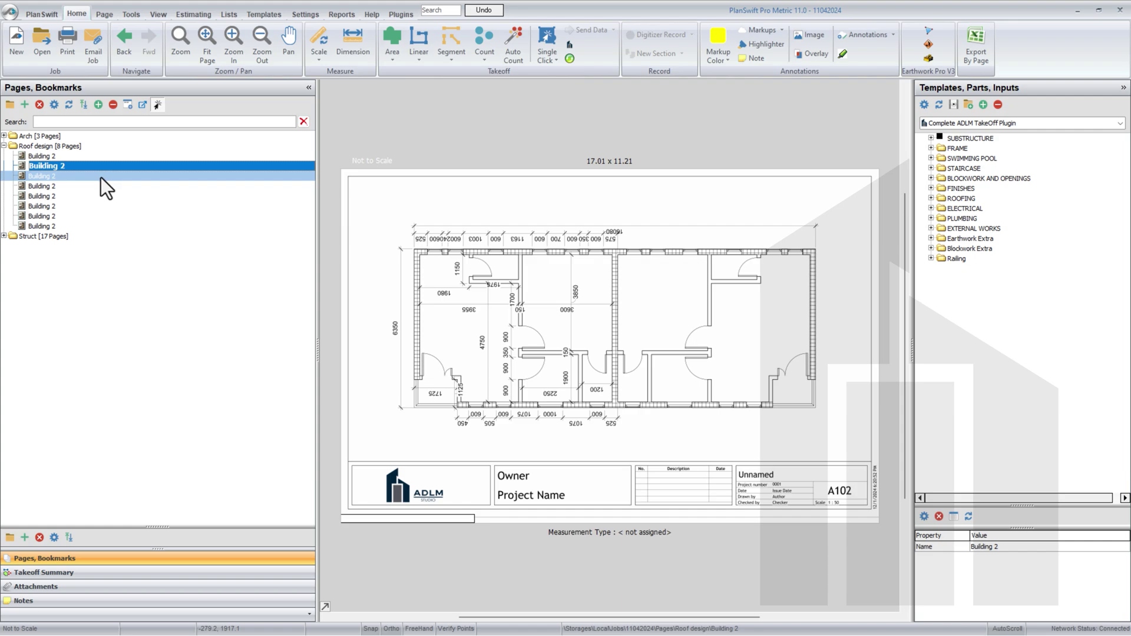
key("Down")
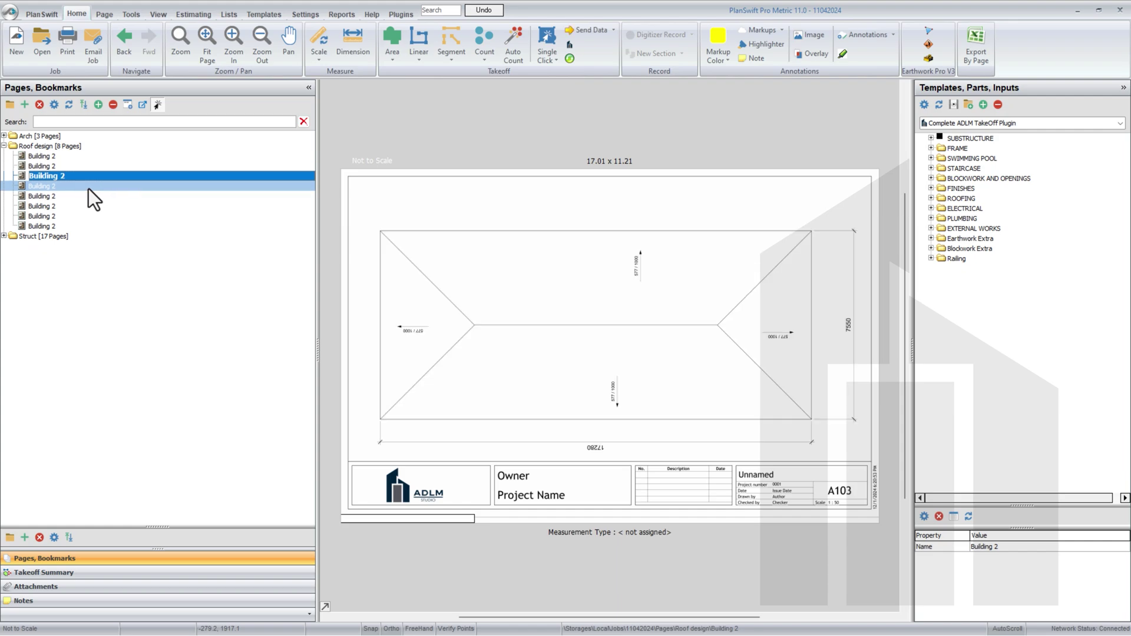
left_click(88, 187)
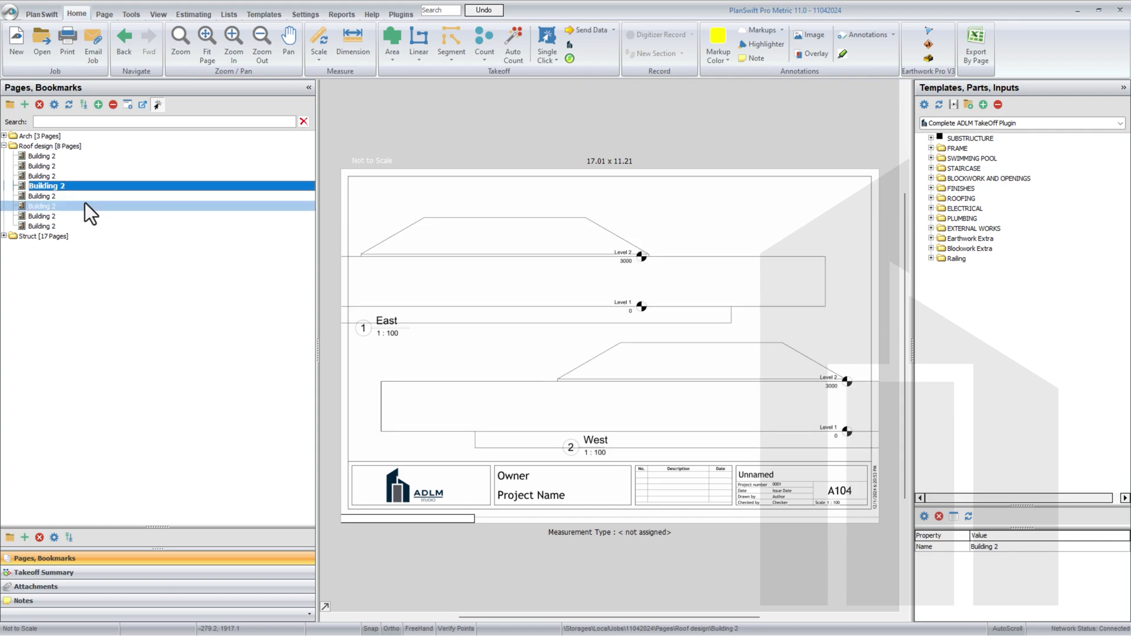
key("Down")
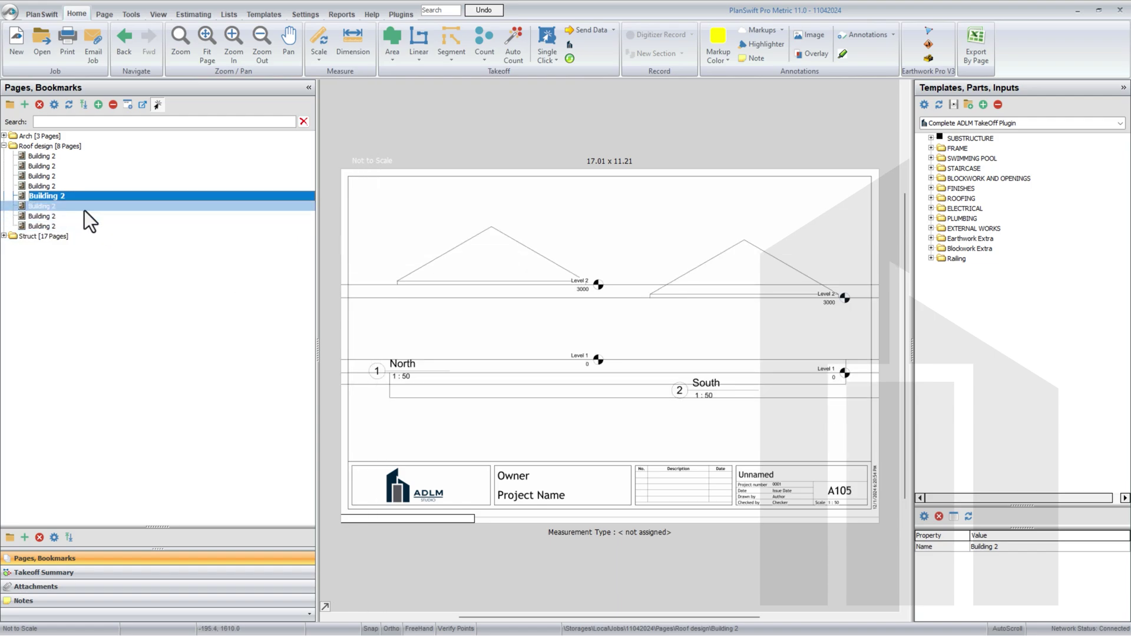
key("Down")
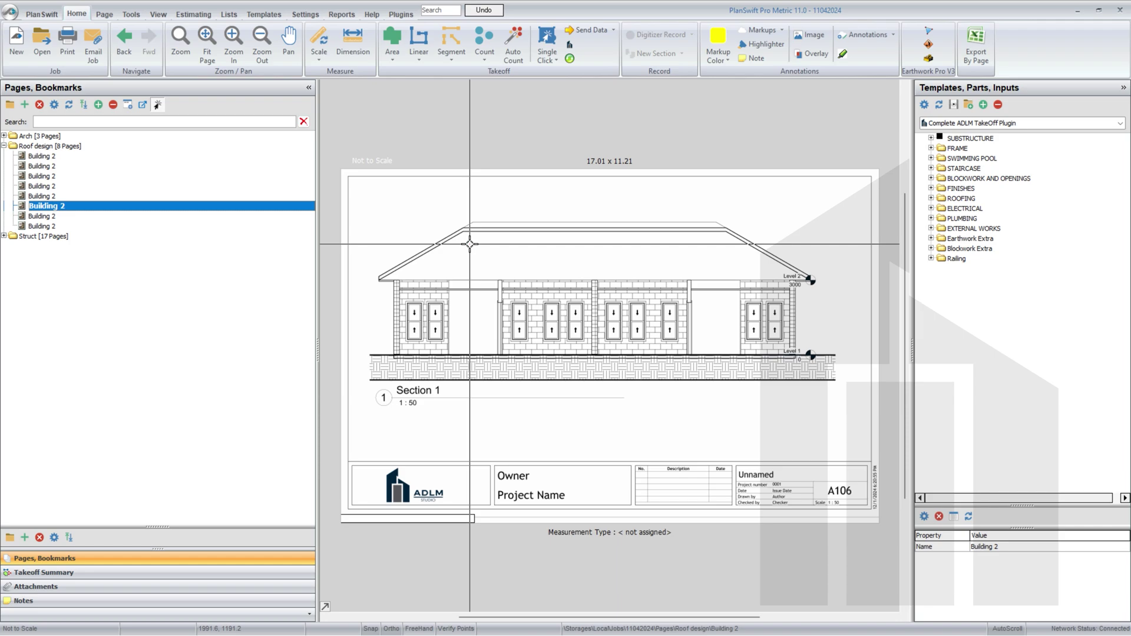
left_click(59, 228)
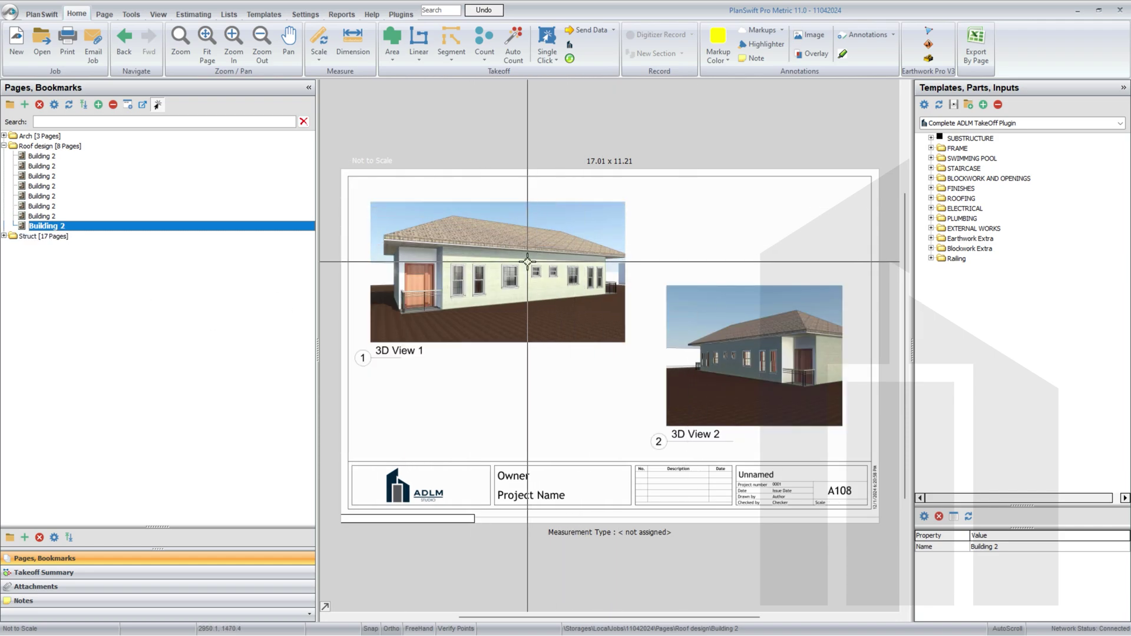
left_click(104, 216)
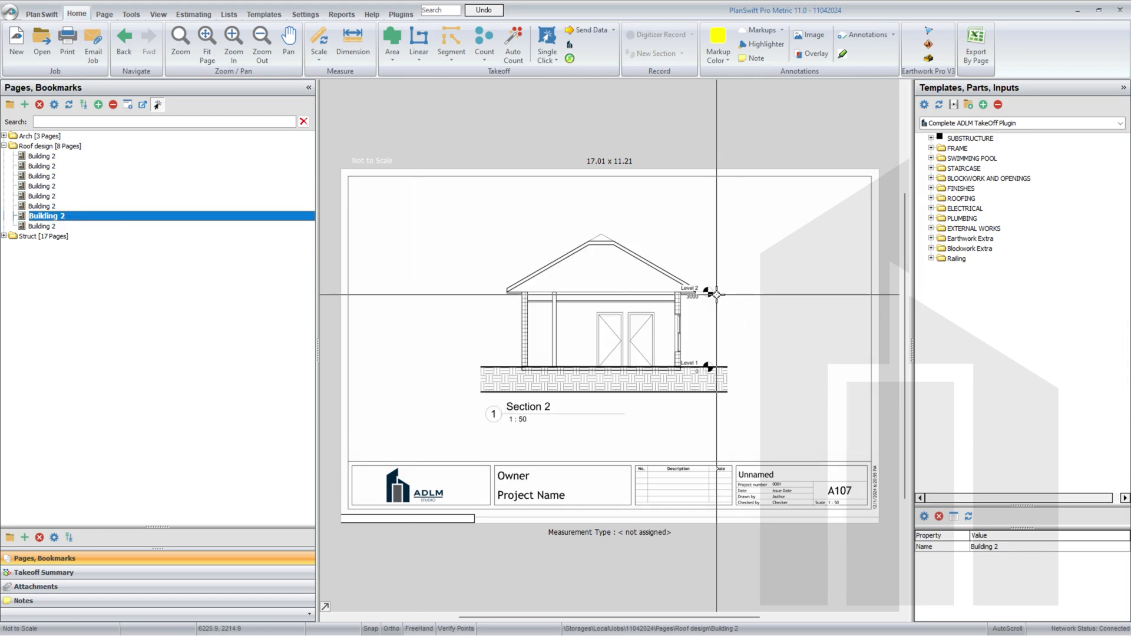
scroll(647, 265, "up", 3)
scroll(647, 265, "up", 2)
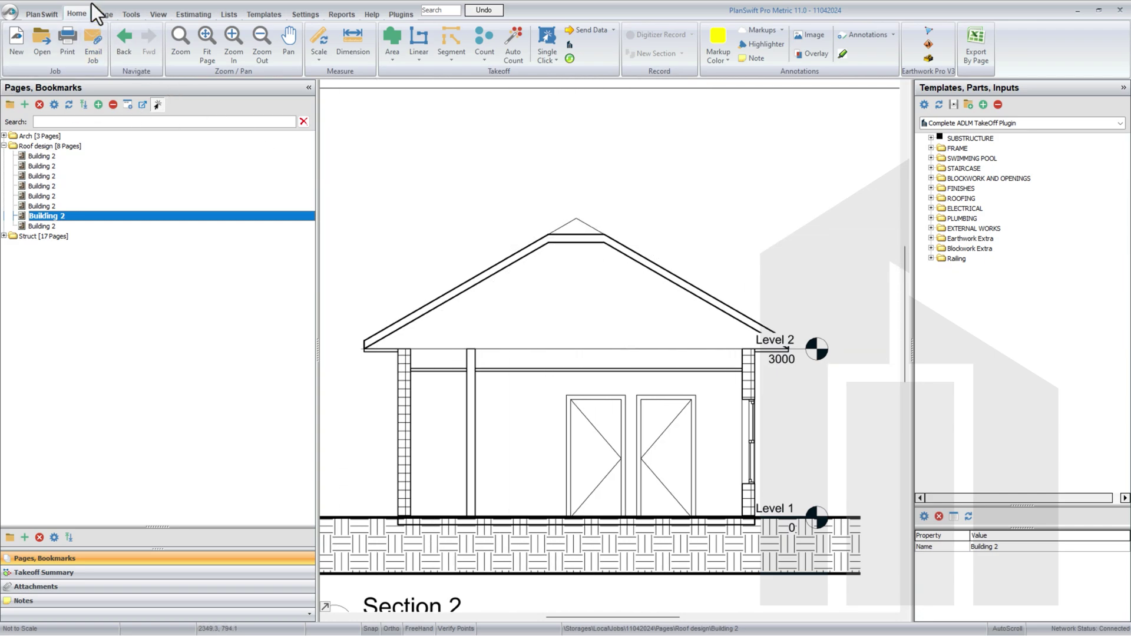
Measure the roof pitch from the apex down to the eave, getting 210°, and dismiss the result
left_click(108, 17)
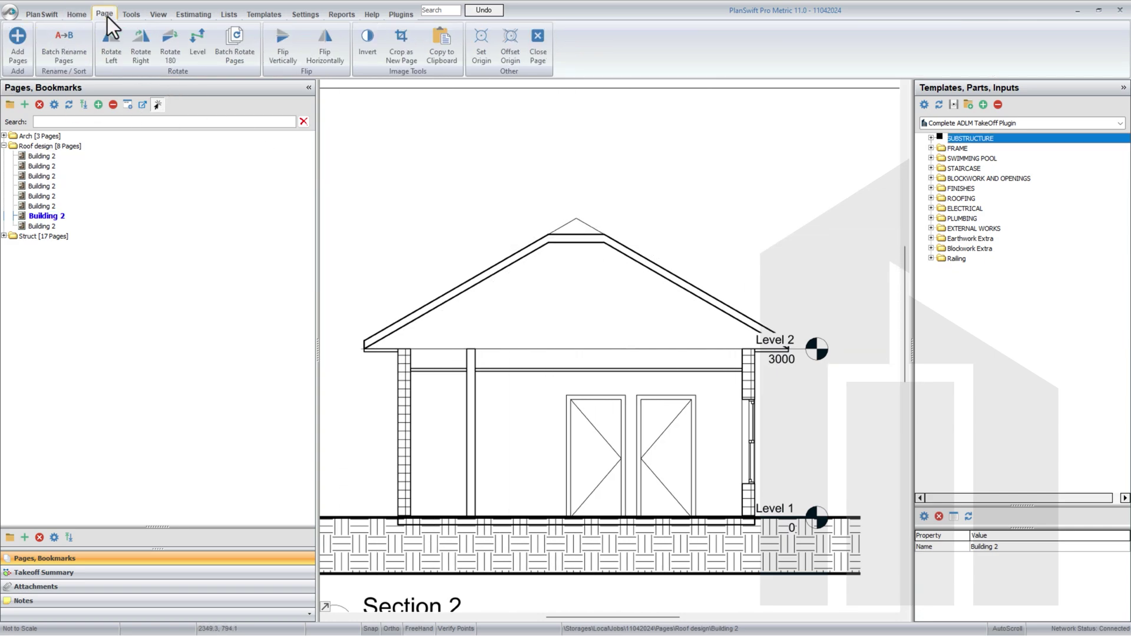
left_click(131, 14)
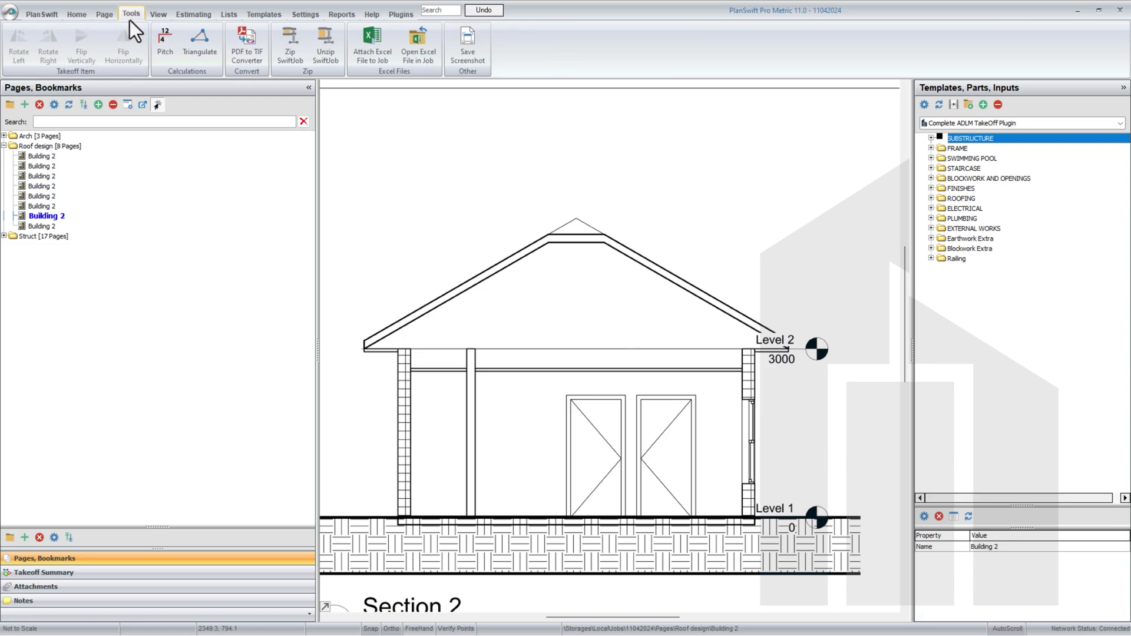
left_click(169, 39)
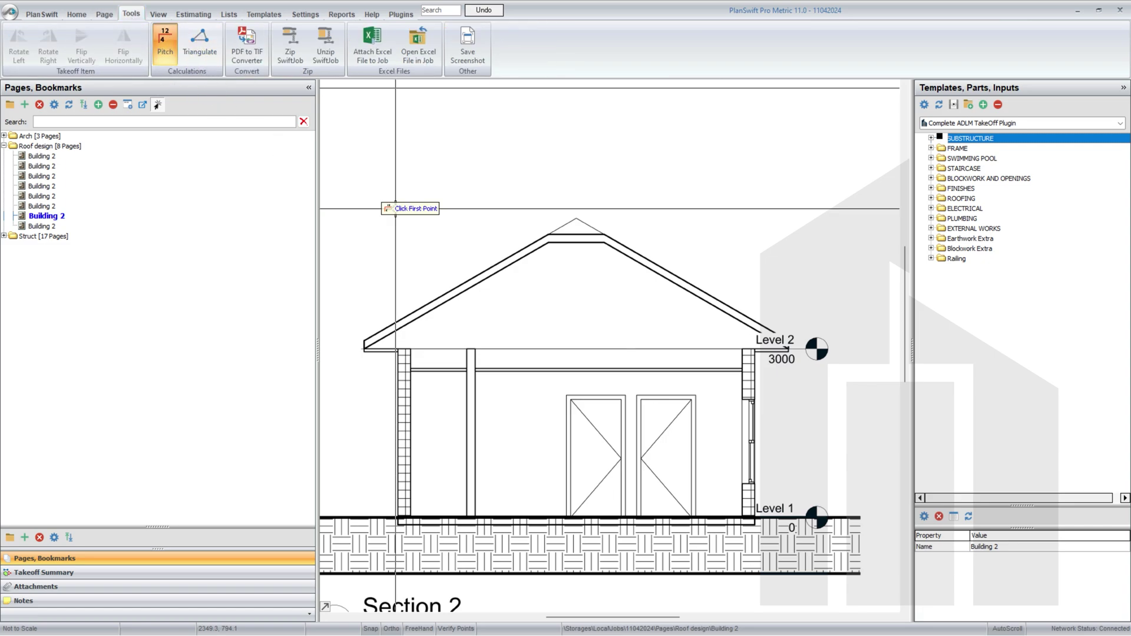
left_click(575, 219)
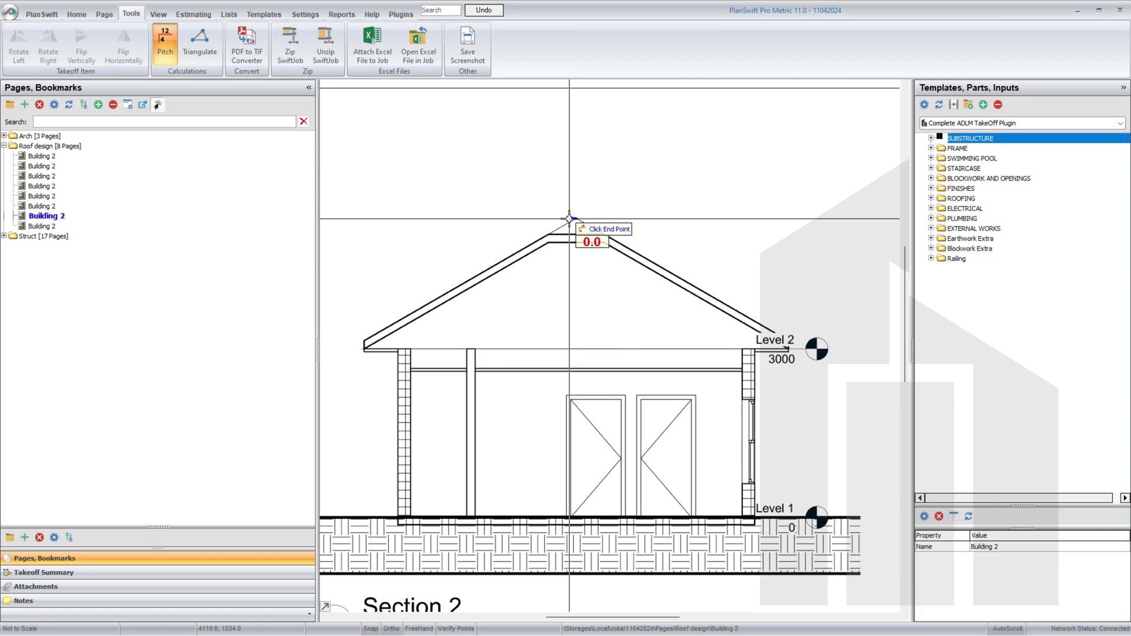
left_click(364, 340)
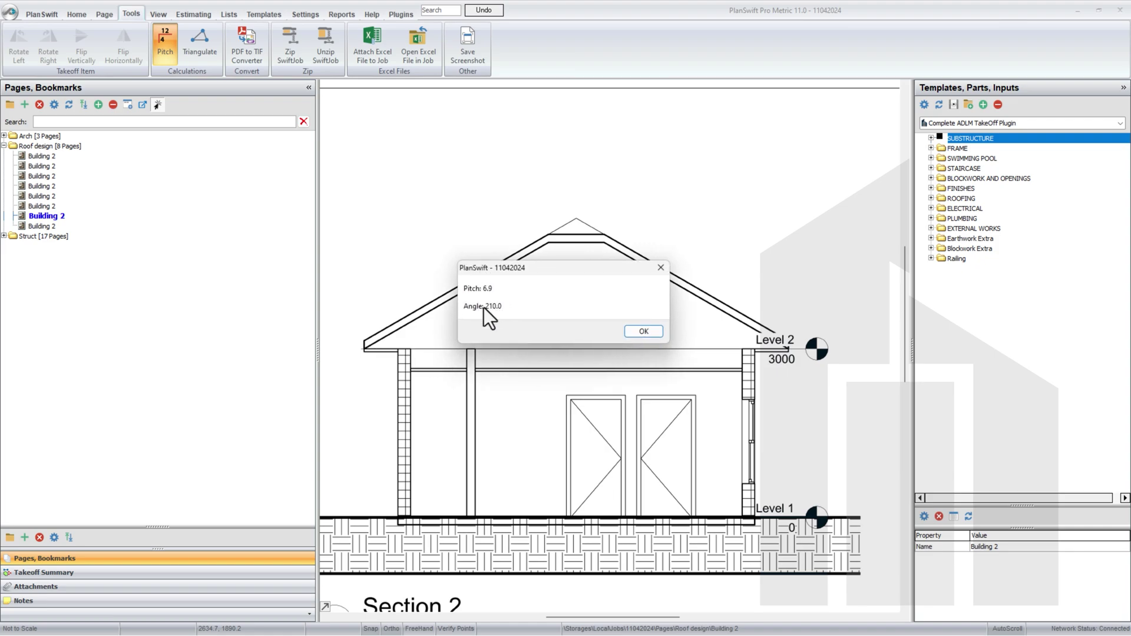
left_click(646, 331)
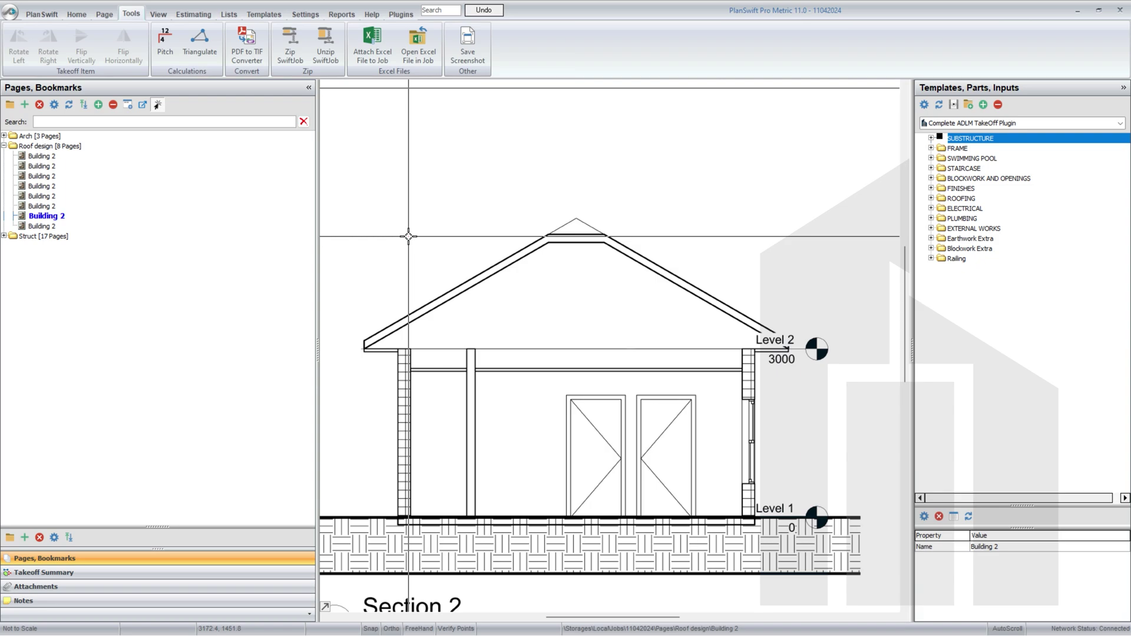
Re-measure the left slope from eave to ridge, reading pitch 6.9 and angle 29.8
left_click(157, 41)
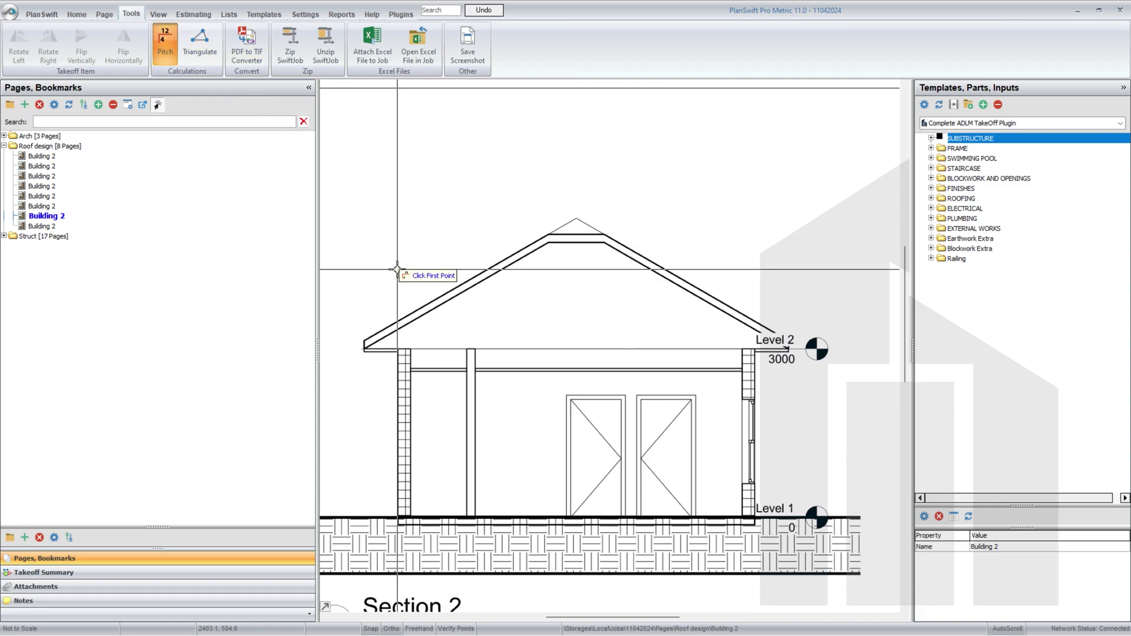
left_click(363, 341)
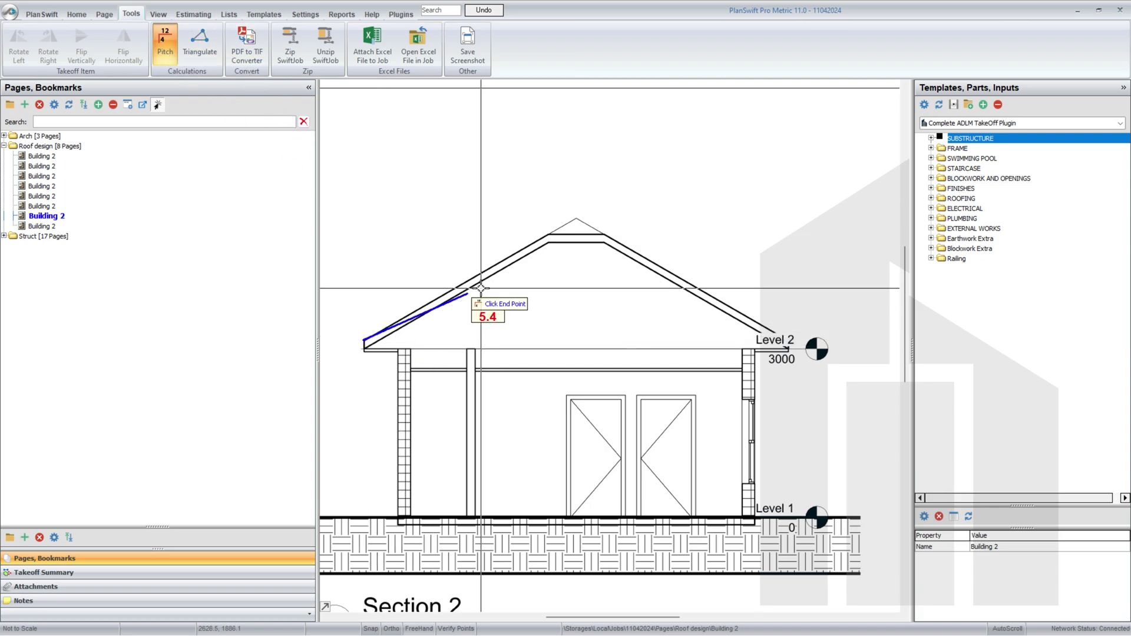
left_click(576, 218)
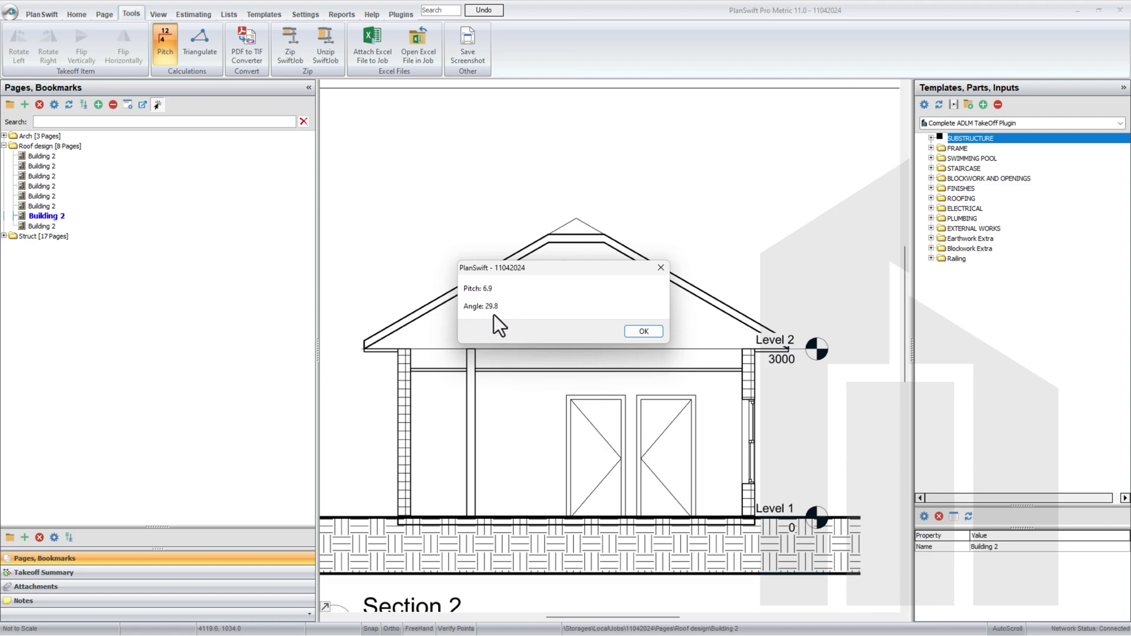
Open roof plan sheet A103 and select ROOFING > ROOF COVERING > Roof Covering
left_click(644, 331)
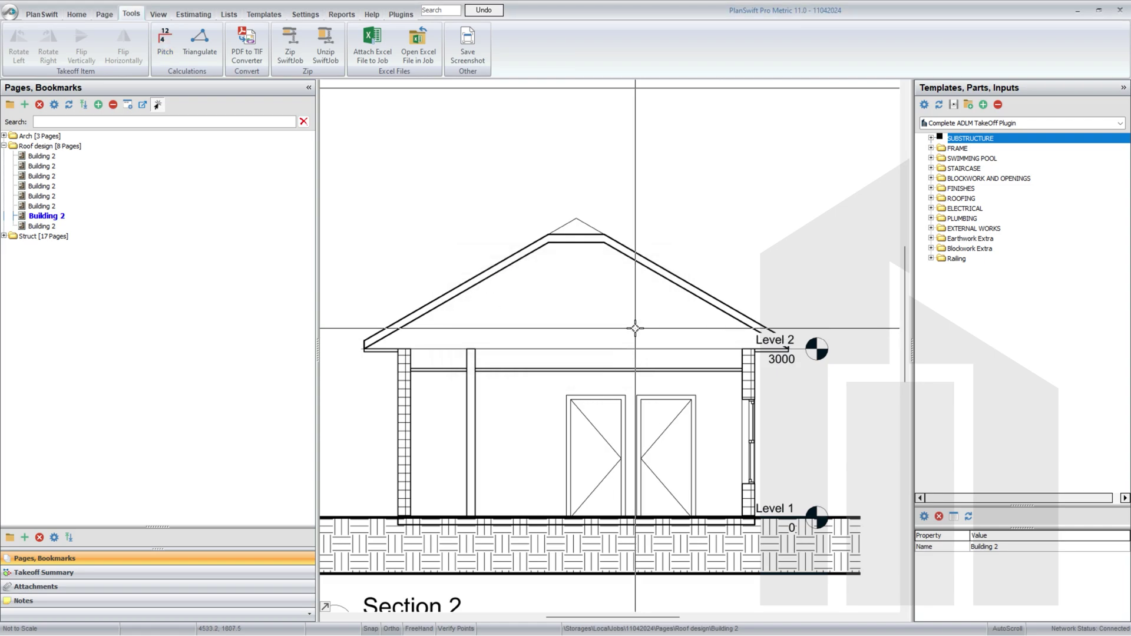
left_click(58, 176)
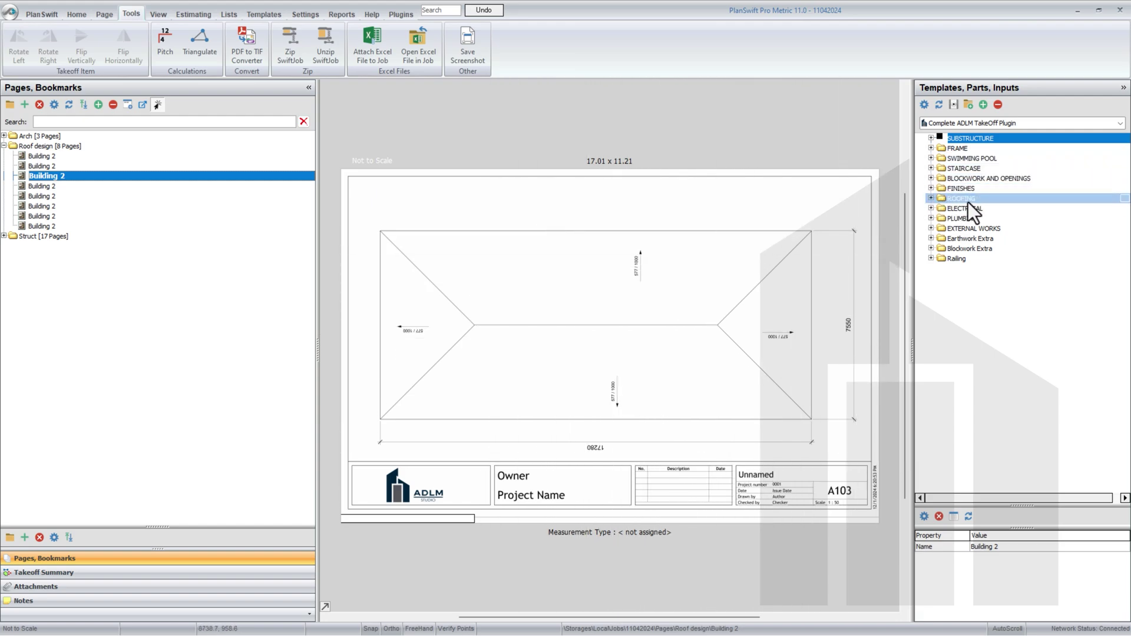
left_click(931, 199)
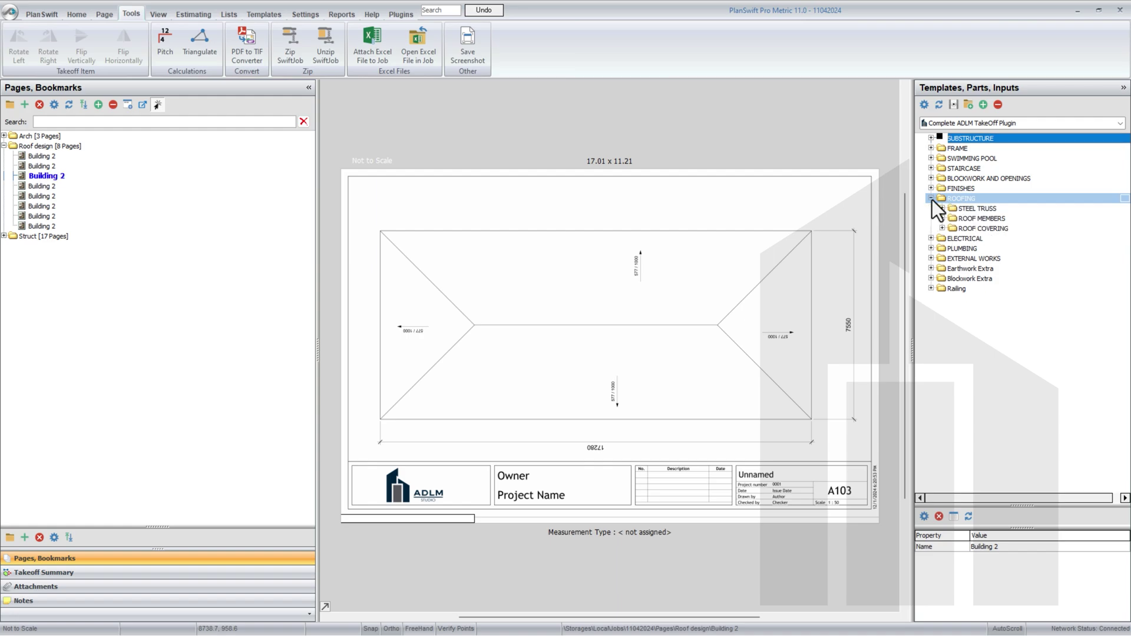
left_click(943, 229)
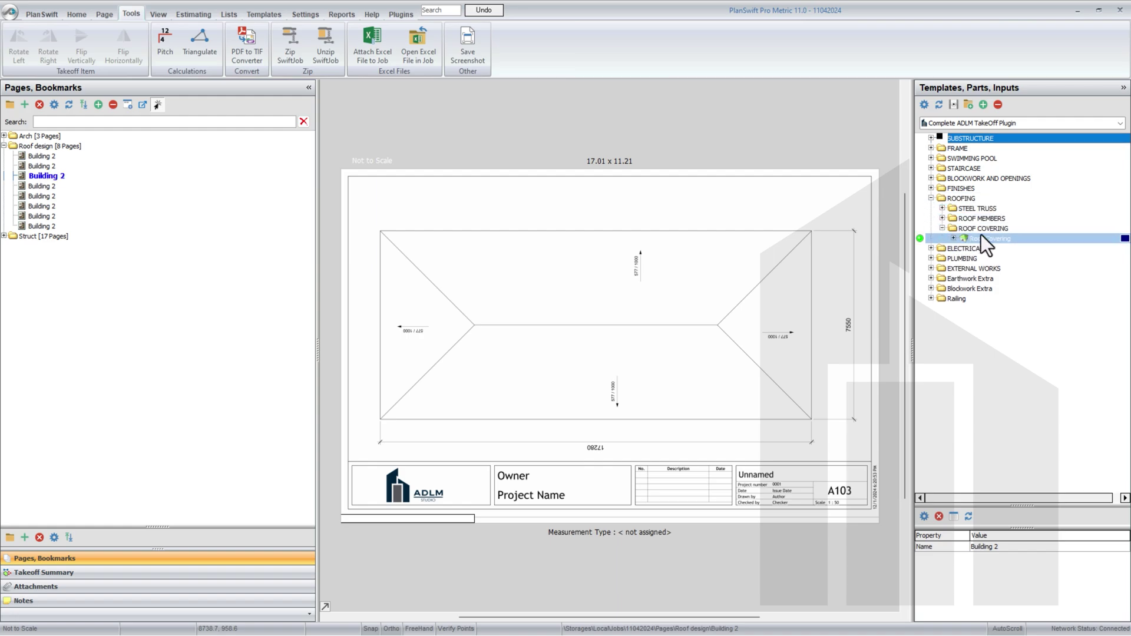
left_click(920, 239)
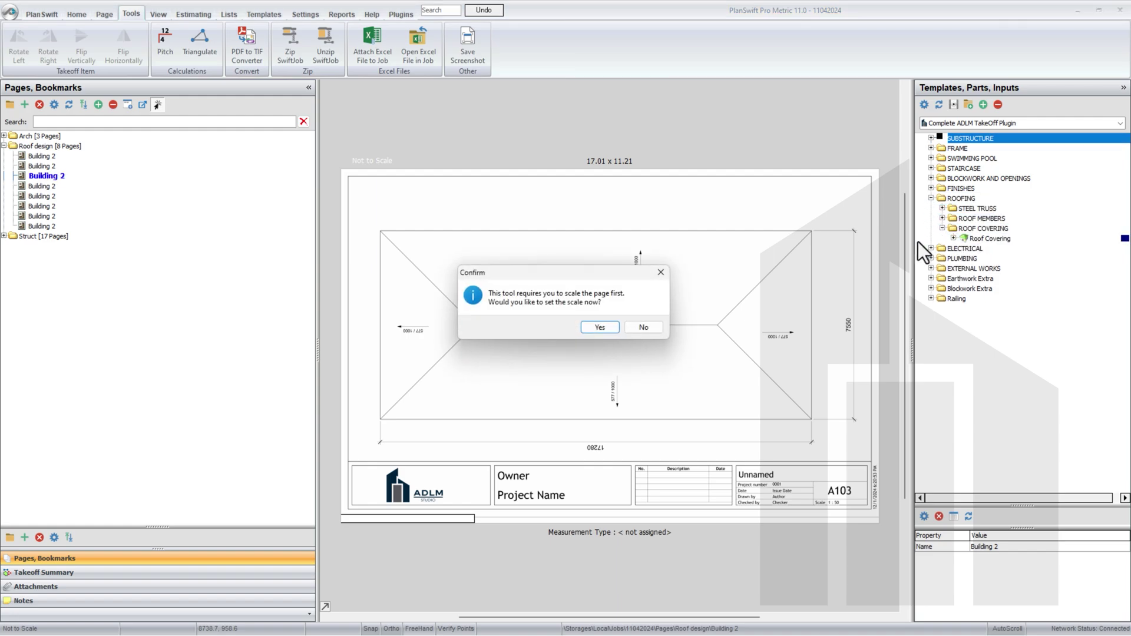
left_click(660, 275)
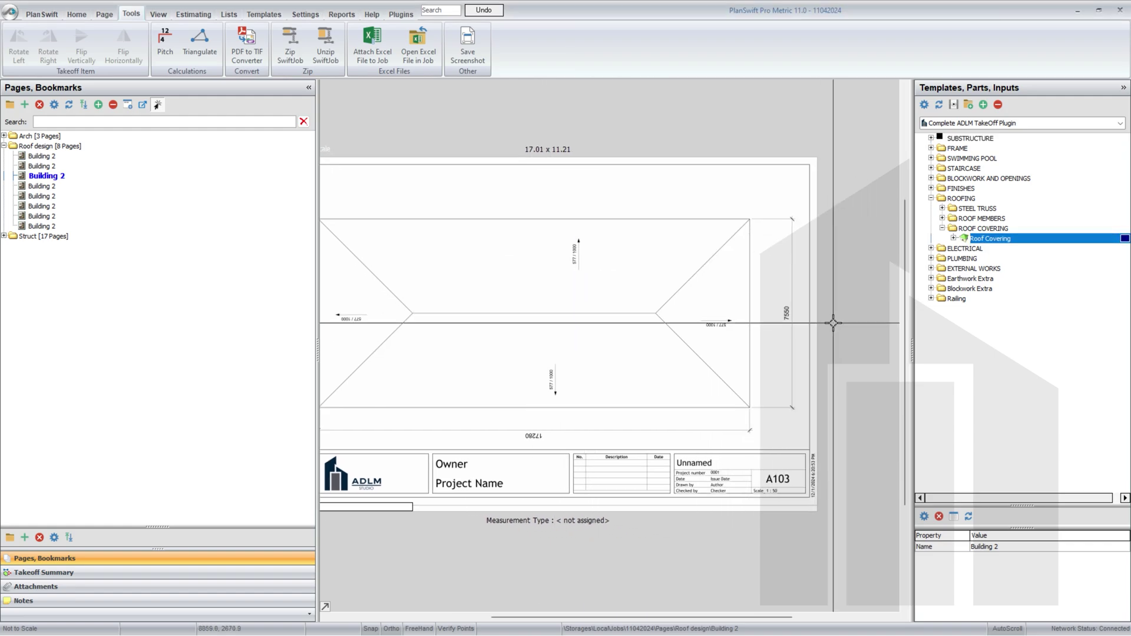
scroll(833, 323, "up", 2)
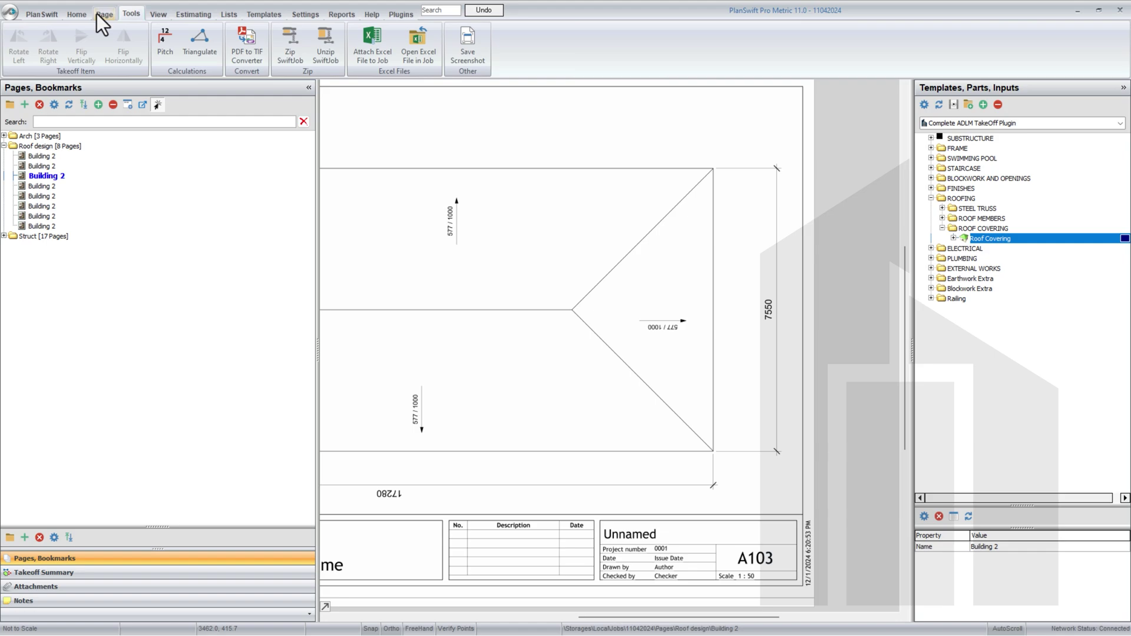
left_click(71, 17)
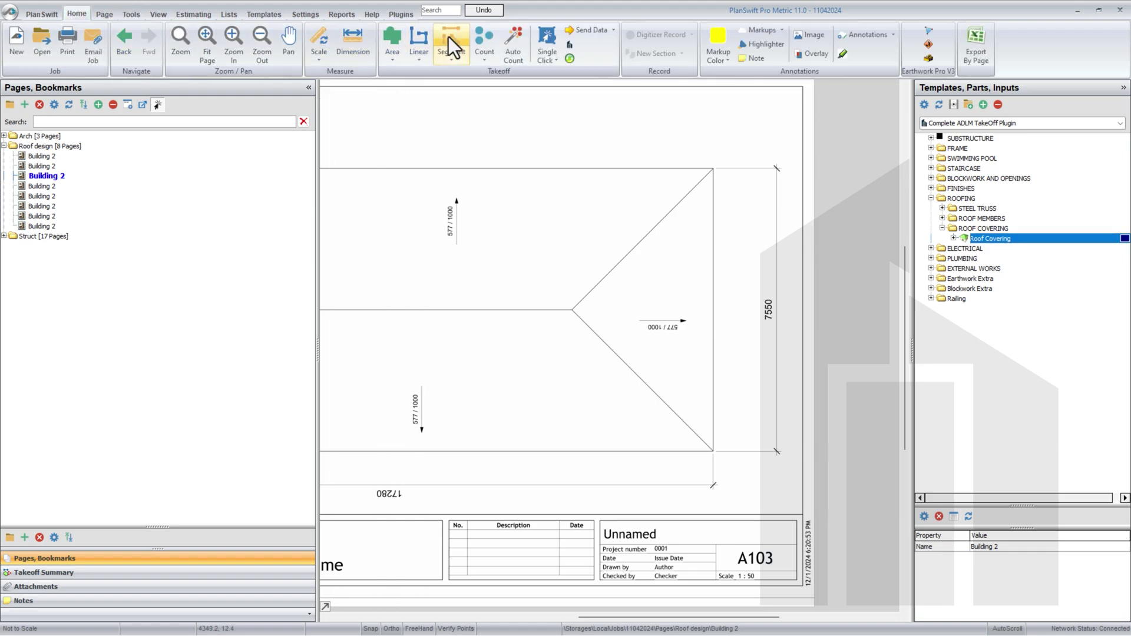
Scale the page to 7.55 m along the 7550 roof dimension
left_click(320, 40)
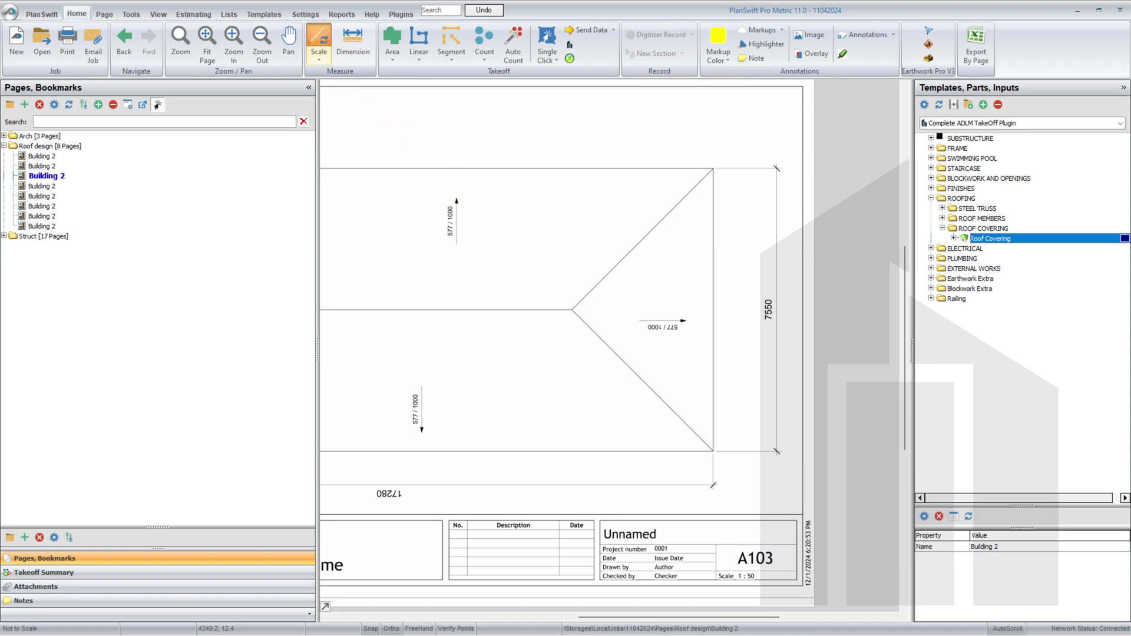
type("7.55")
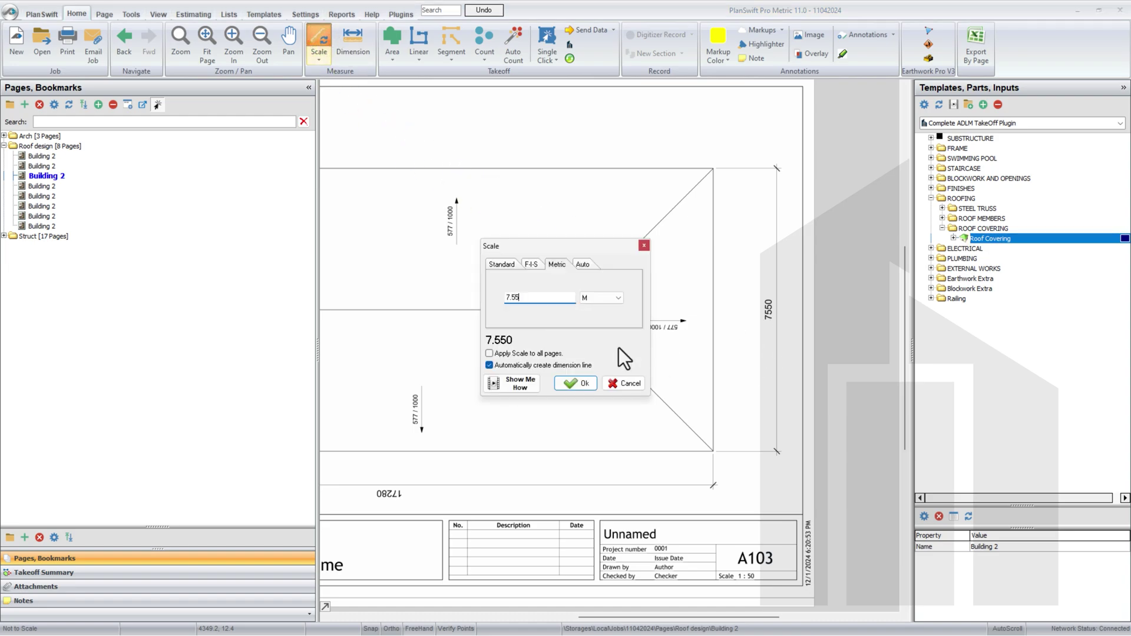
left_click(572, 384)
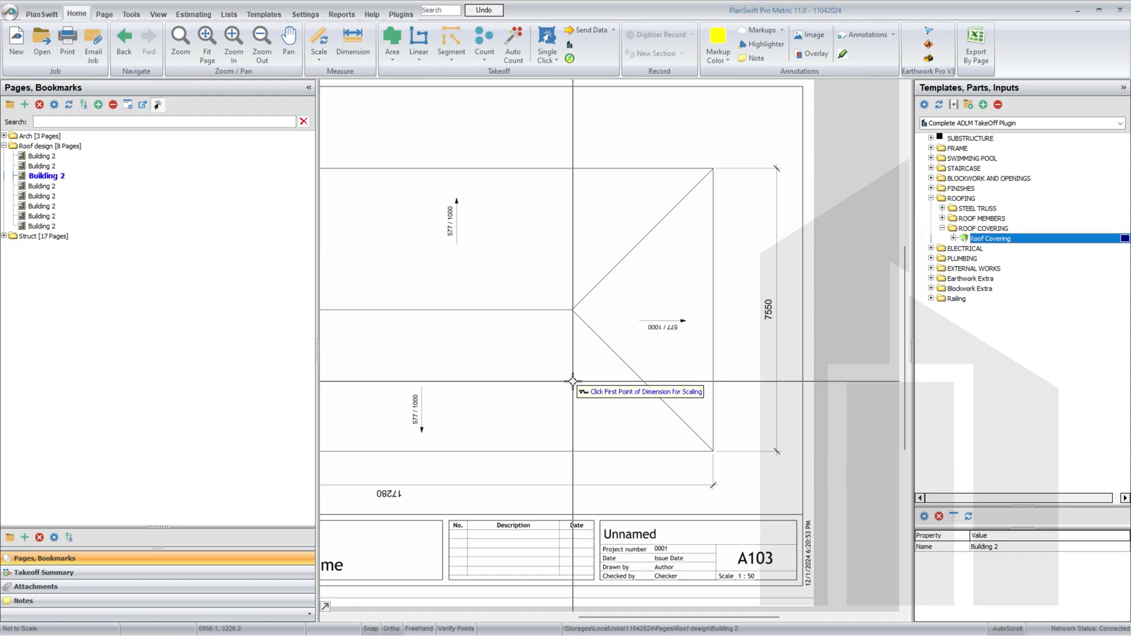
left_click(781, 167)
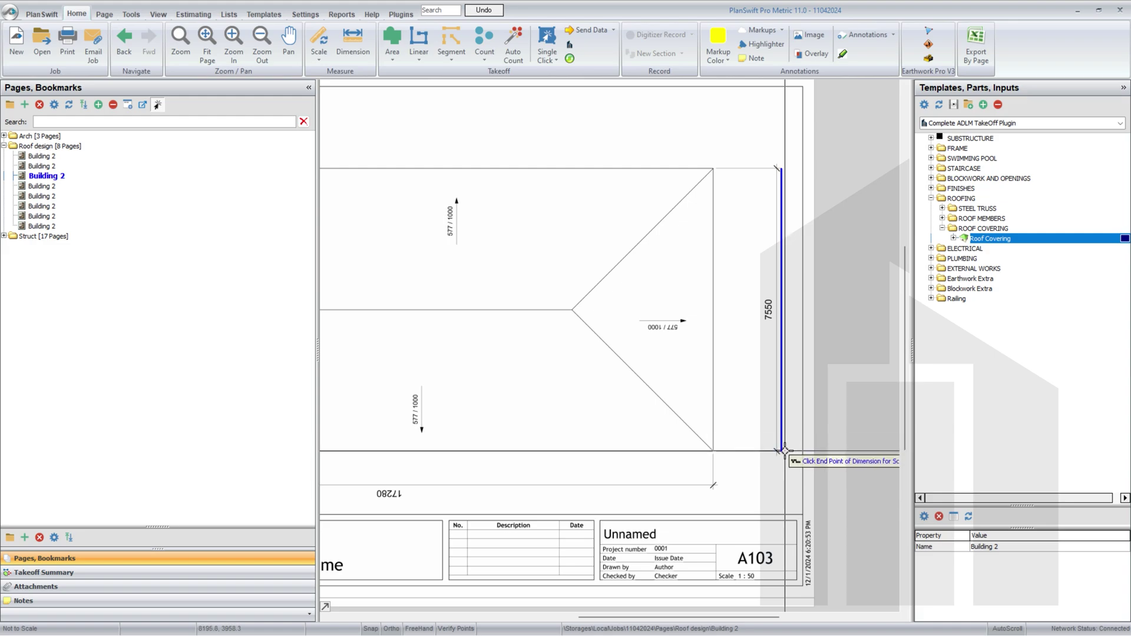
left_click(785, 451)
scroll(666, 454, "down", 5)
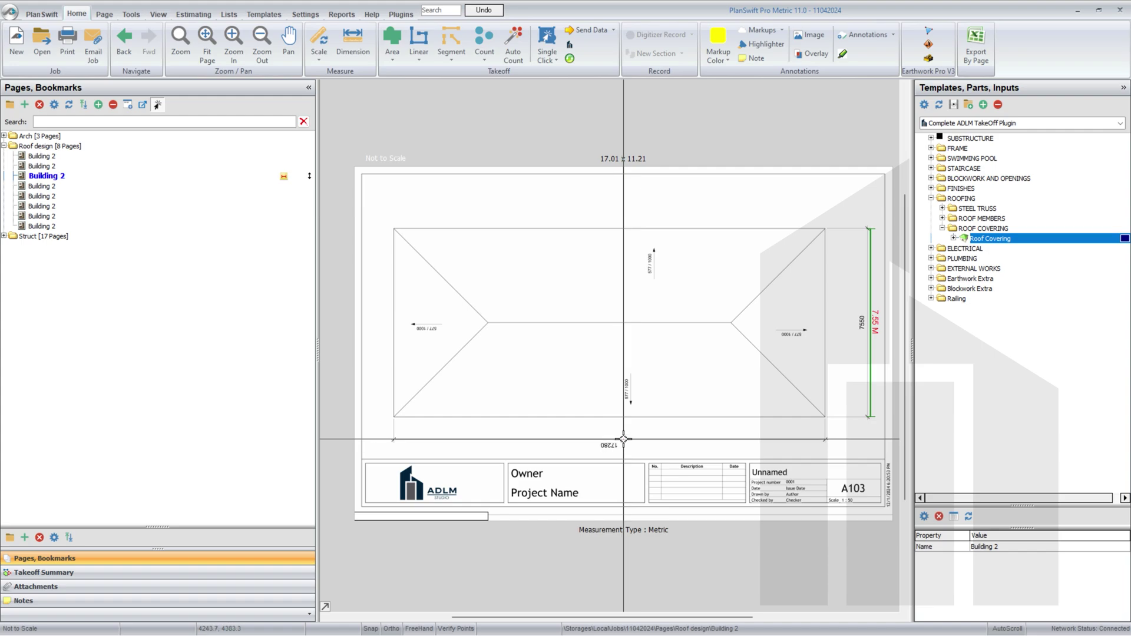
Rescale the page to 17.28 m along the 17280 bottom dimension
left_click(320, 45)
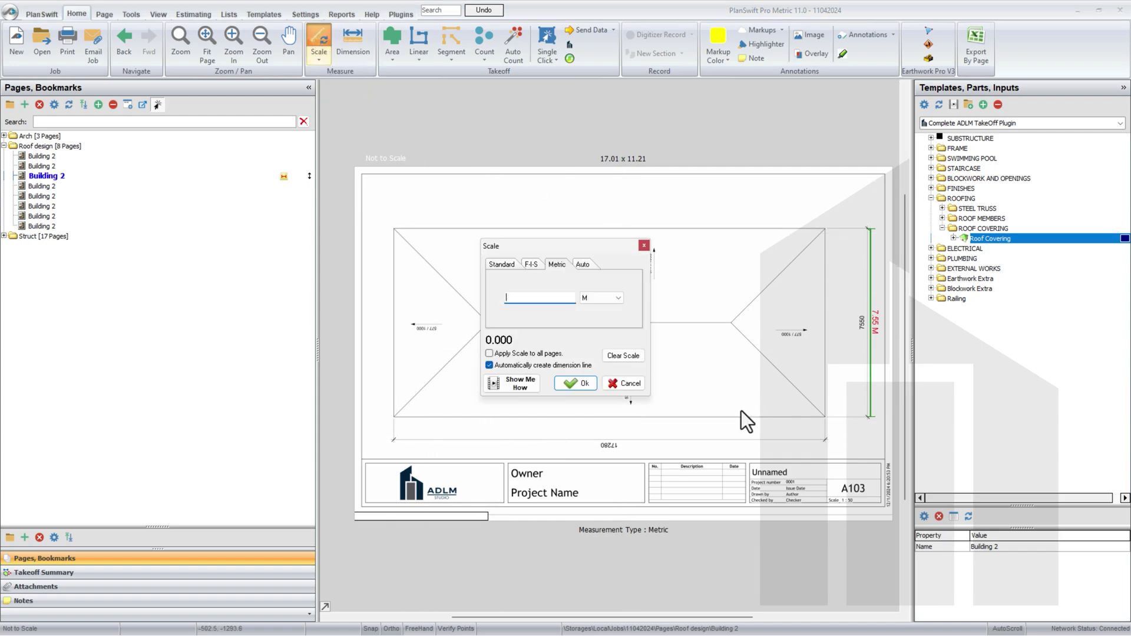
type("17.28")
left_click(578, 388)
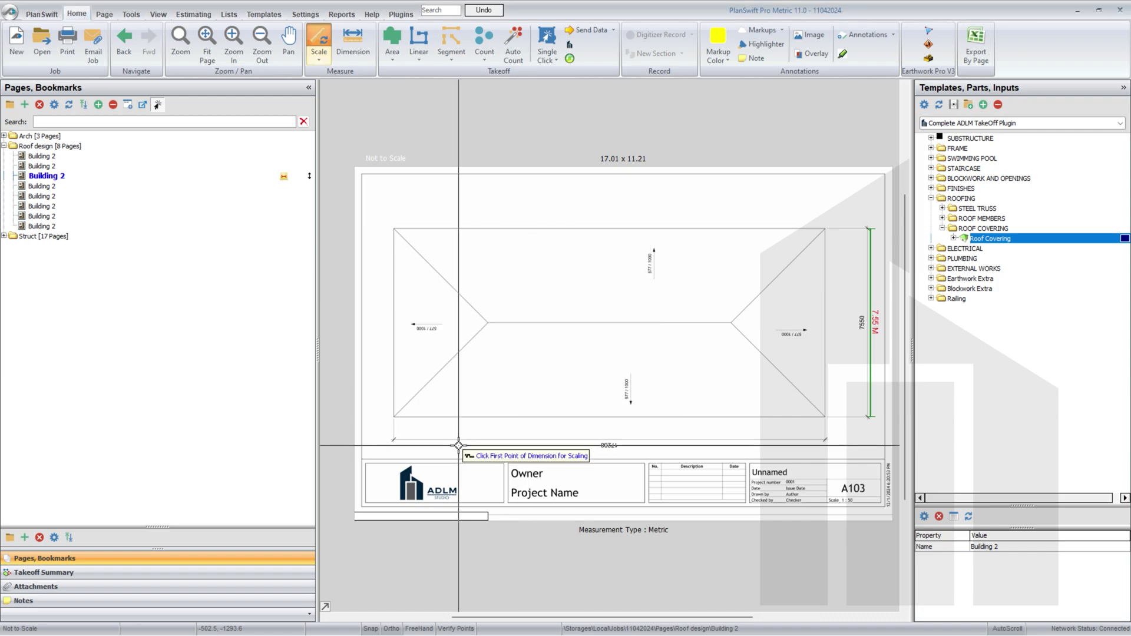
left_click(394, 443)
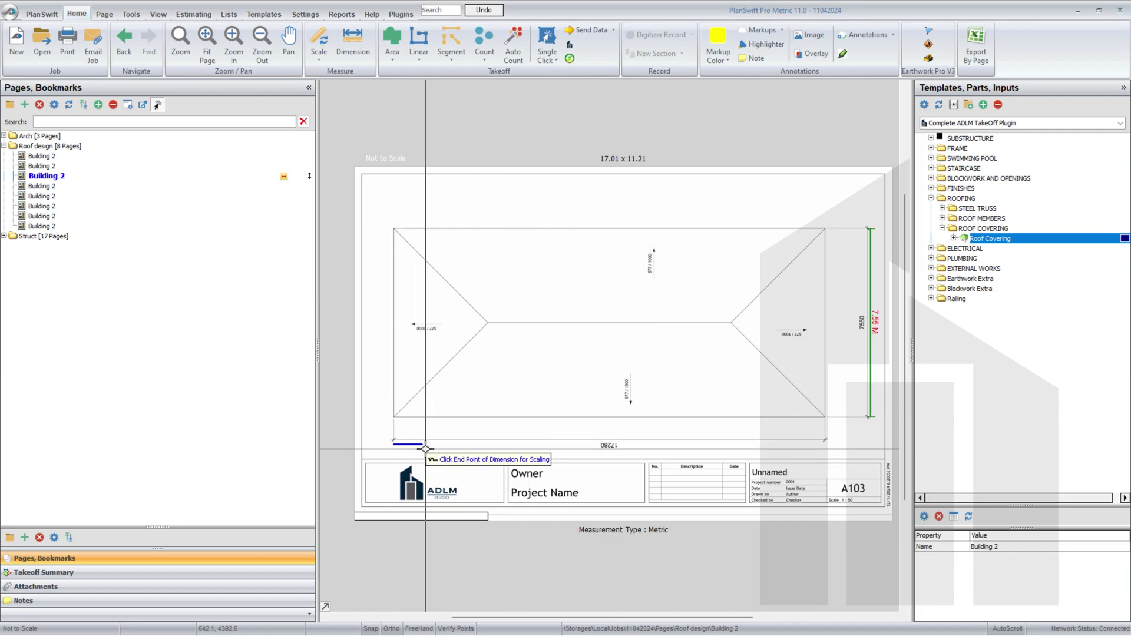
left_click(826, 445)
scroll(677, 450, "up", 2)
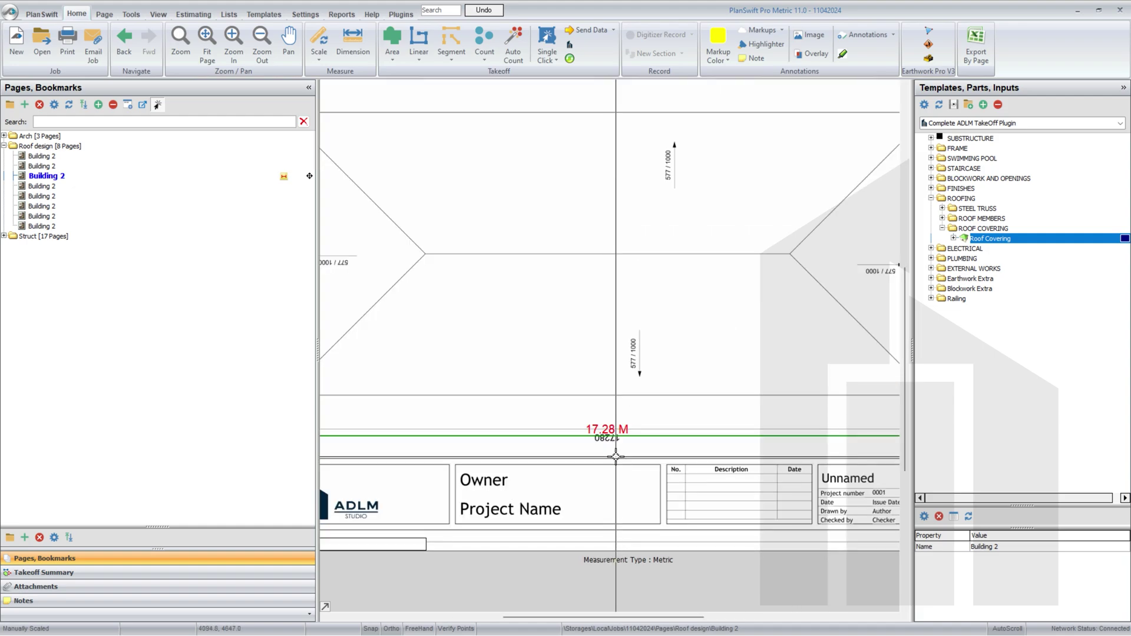
scroll(732, 415, "down", 2)
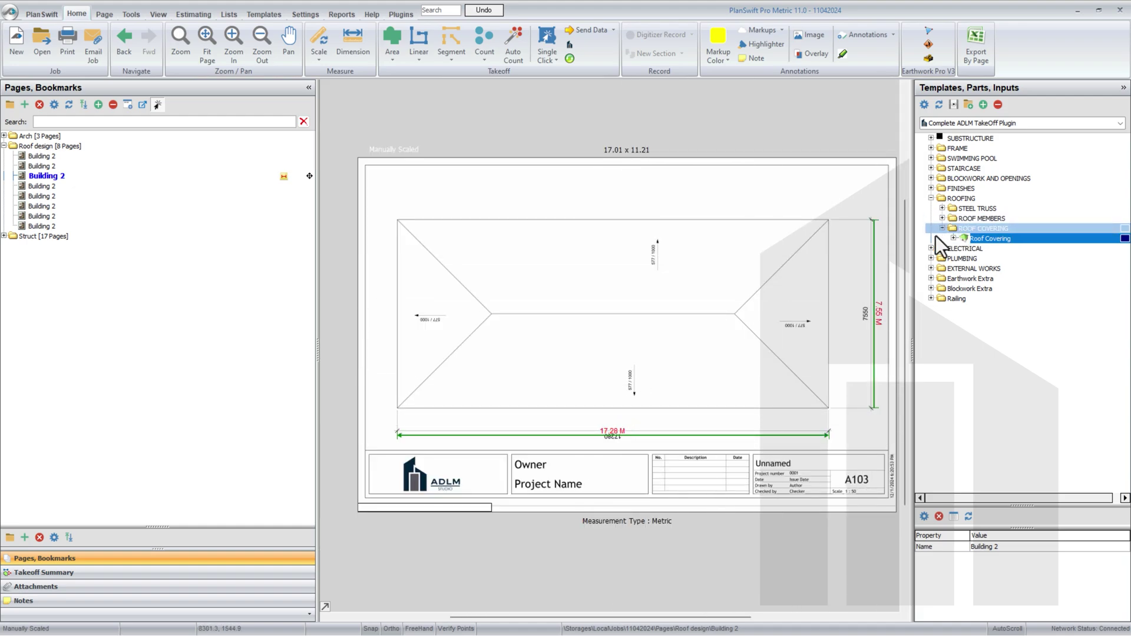
Place a Roof Covering takeoff with a 30 Deg pitch, filed in the Roof folder
left_click_drag(896, 250, 500, 311)
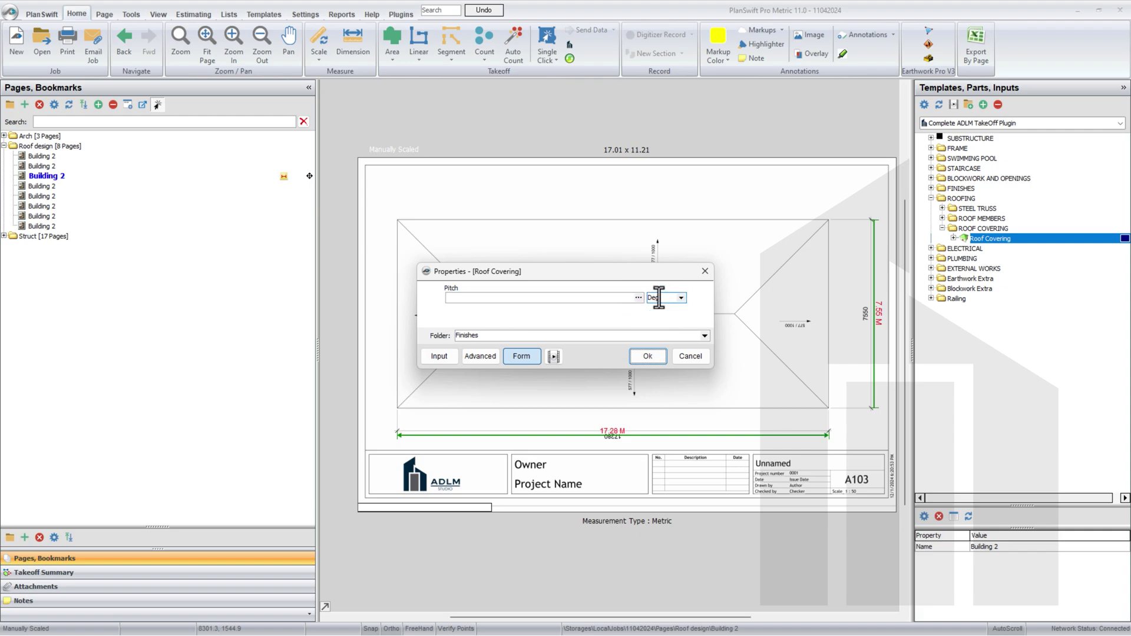
left_click(548, 299)
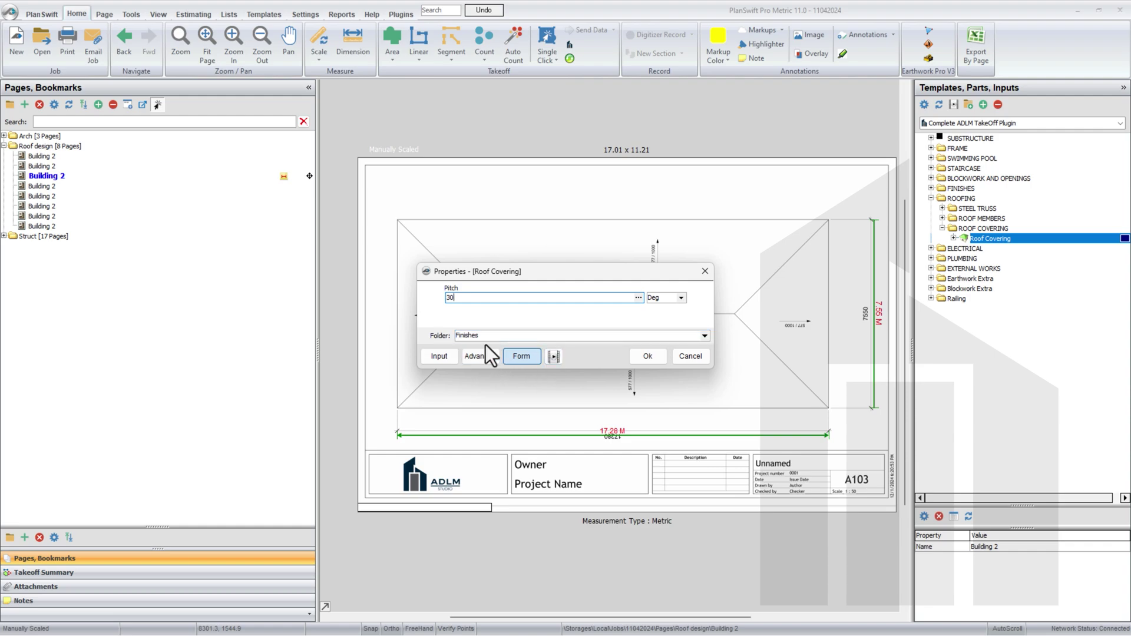
left_click(468, 337)
type("Roof")
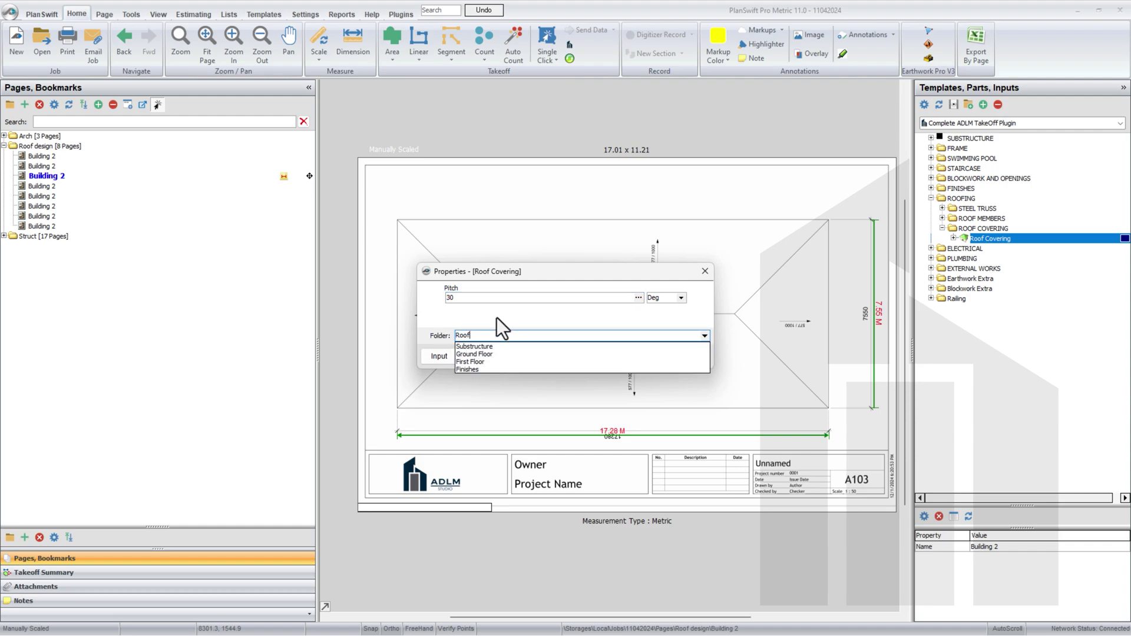
key("Return")
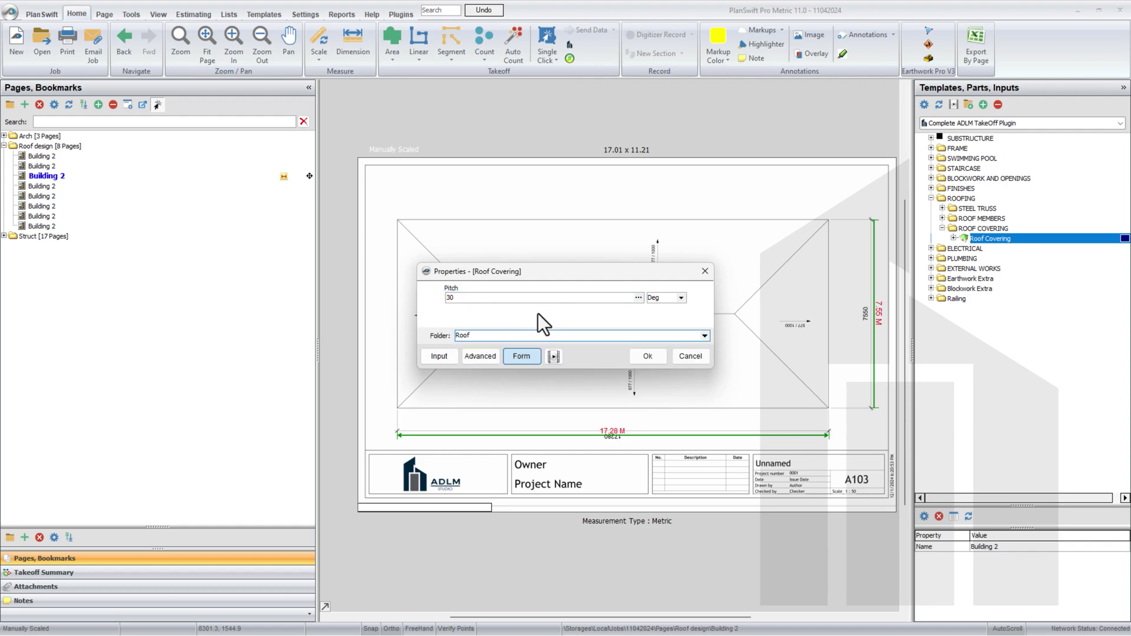
left_click(650, 355)
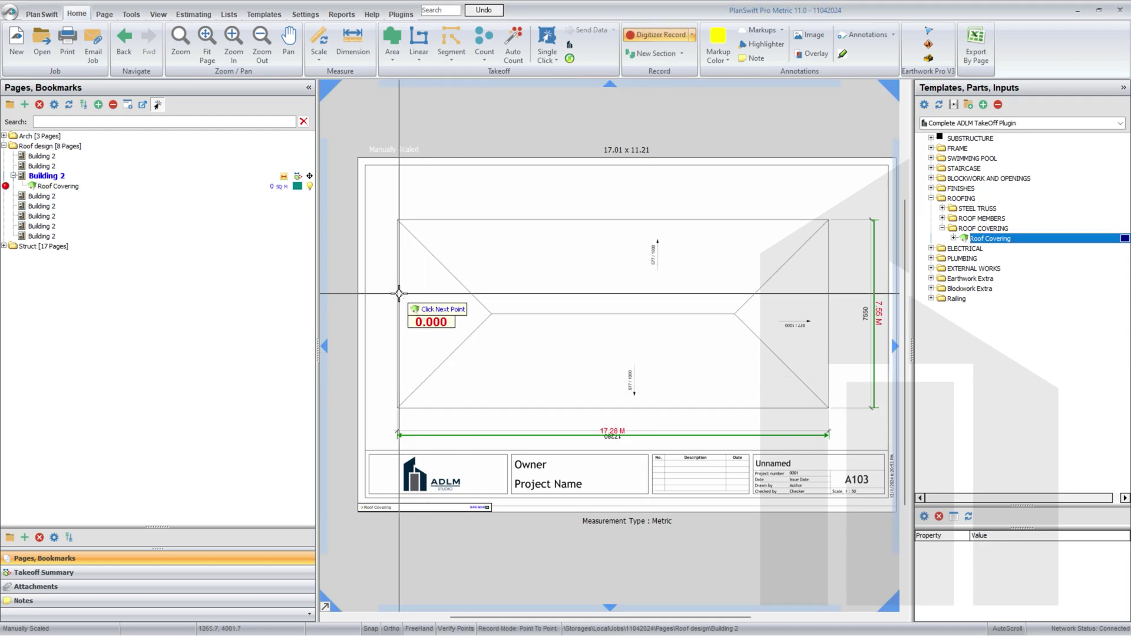
Trace the roof outline from the top-left corner through the hip, ridge and outer corners
scroll(397, 218, "up", 2)
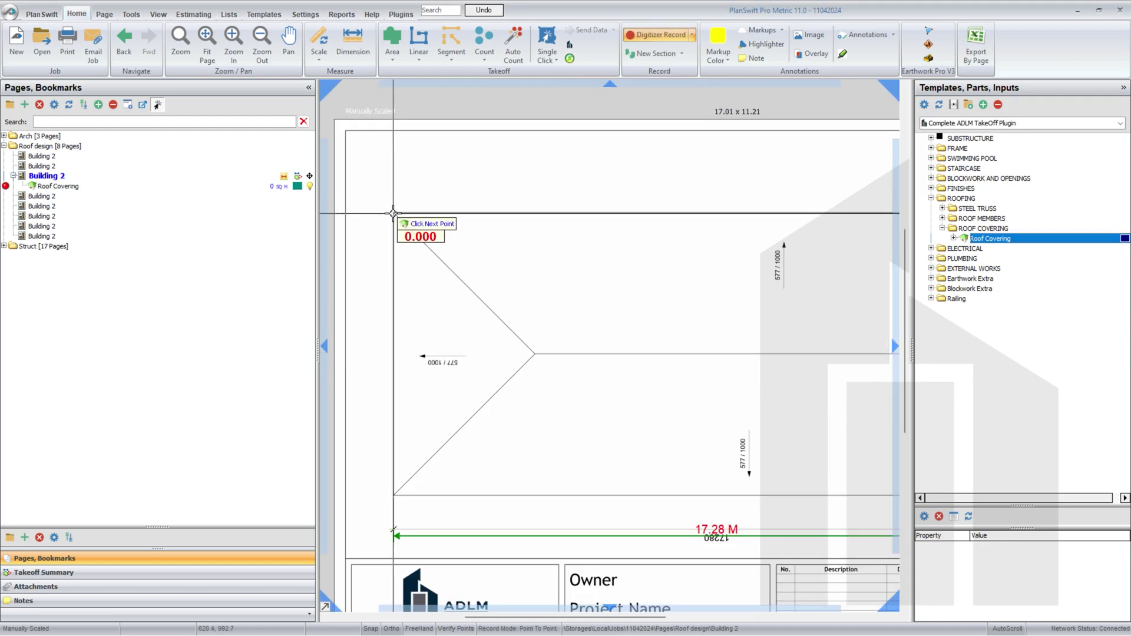
left_click(394, 213)
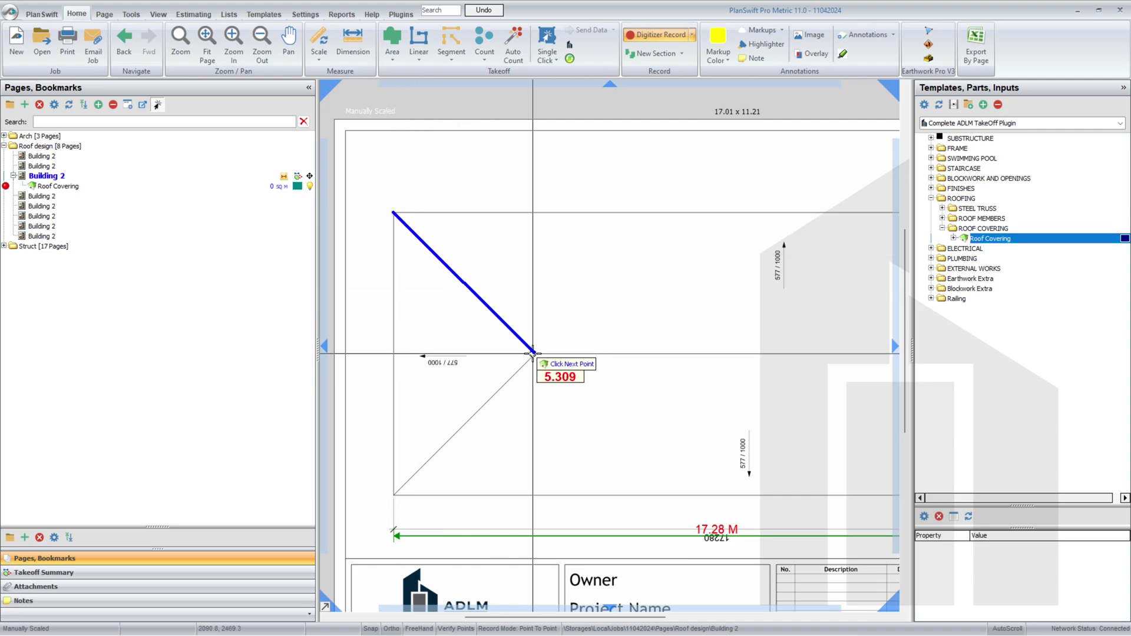
left_click(533, 354)
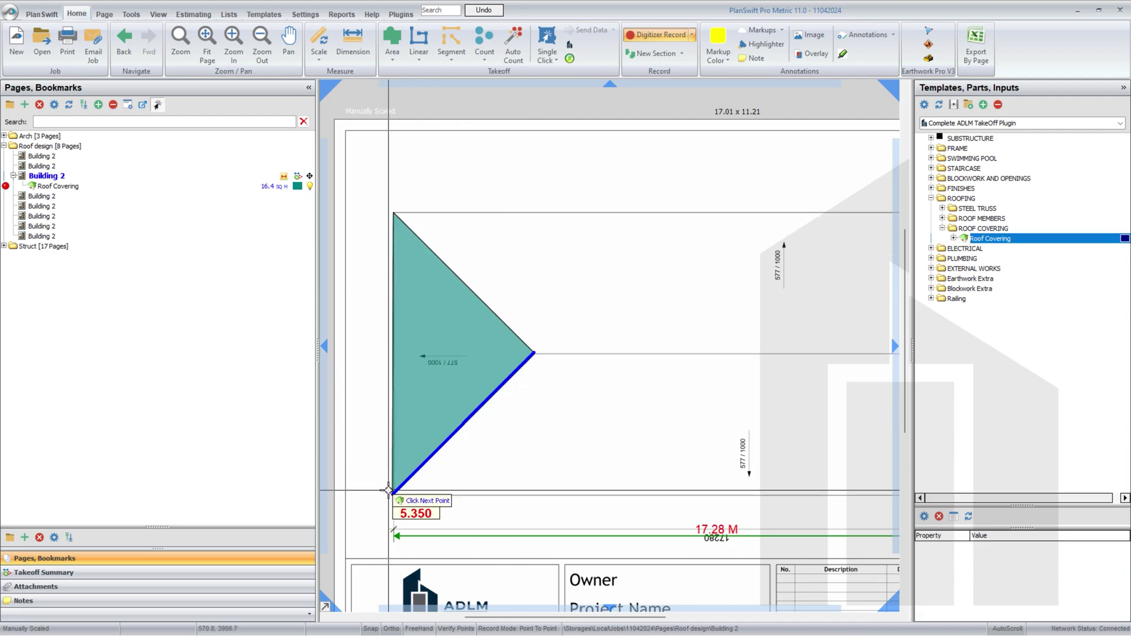
scroll(392, 483, "up", 2)
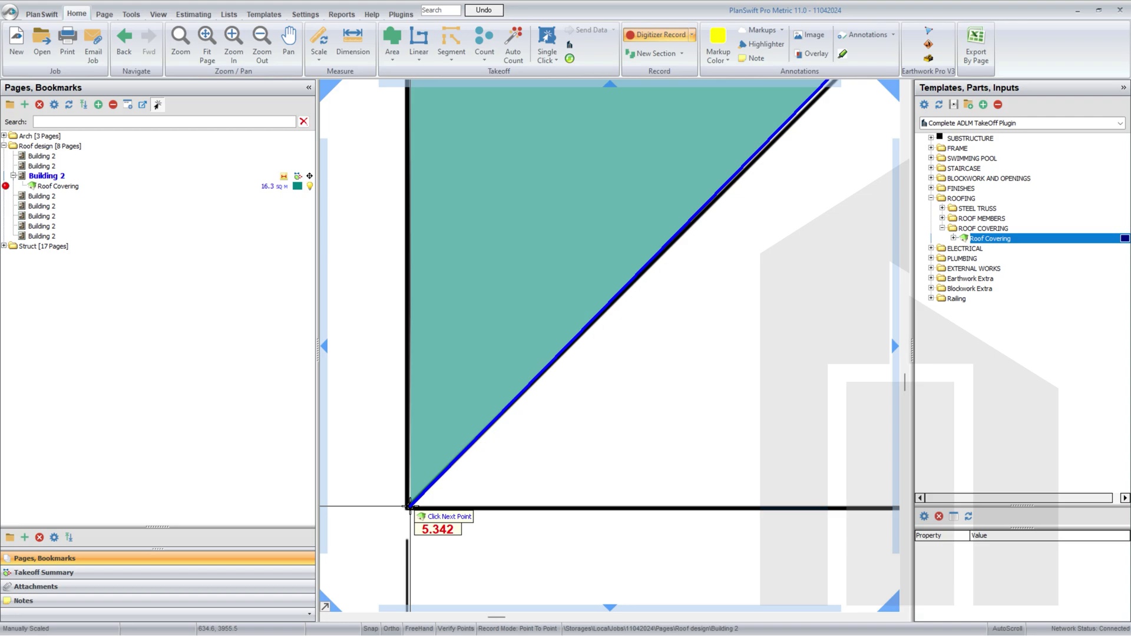
double_click(406, 508)
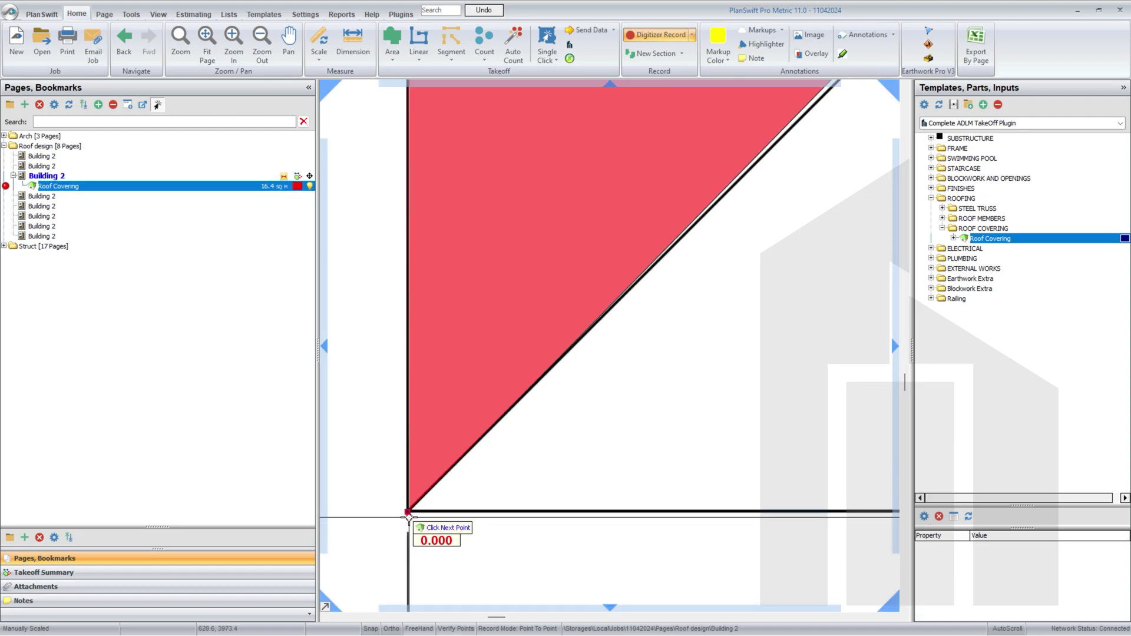
scroll(760, 383, "down", 2)
scroll(772, 259, "up", 2)
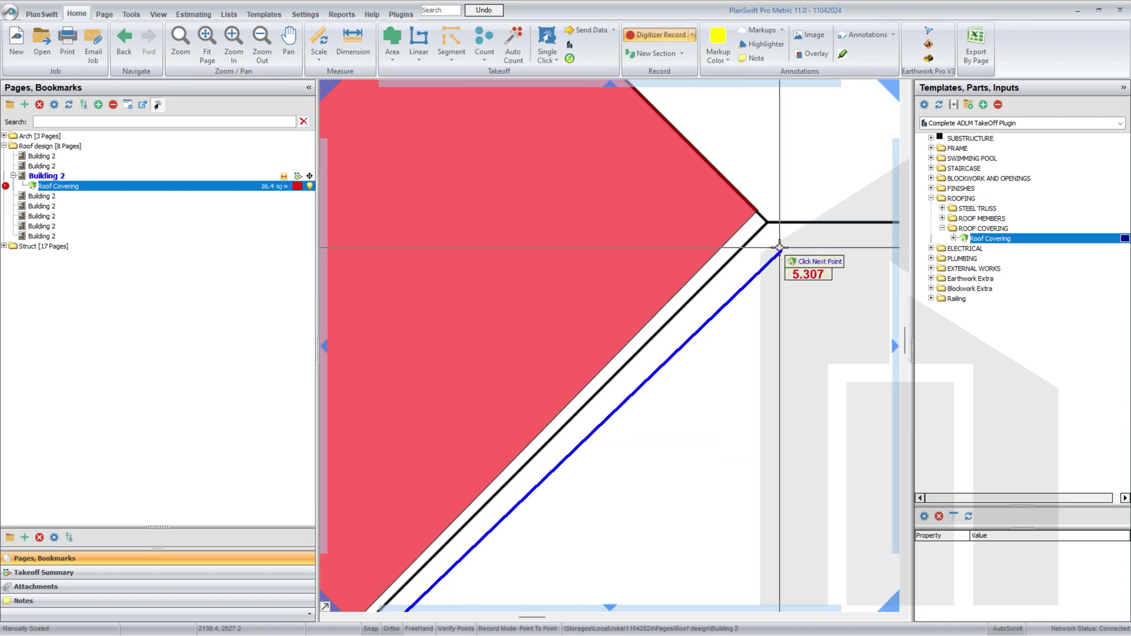
left_click(766, 223)
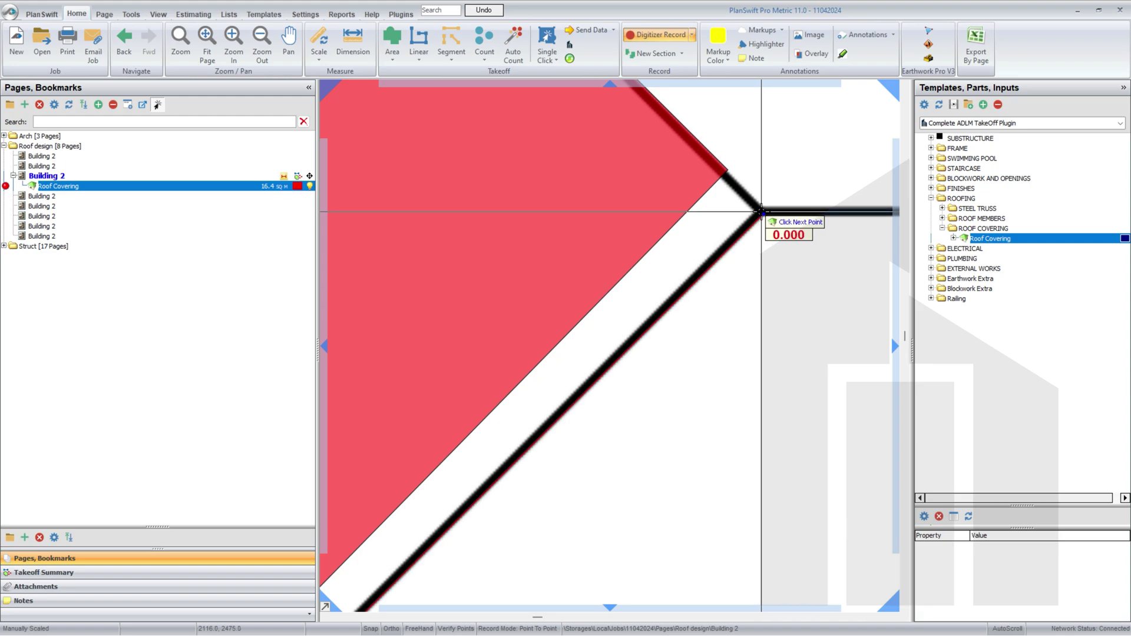
scroll(729, 218, "down", 2)
scroll(771, 253, "up", 2)
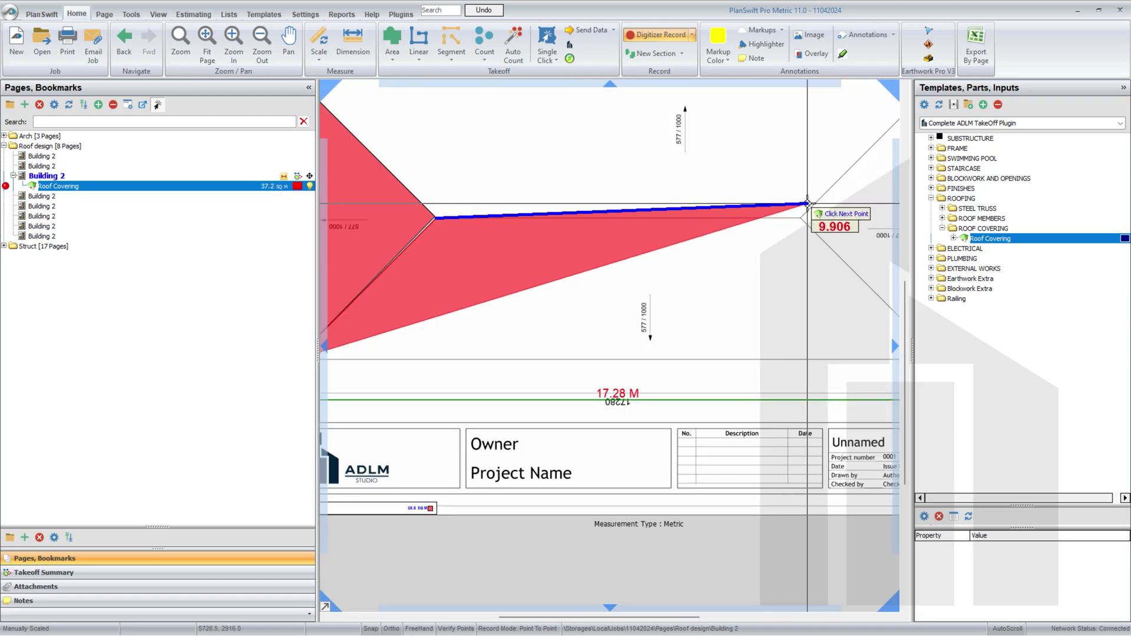
scroll(789, 229, "up", 1)
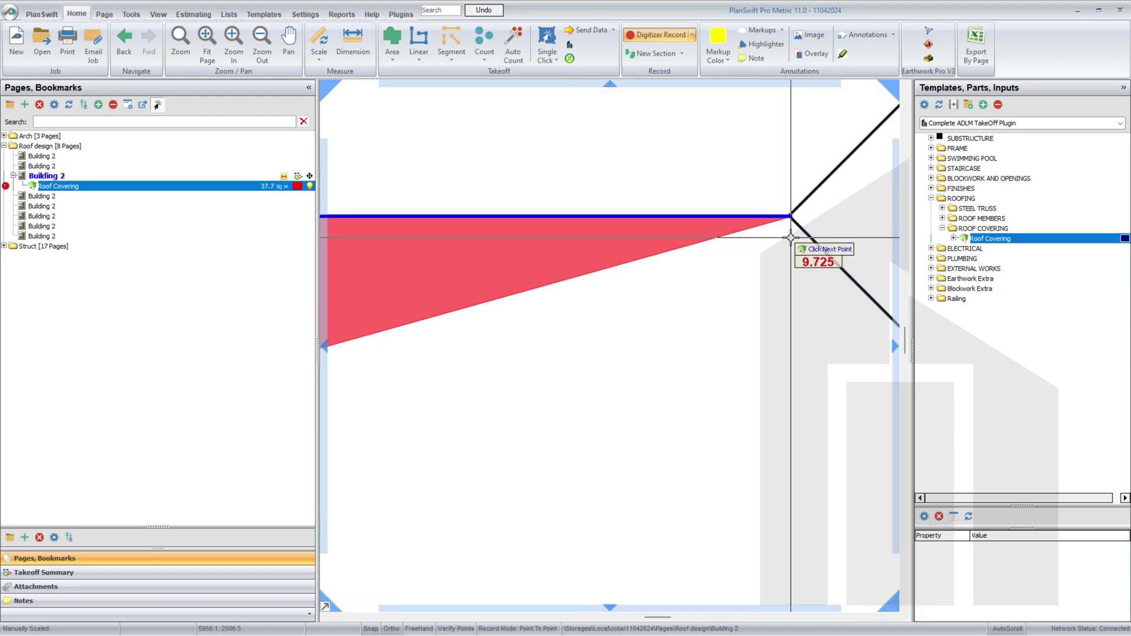
left_click(789, 217)
scroll(790, 216, "down", 2)
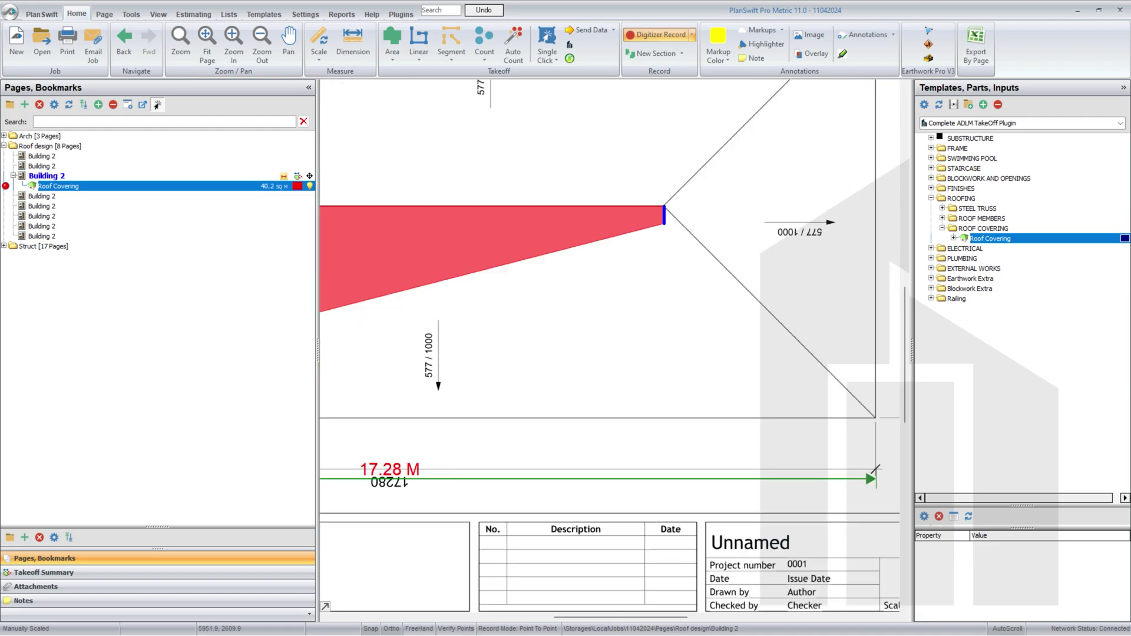
scroll(753, 404, "up", 3)
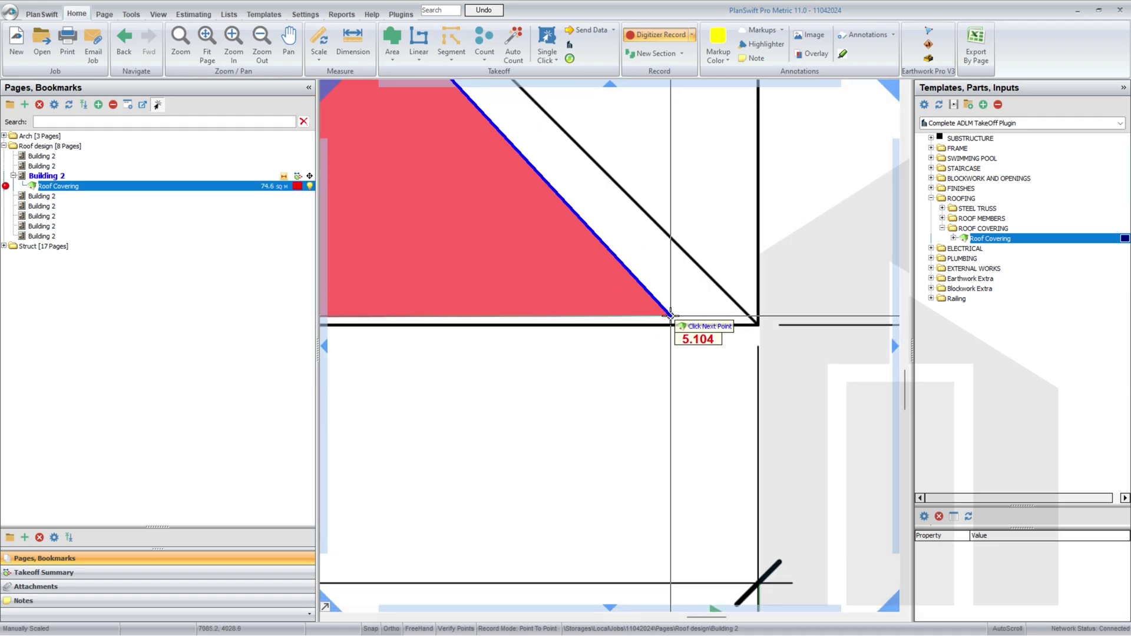
scroll(757, 324, "up", 1)
left_click(756, 324)
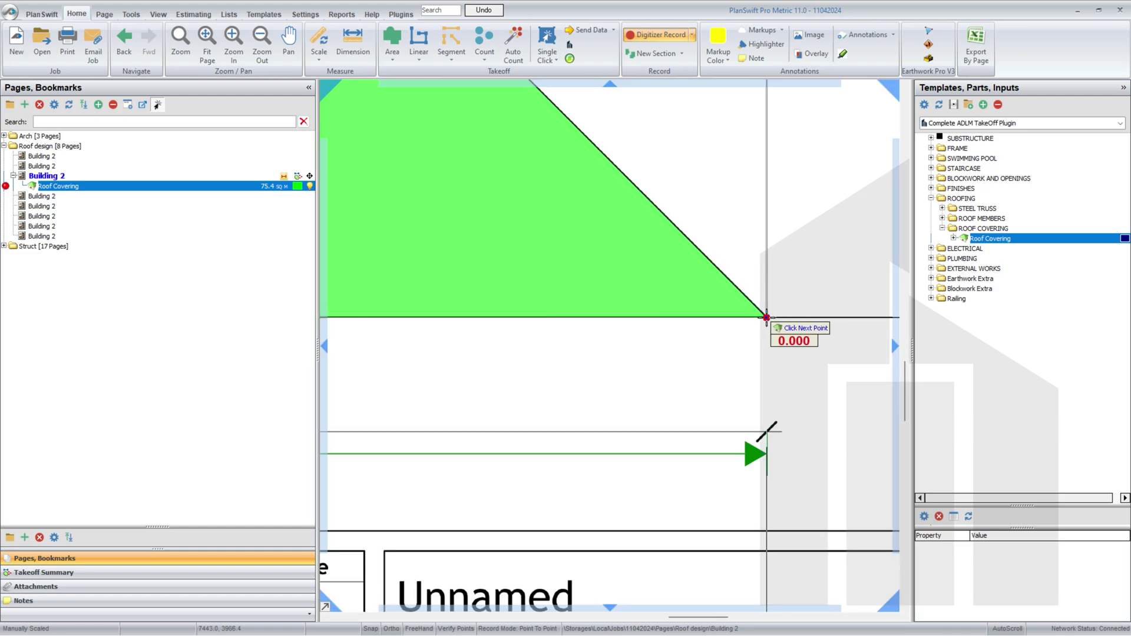
Continue across the right-end ridge and corner points, closing the area at the top-left corner
left_click_drag(766, 317, 805, 577)
left_click(593, 365)
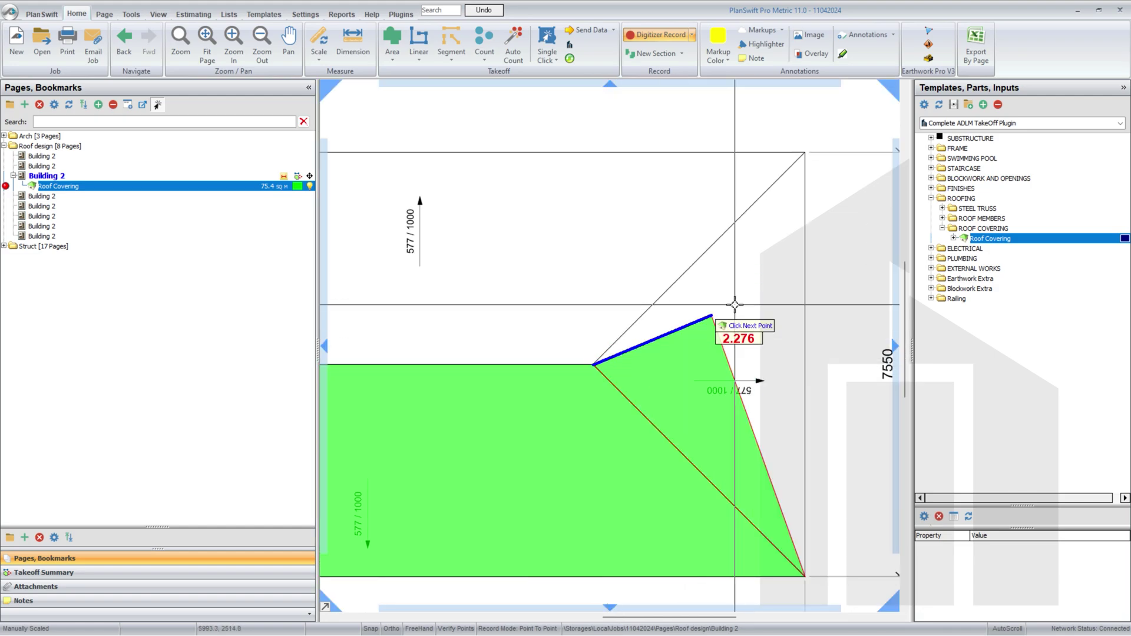
scroll(806, 153, "up", 1)
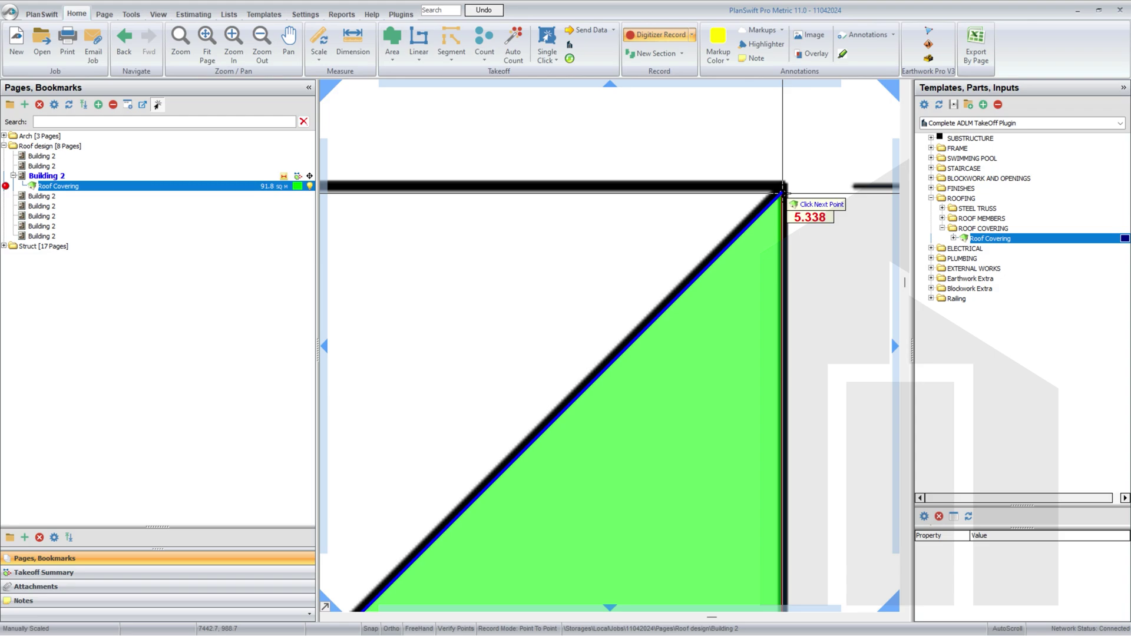
left_click(789, 183)
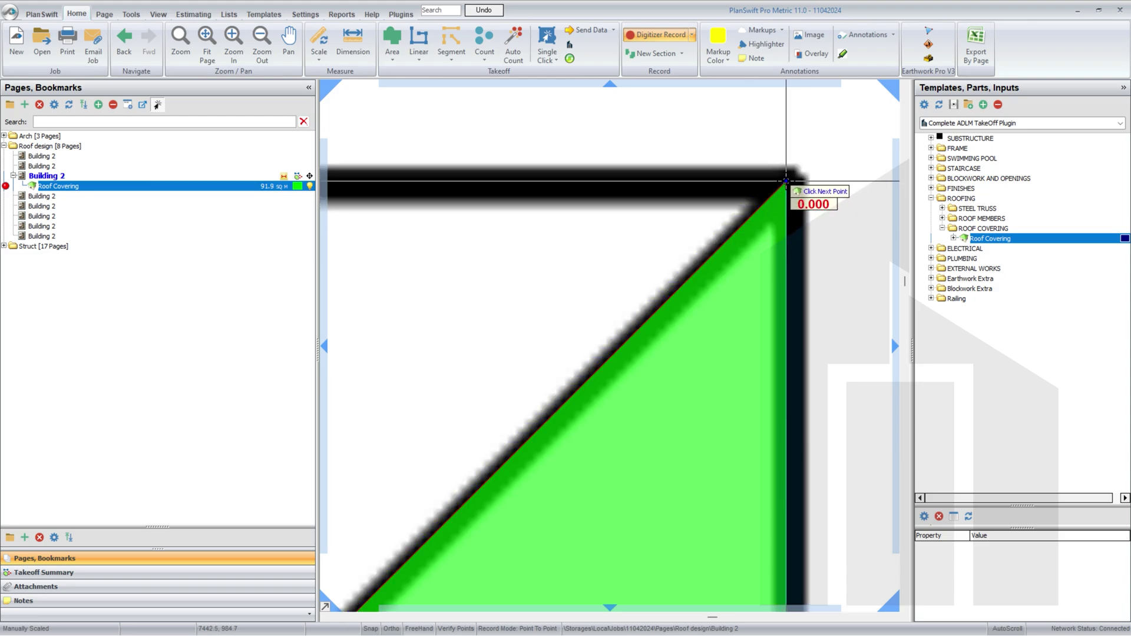
scroll(793, 177, "down", 3)
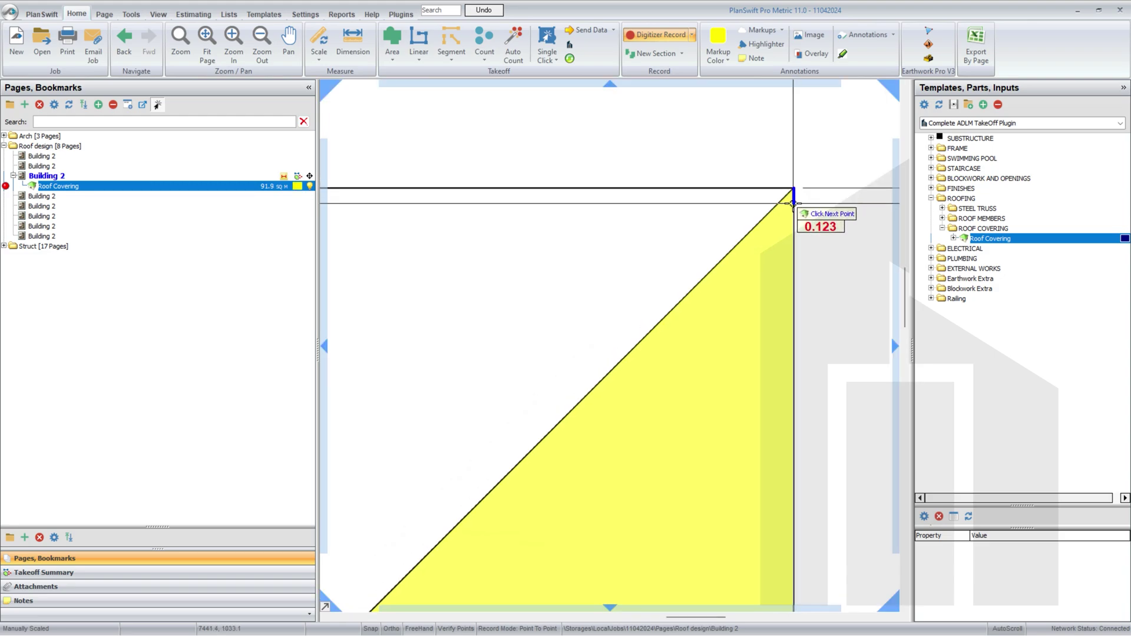
left_click(670, 353)
scroll(475, 373, "up", 4)
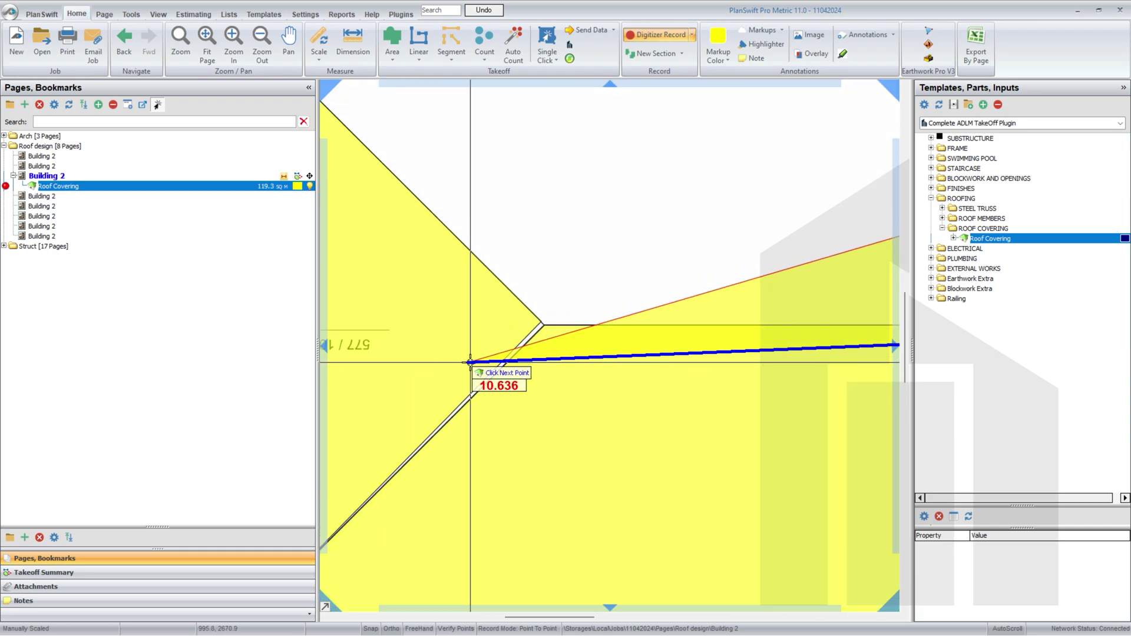
left_click(715, 236)
scroll(722, 238, "down", 3)
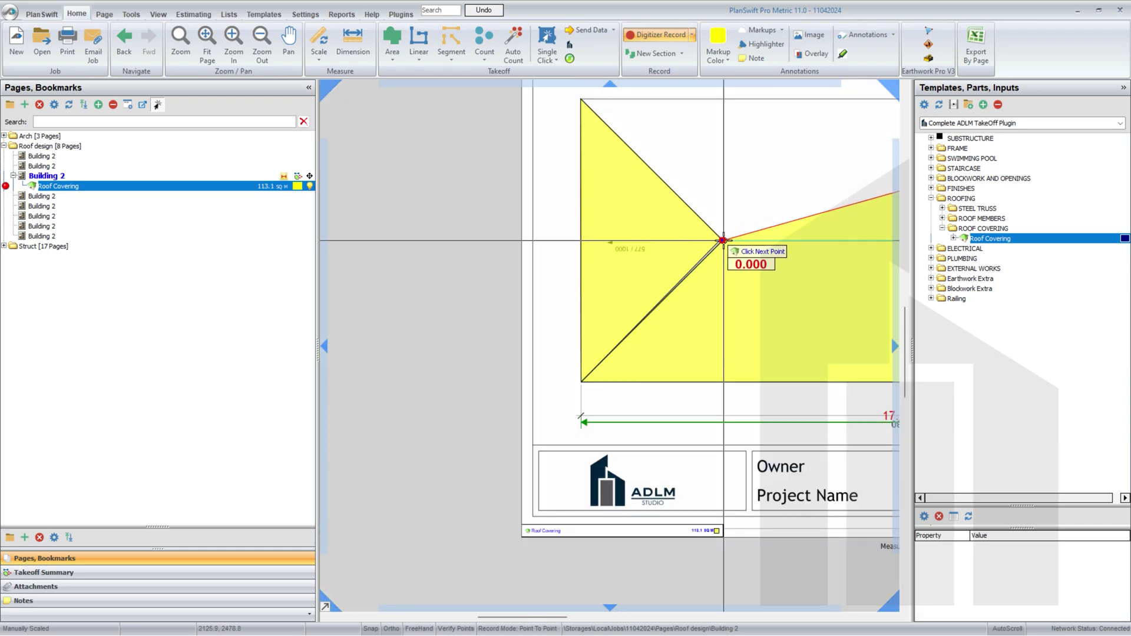
left_click(592, 98)
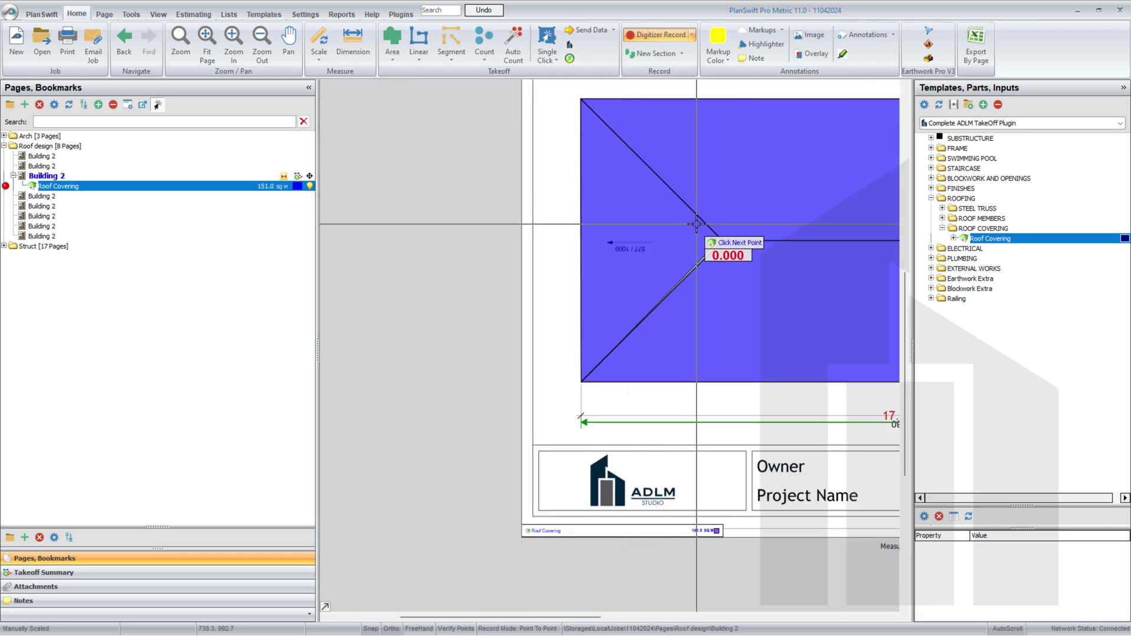
Stop recording and snap the stray vertex onto the ridge corner, totalling 151.2 sq m
right_click(569, 222)
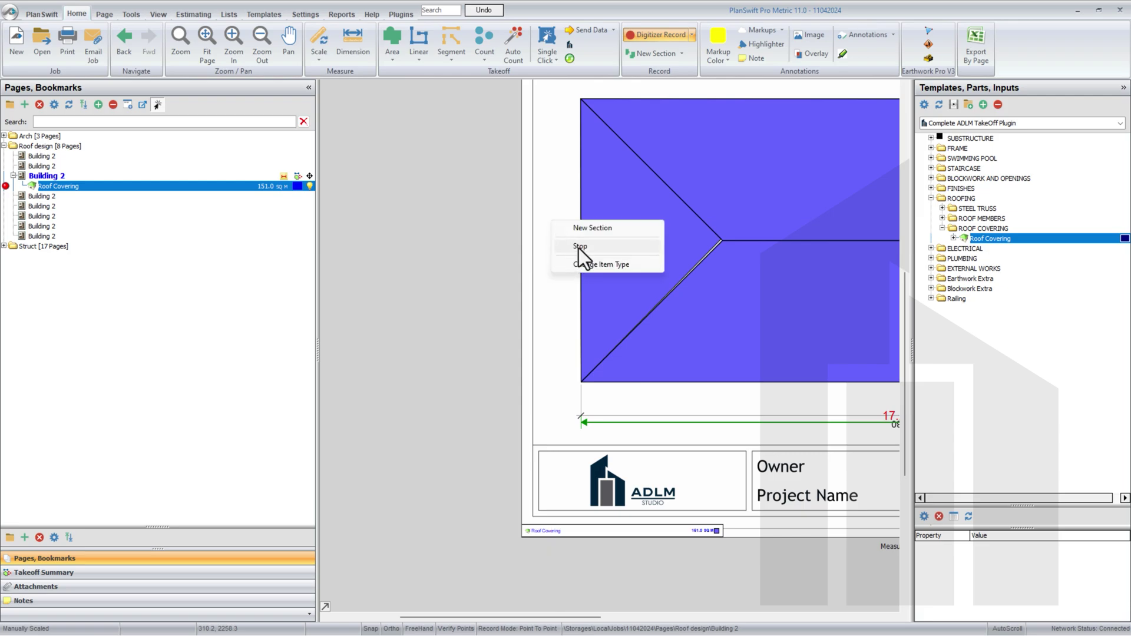
left_click(579, 248)
scroll(790, 259, "up", 2)
scroll(790, 259, "up", 3)
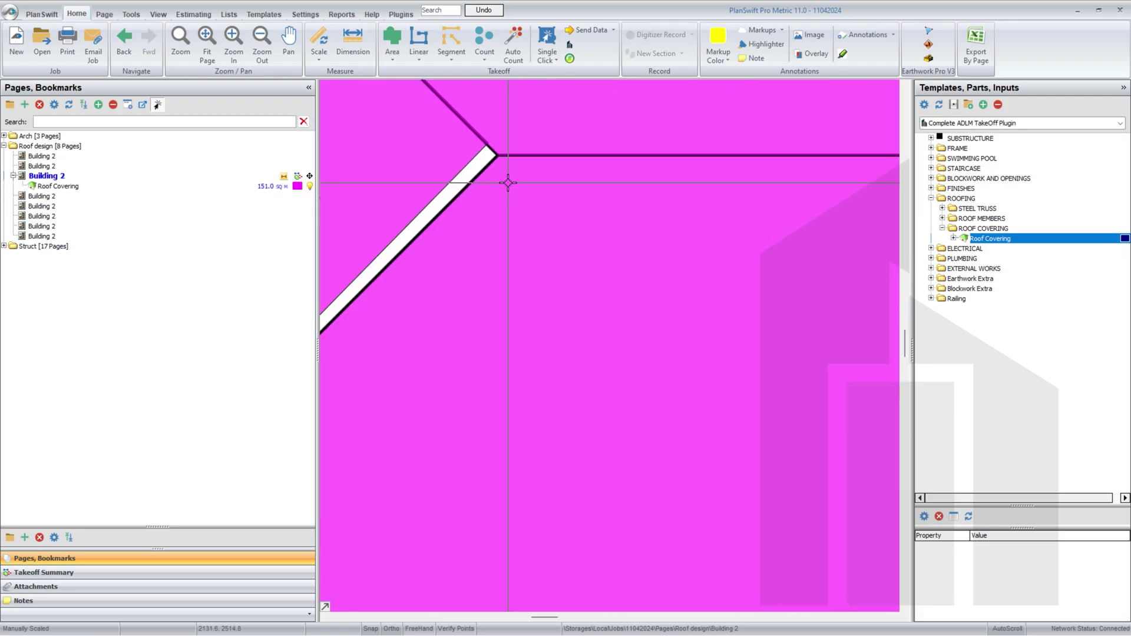
left_click(456, 152)
left_click_drag(483, 142, 497, 156)
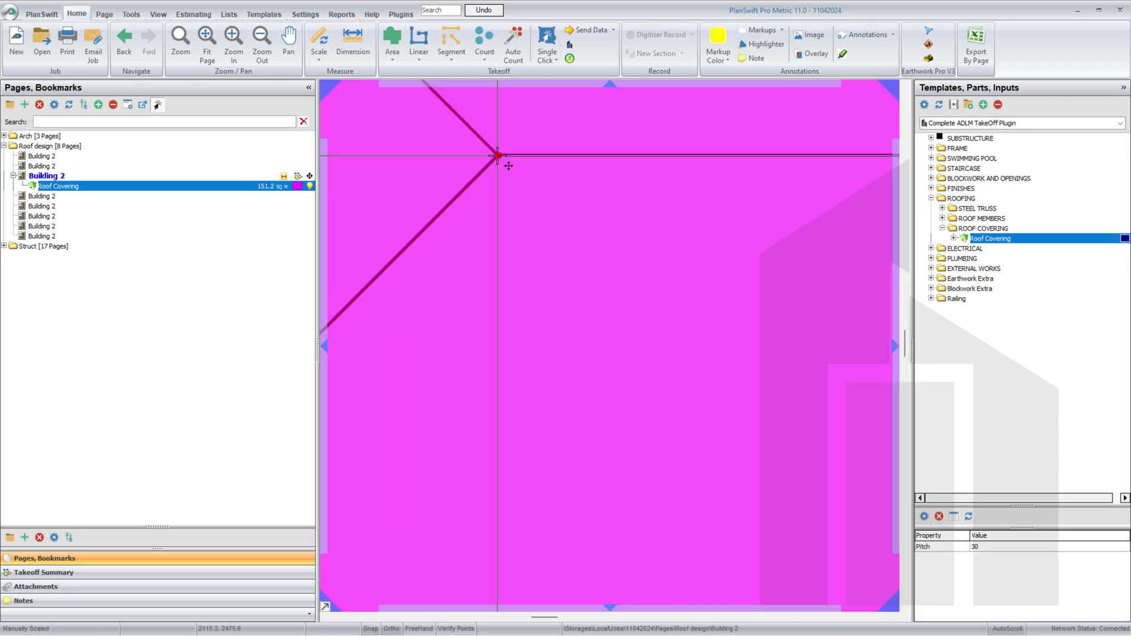
scroll(578, 270, "down", 1)
scroll(578, 270, "down", 3)
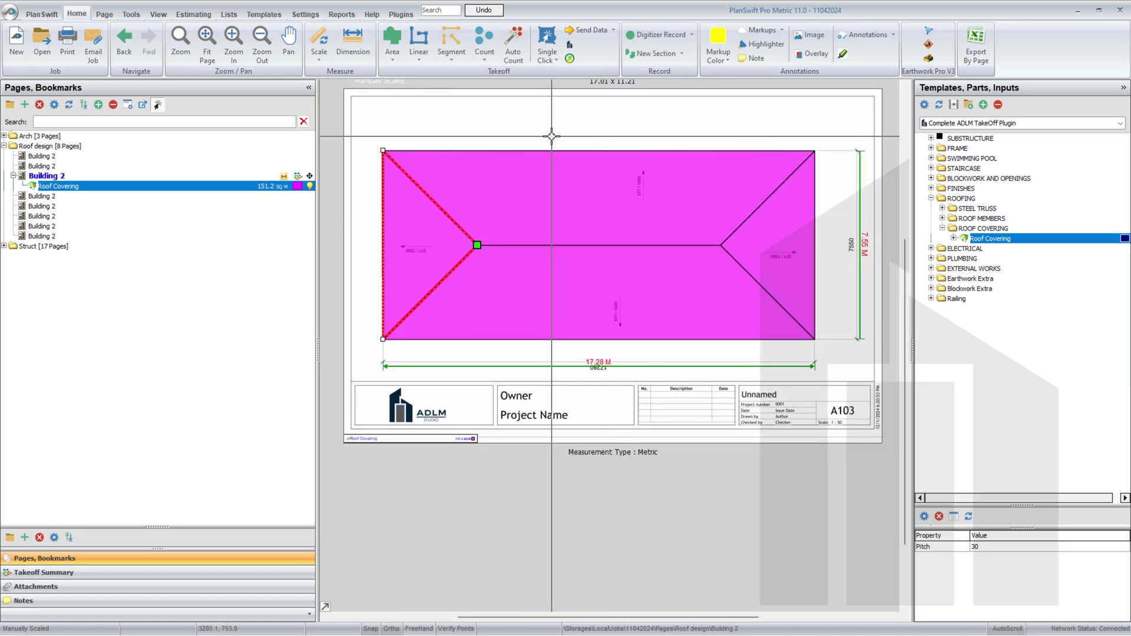
left_click(554, 118)
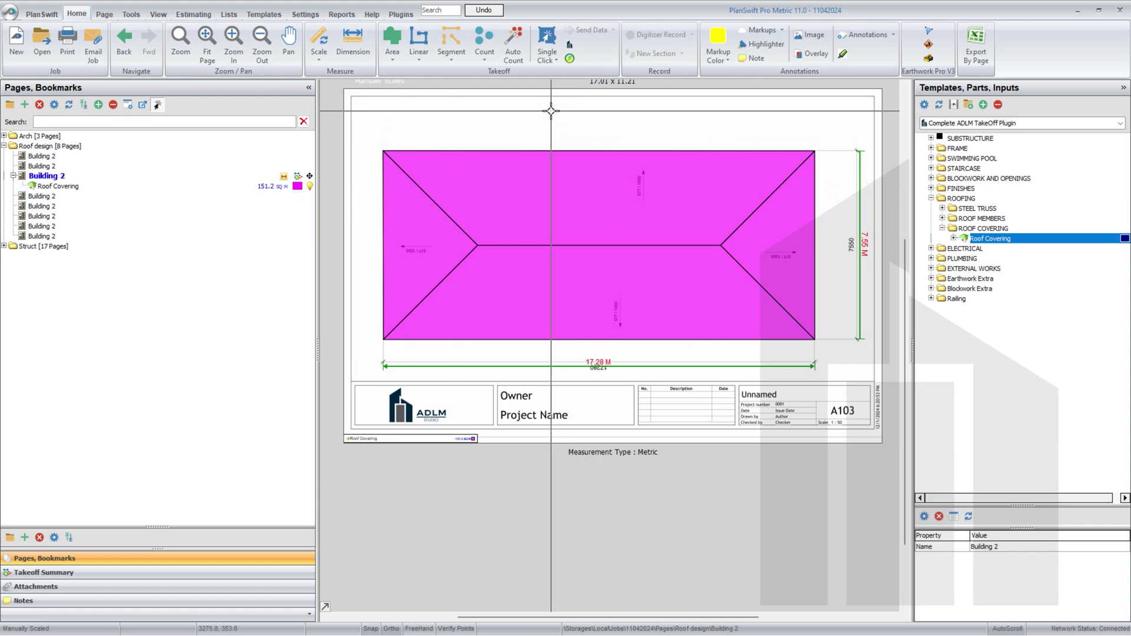
Run the ADLM plugin's breakdown for Roof Covering with a 30° roof pitch
left_click(568, 46)
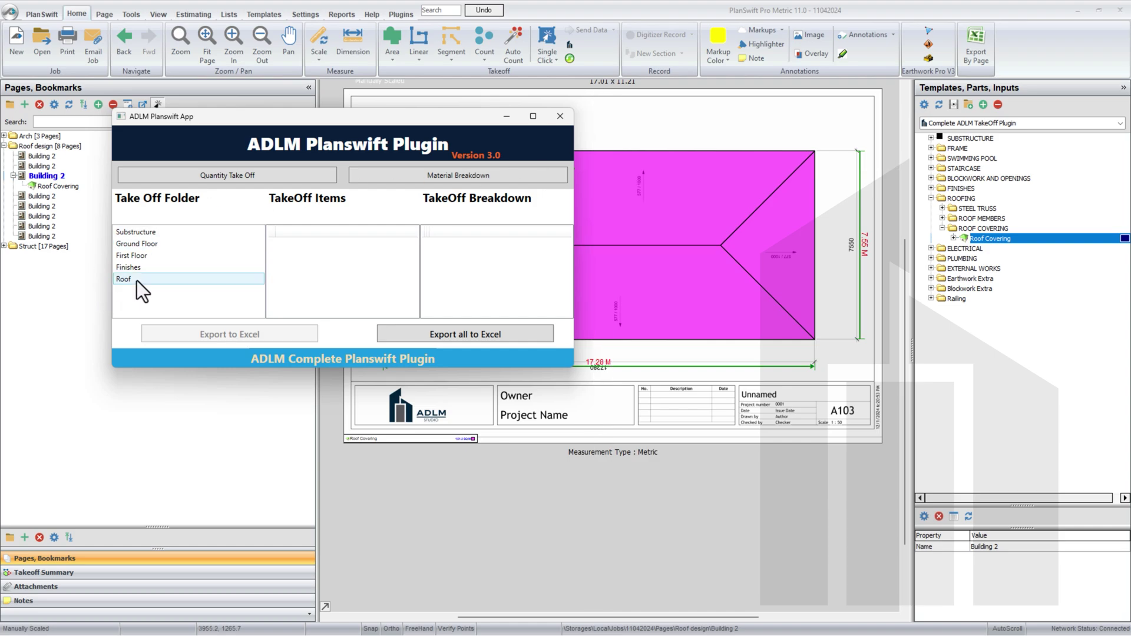
left_click(136, 281)
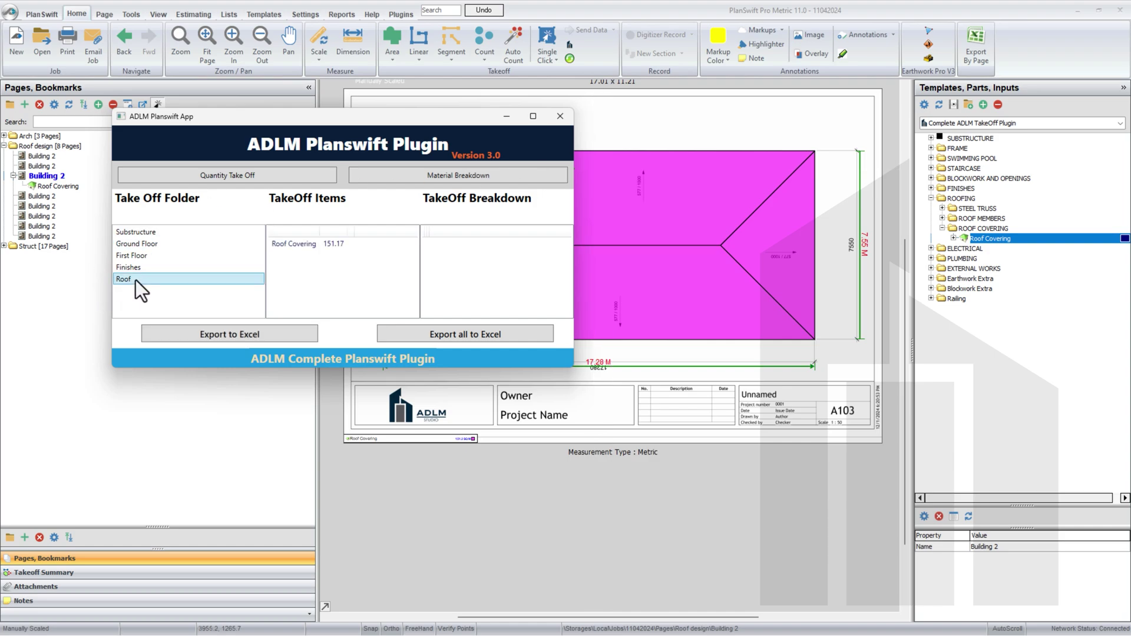
left_click(308, 245)
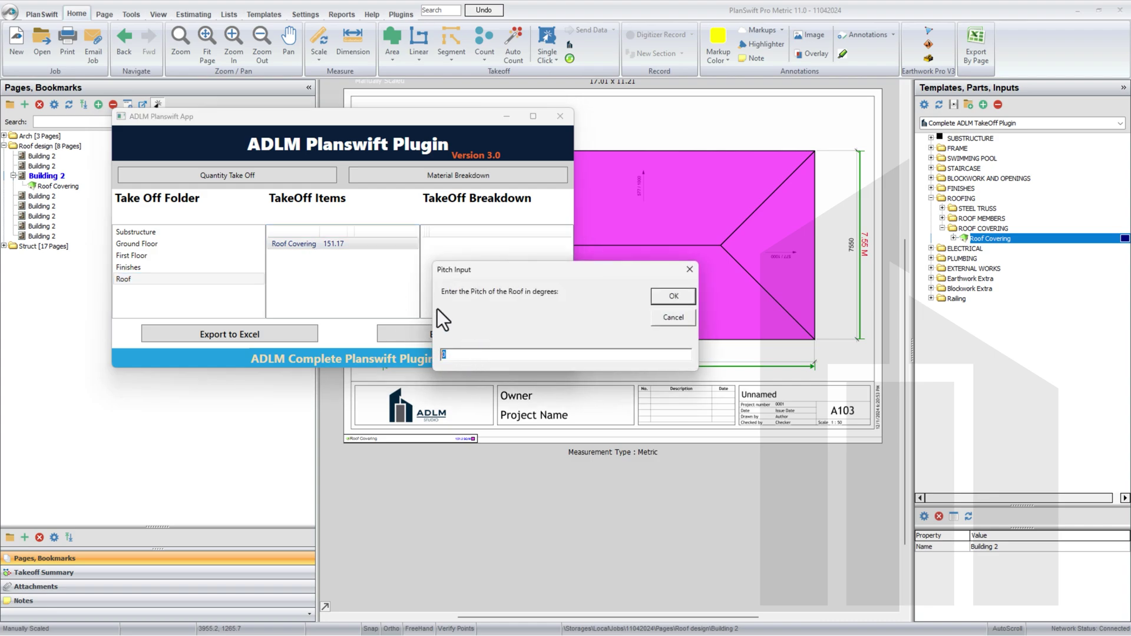
type("30")
left_click(674, 296)
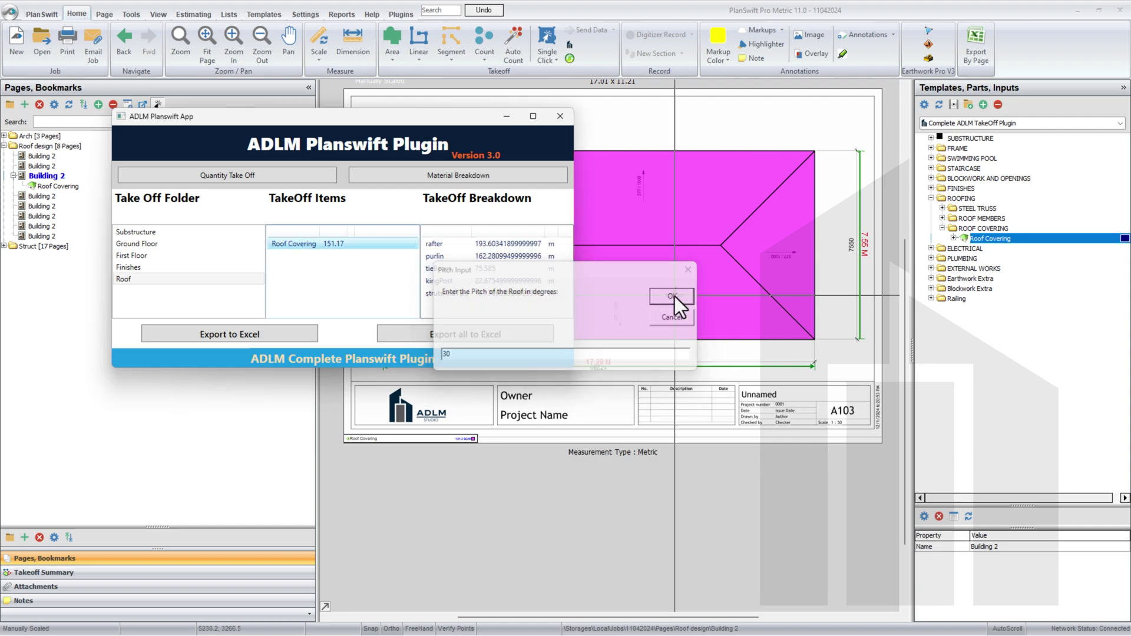
Review the rafter, purlin, tieBeam, kingPost and strutsAndTies lengths and enlarge the plugin window
left_click(506, 246)
left_click(504, 259)
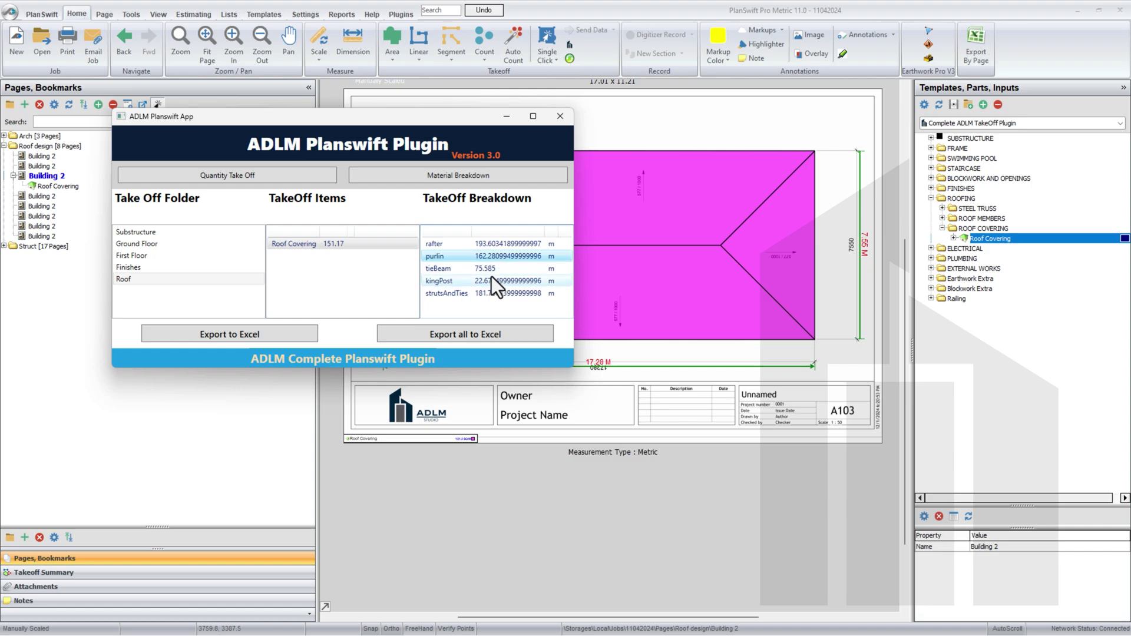
left_click(492, 270)
left_click(489, 282)
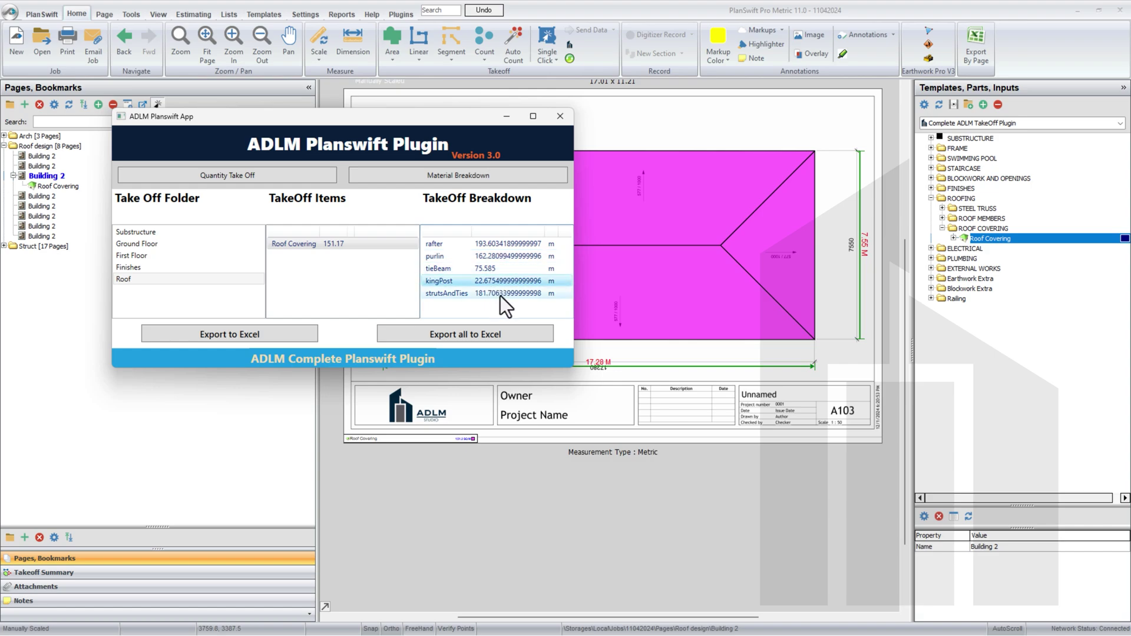
left_click(500, 296)
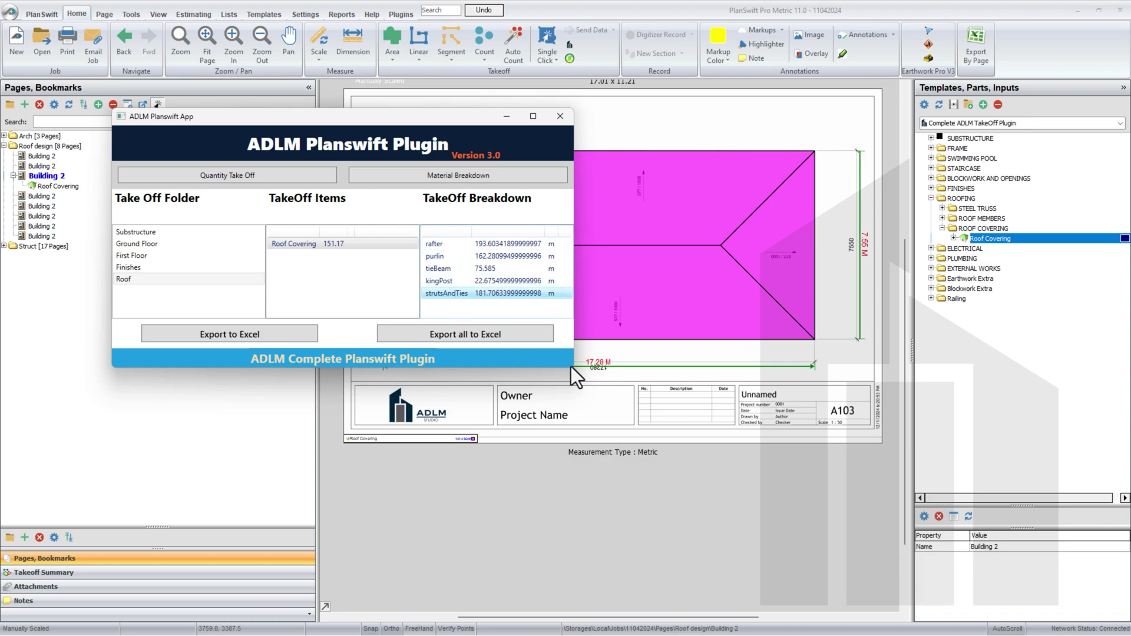
left_click_drag(570, 371, 594, 452)
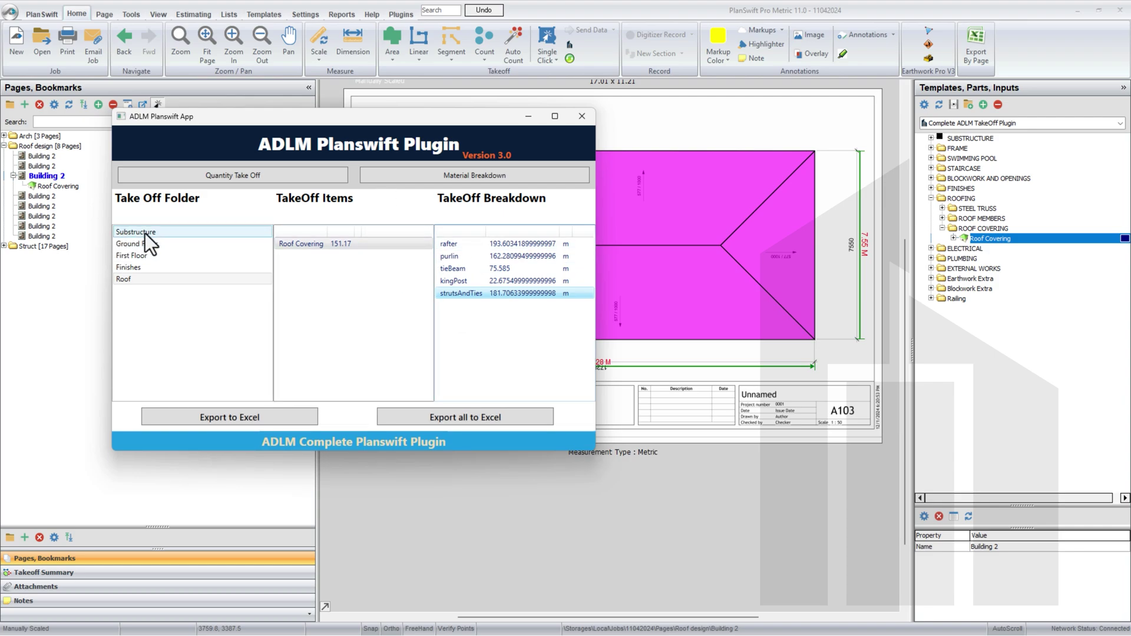
Calculate material breakdowns for Concrete in Column Base, Formwork to CB and Formwork in Column, then show Quantity Take Off
left_click(461, 176)
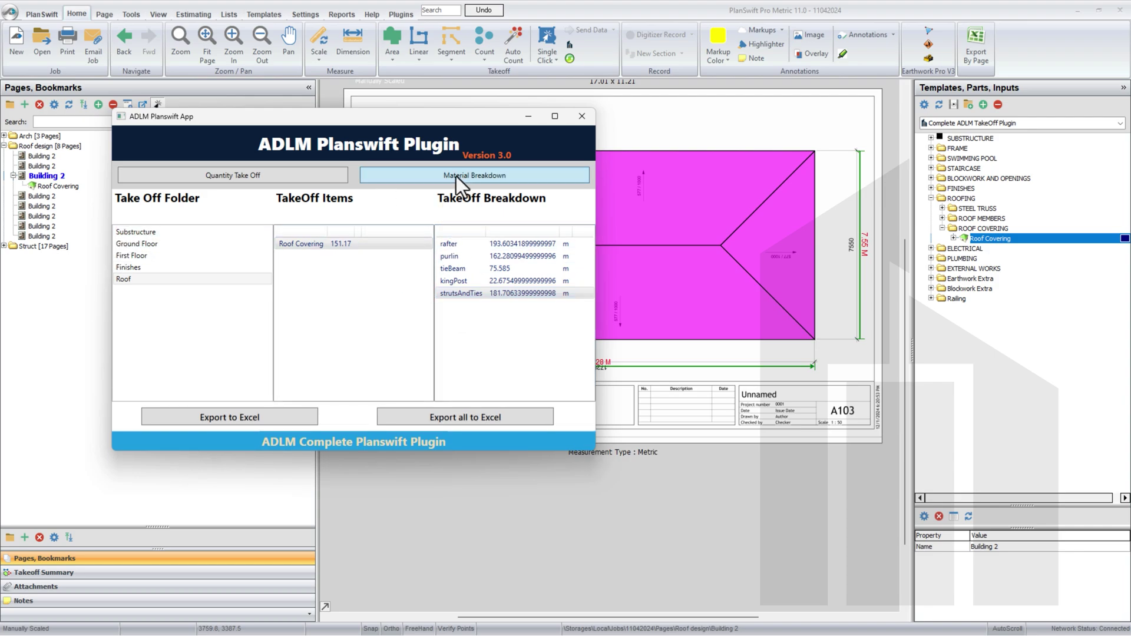
left_click(175, 235)
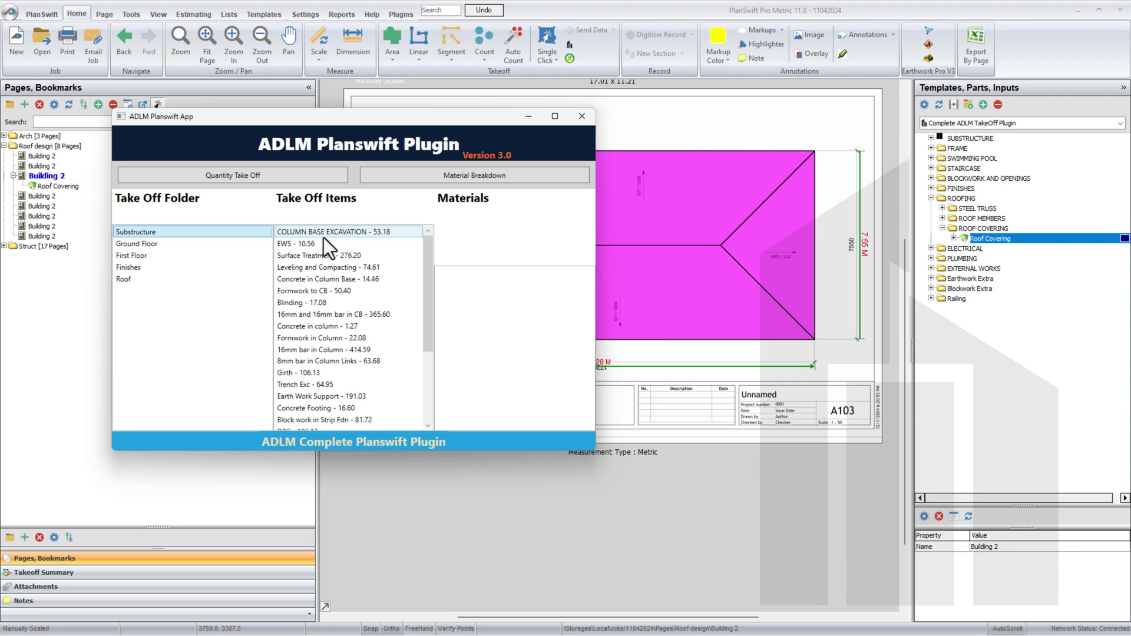
left_click(324, 281)
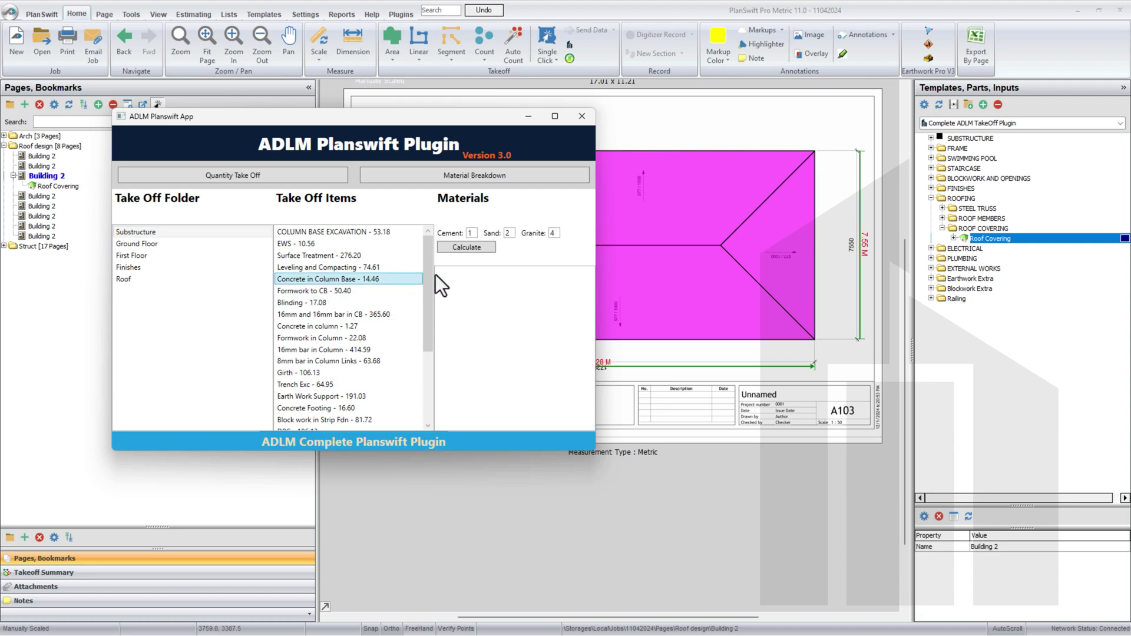
left_click(484, 245)
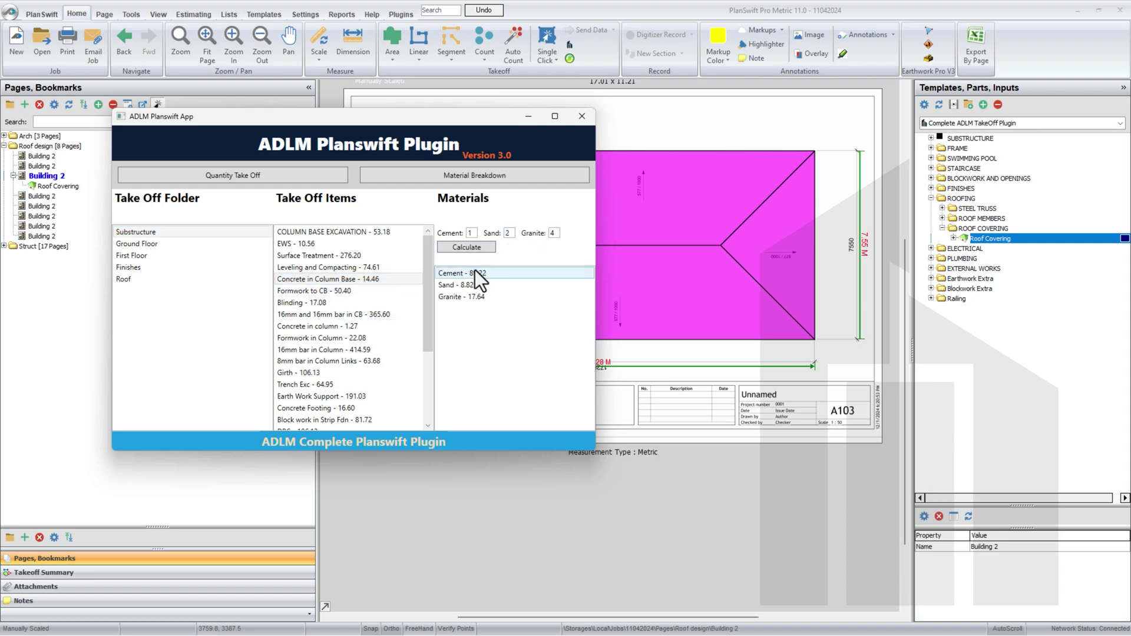
left_click(316, 291)
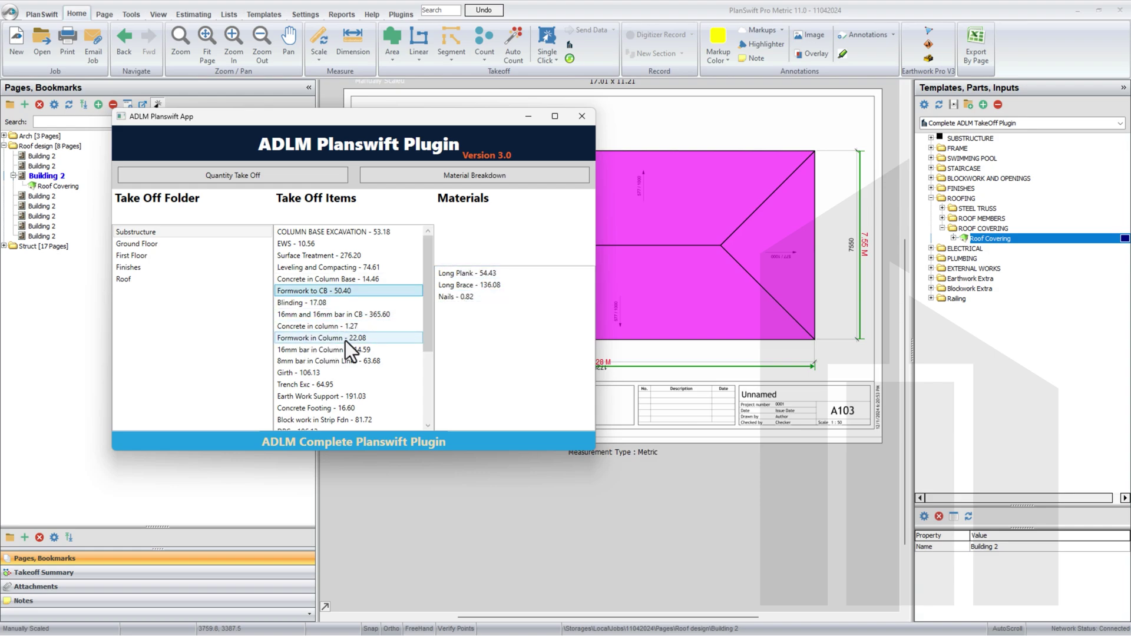
left_click(331, 334)
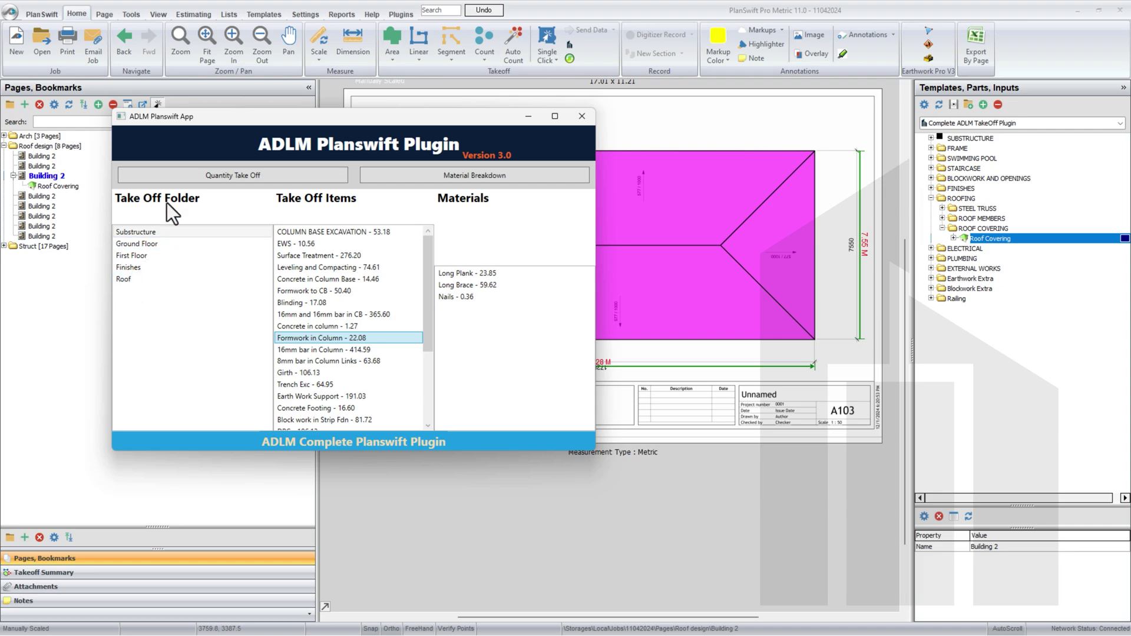
left_click(208, 182)
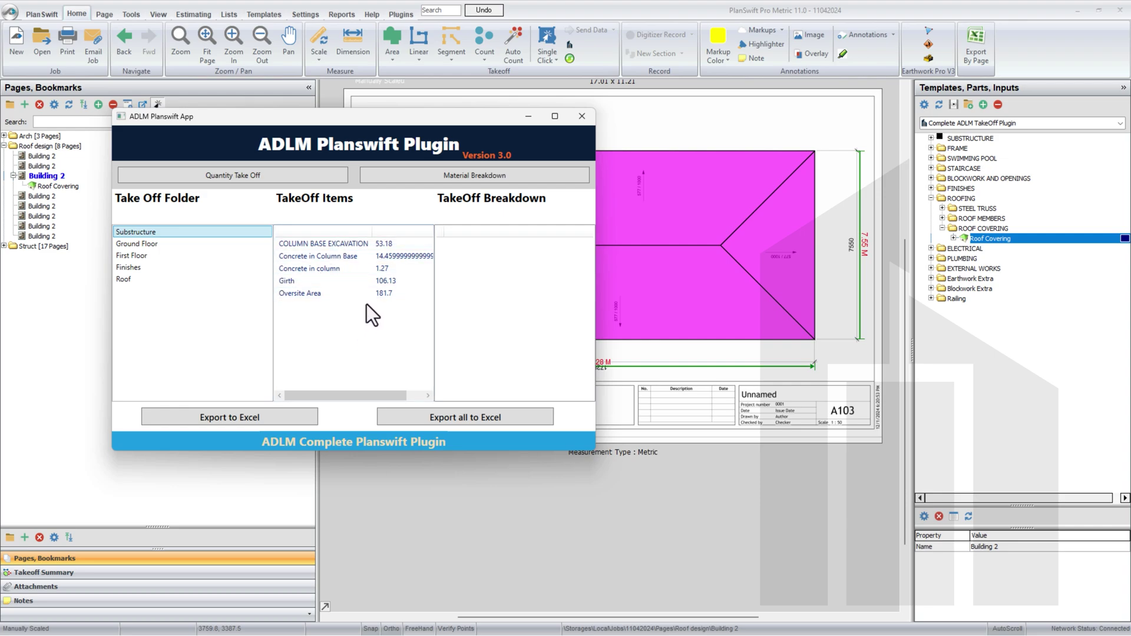
Review breakdowns for Column Base Excavation, both concrete items, Girth and Oversite Area
left_click(306, 242)
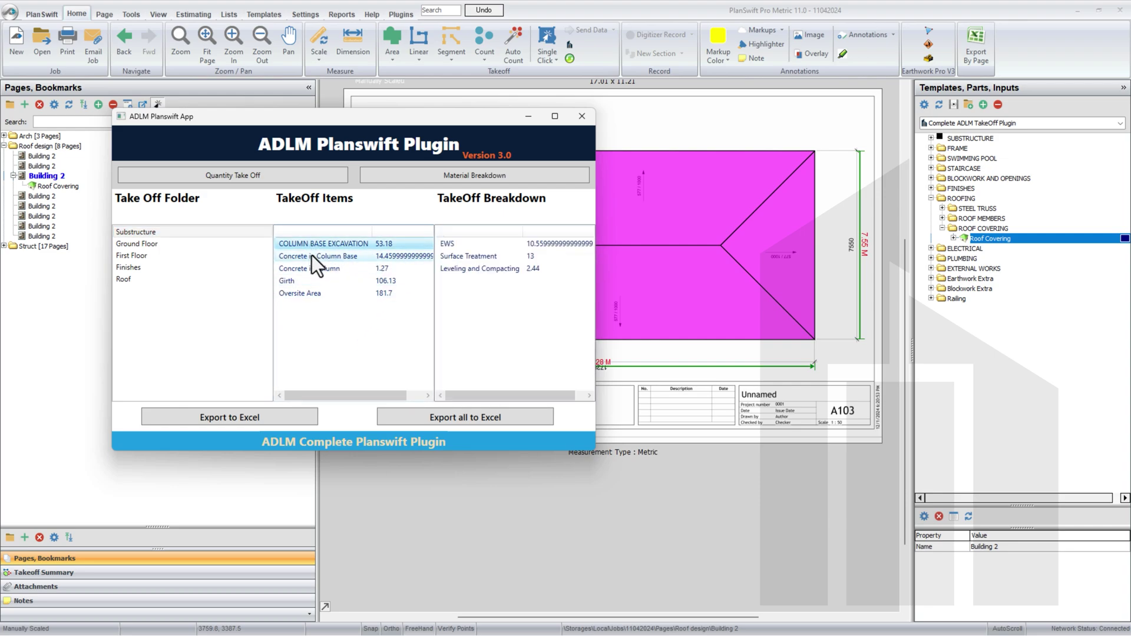
left_click(312, 256)
left_click(312, 268)
left_click(310, 281)
left_click(312, 294)
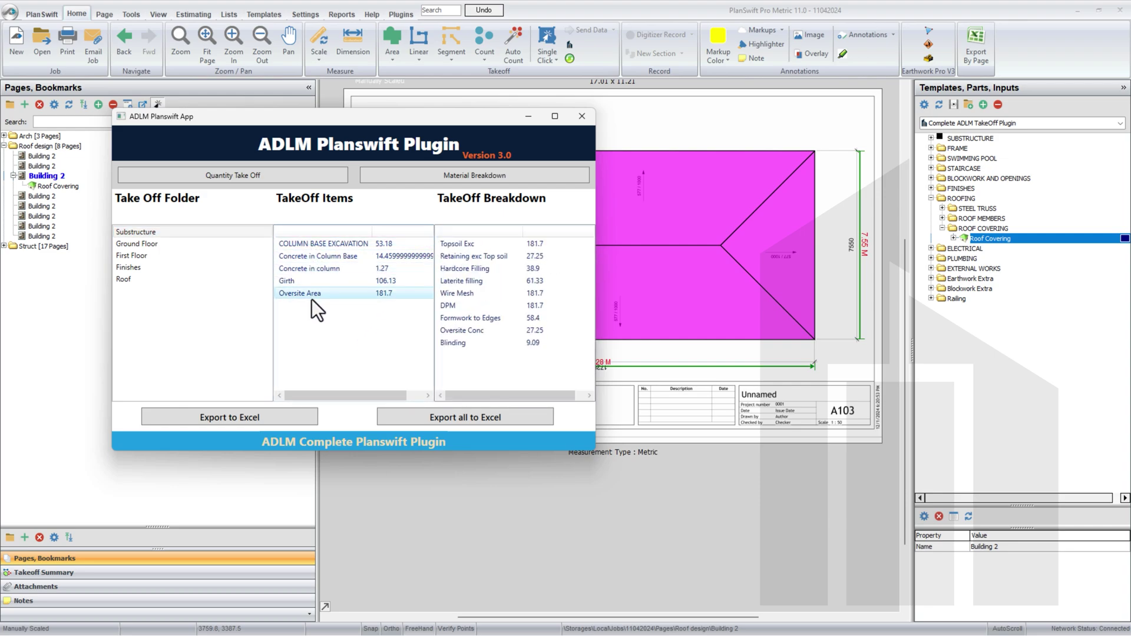
Export the Substructure takeoff to Substructure.csv, overwriting the existing file
left_click(246, 415)
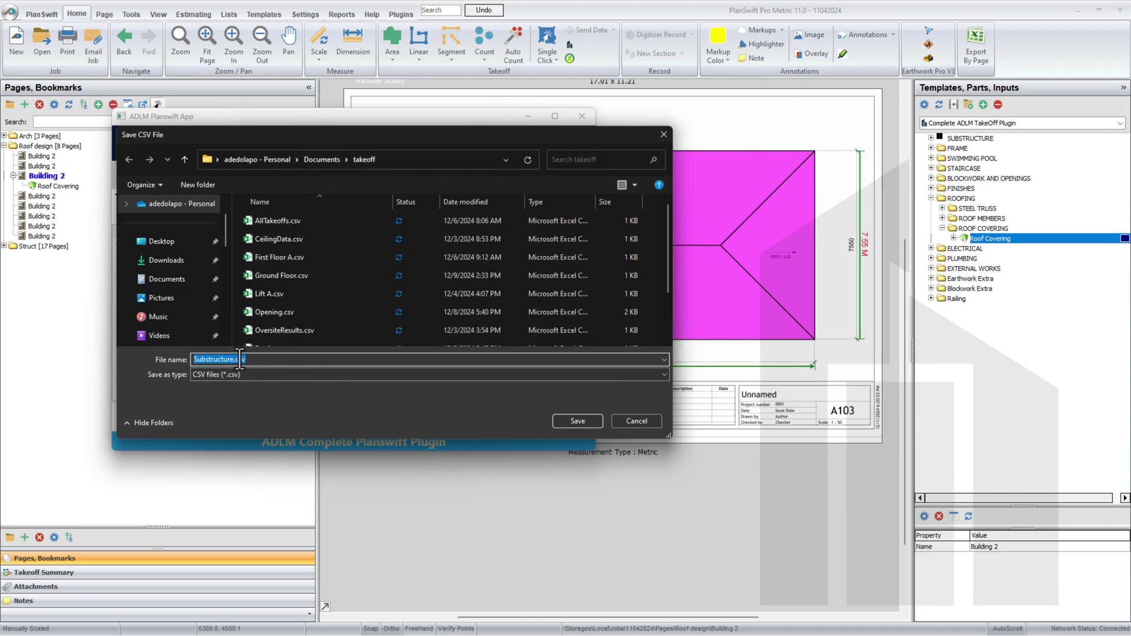
left_click(580, 419)
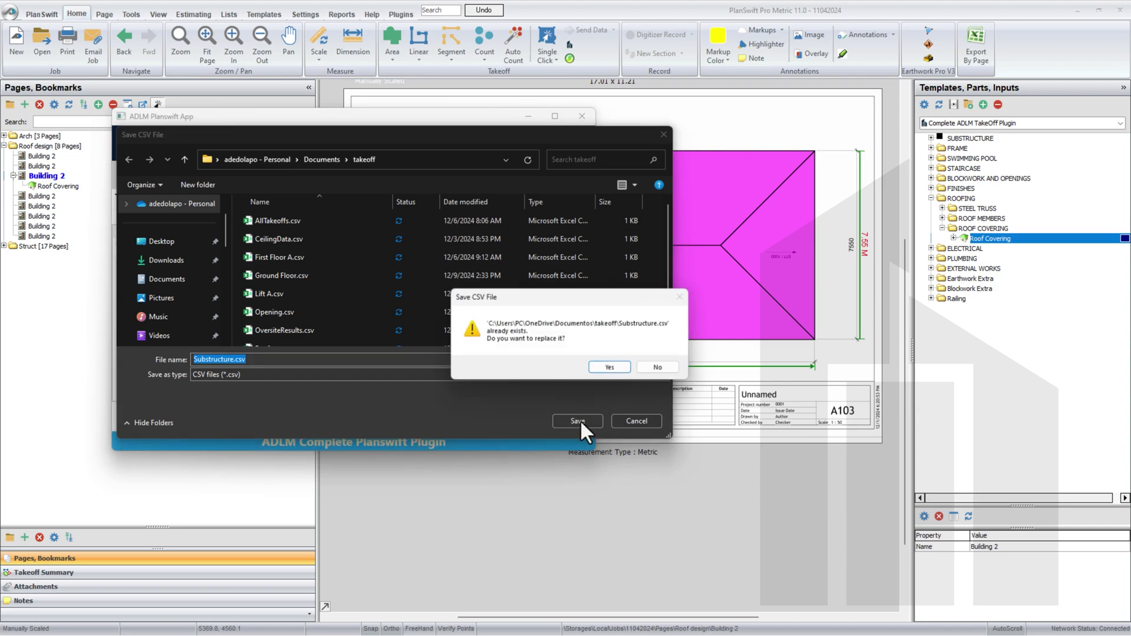
left_click(596, 366)
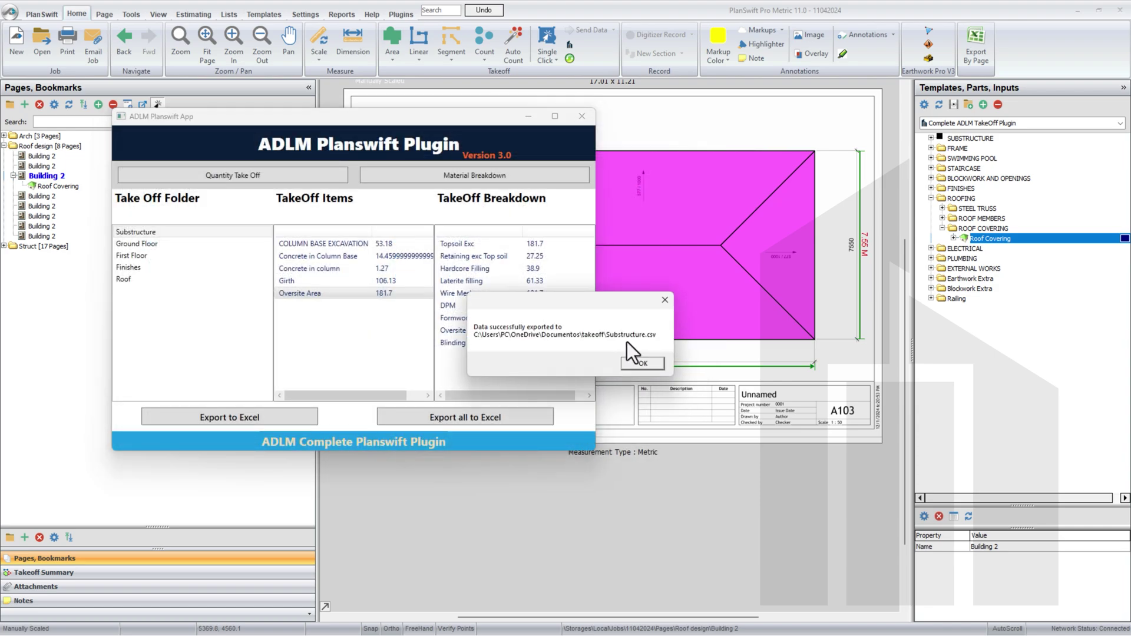
left_click(649, 365)
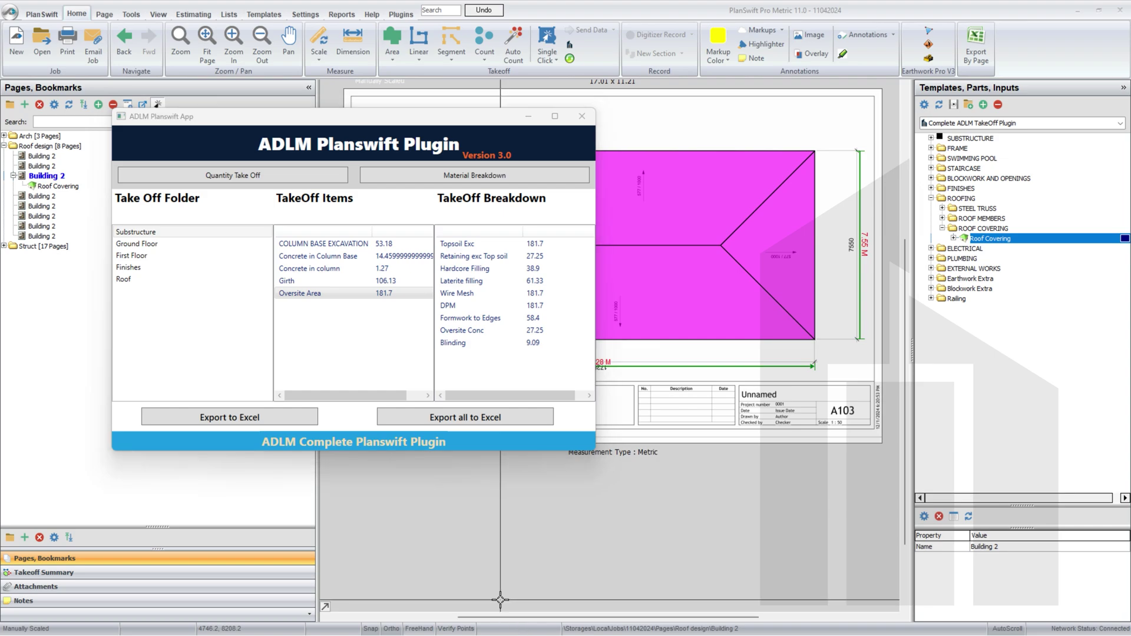
Open Substructure.csv in Excel from the takeoff folder
key("super+e")
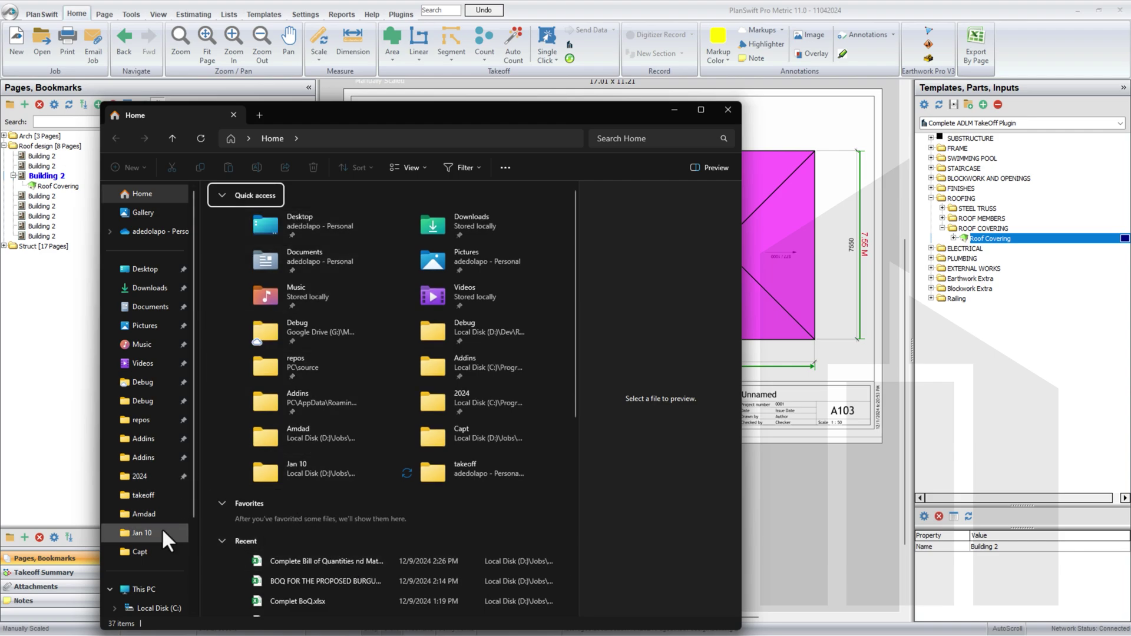
left_click(148, 496)
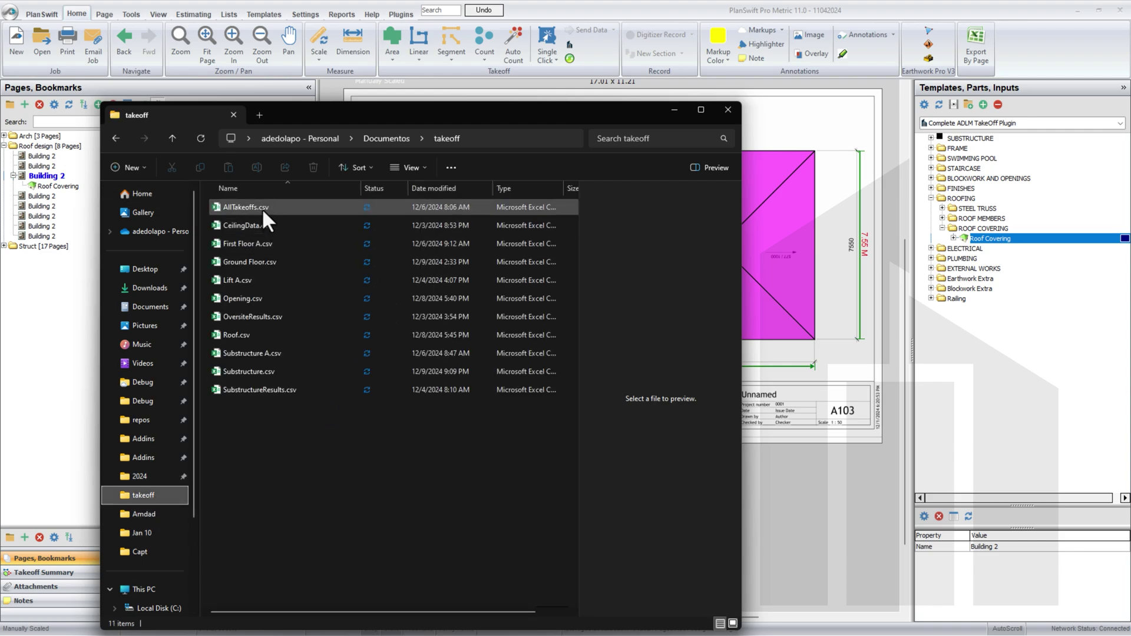
left_click(266, 372)
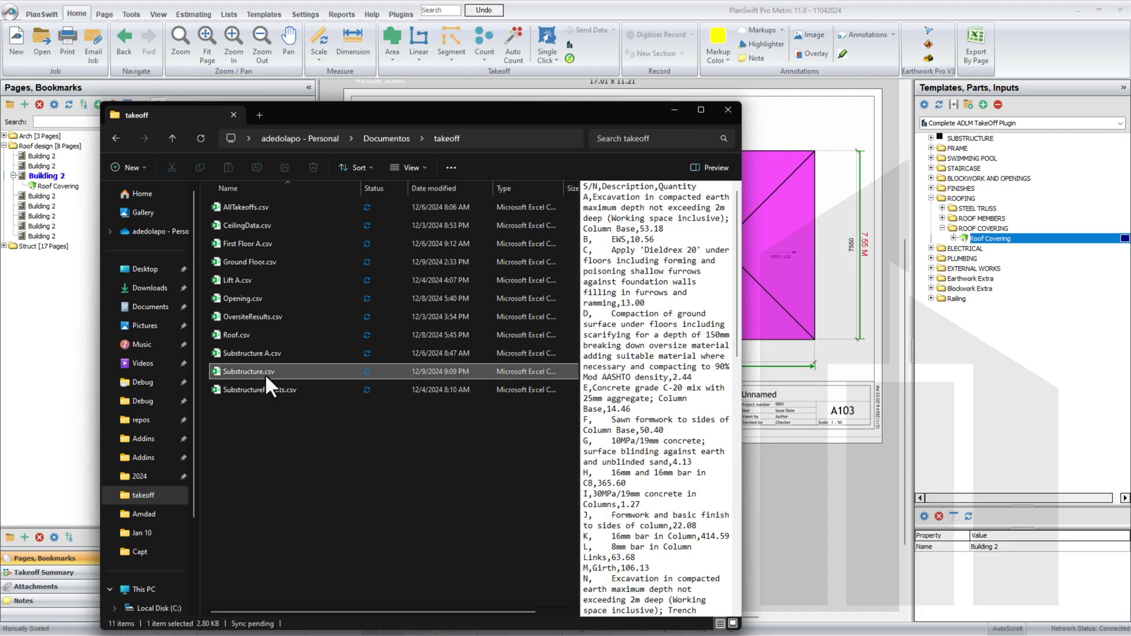
double_click(278, 372)
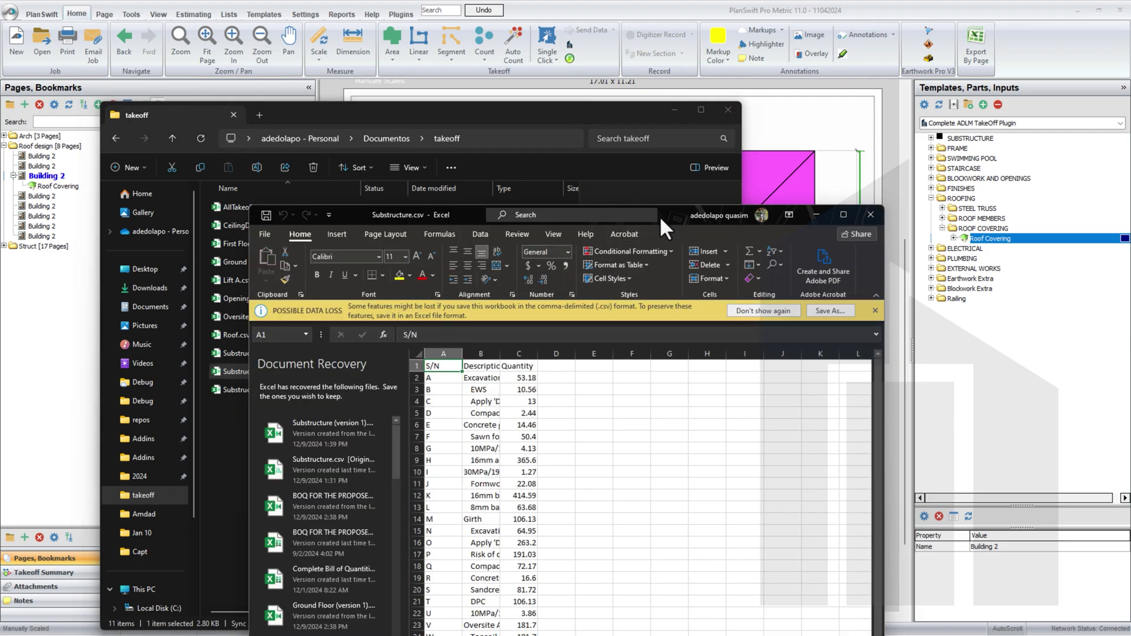
Widen and wrap column B, centre the S/N column, and auto-fit all row heights
left_click_drag(676, 213, 677, 71)
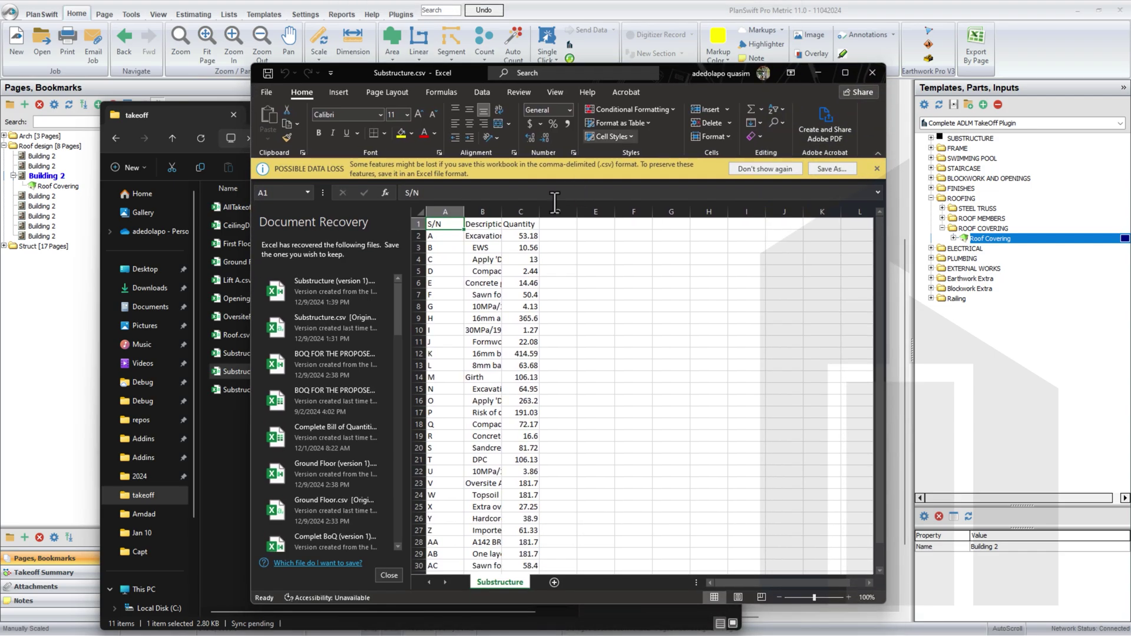
left_click_drag(502, 206, 614, 207)
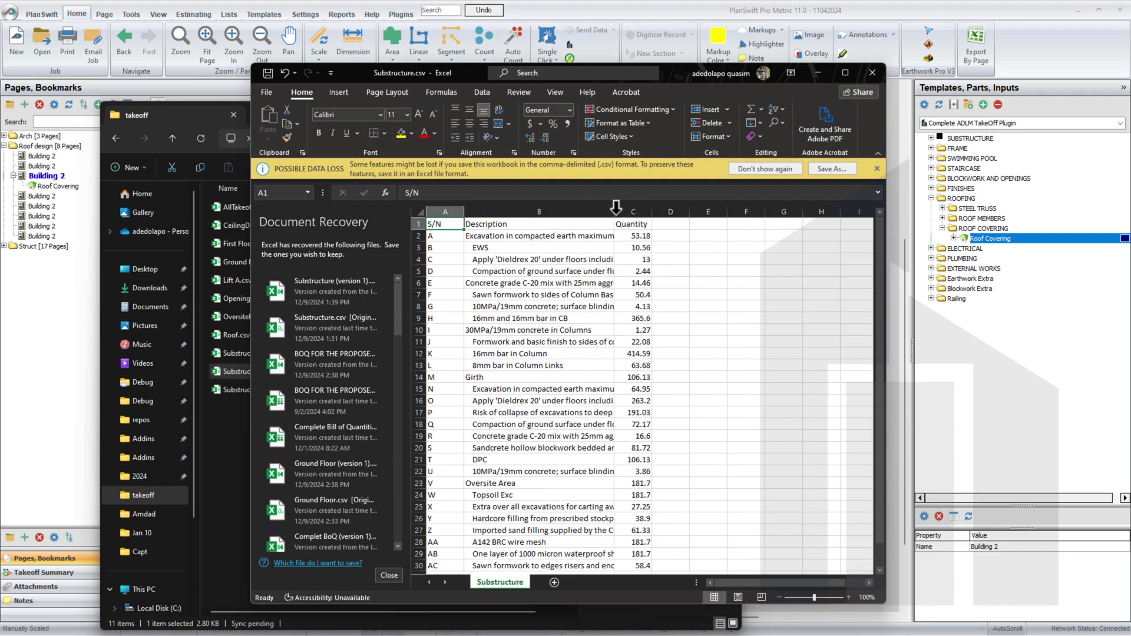
left_click(534, 212)
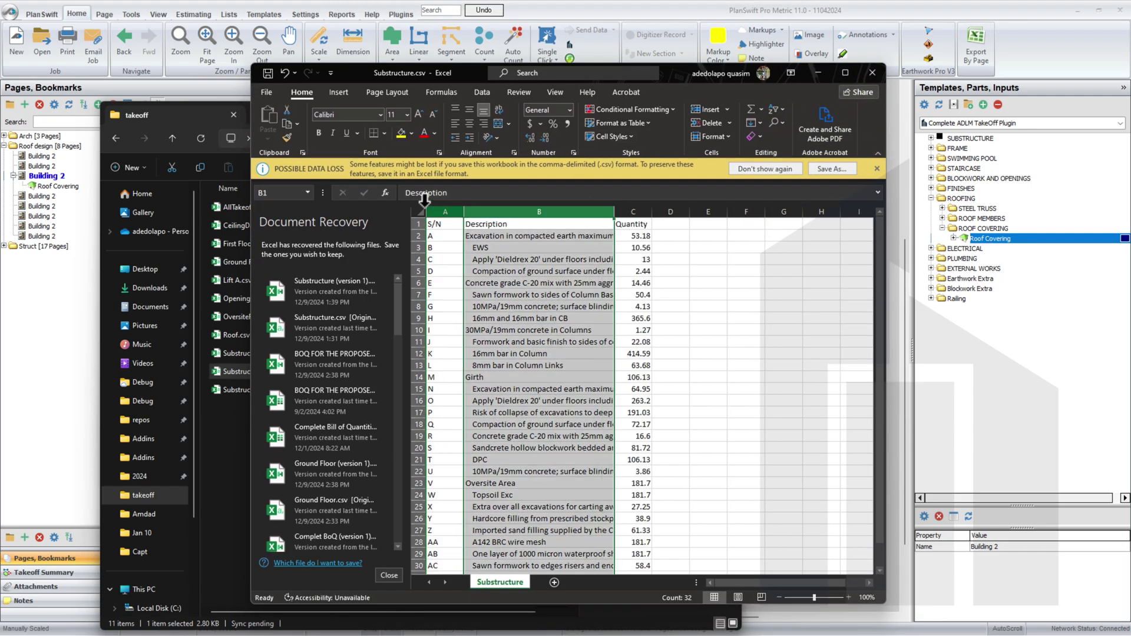
left_click(500, 109)
left_click(453, 208)
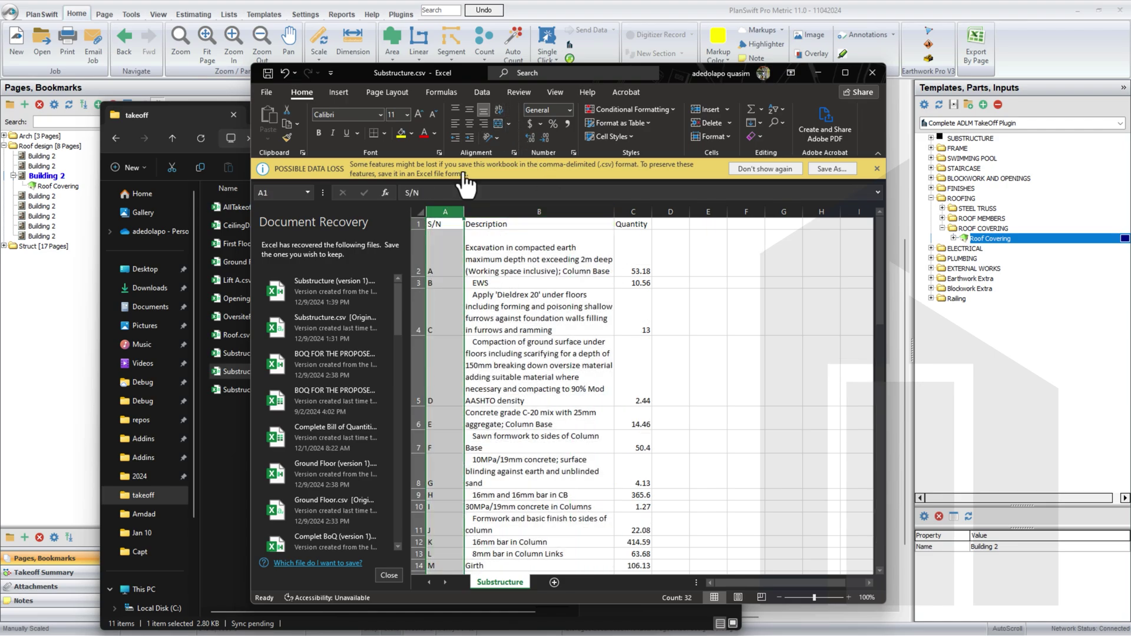
left_click(468, 124)
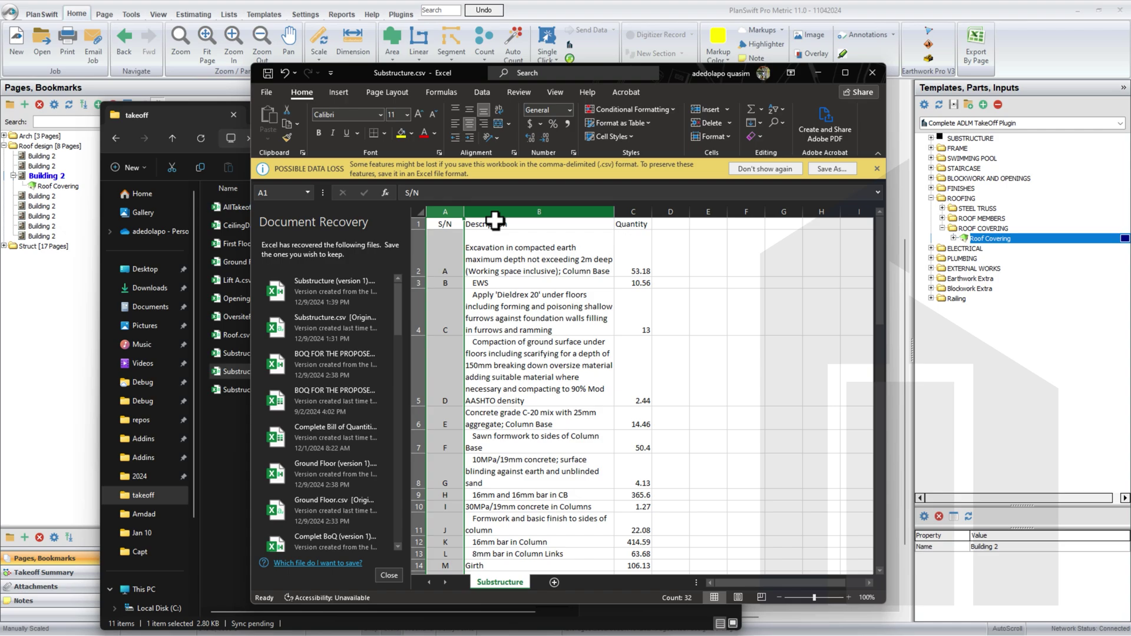
left_click_drag(614, 213, 686, 206)
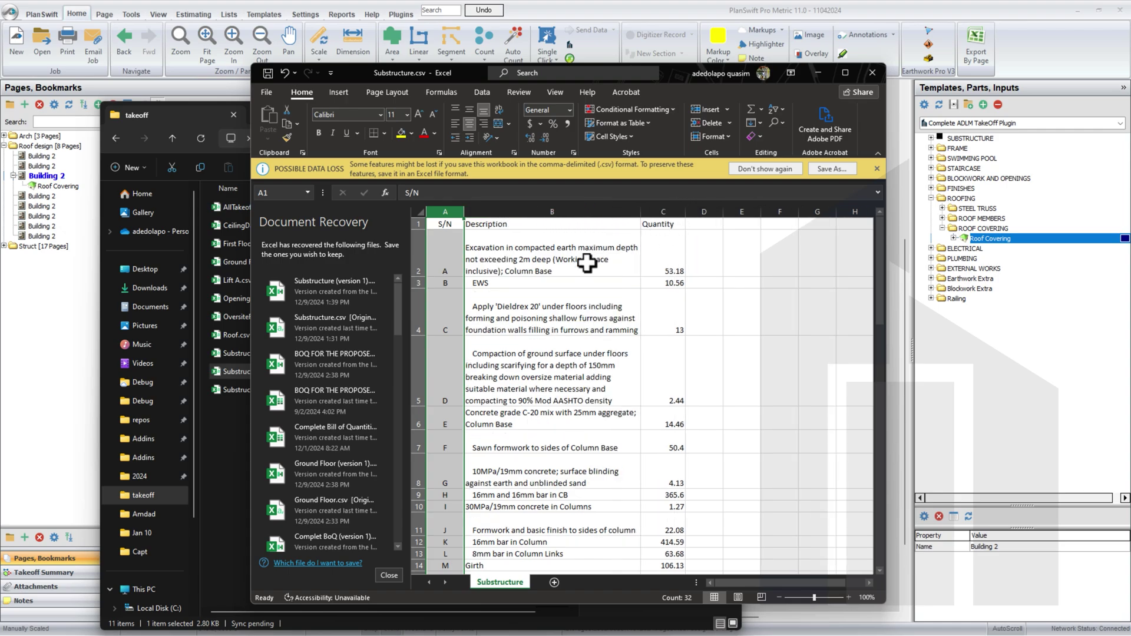
left_click(508, 254)
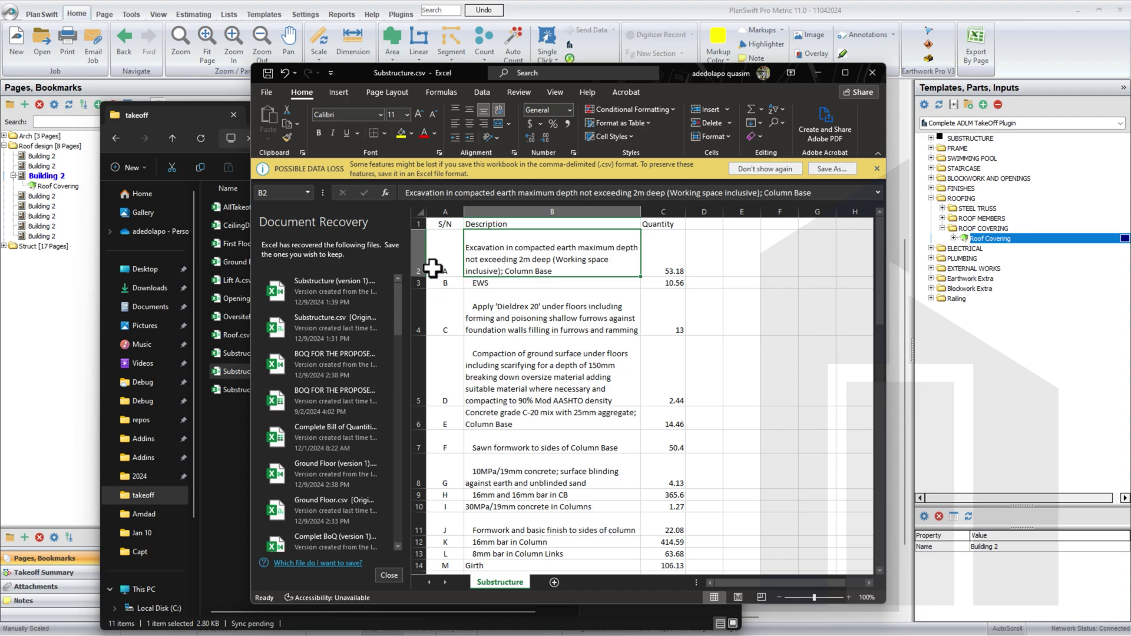
left_click(418, 210)
double_click(418, 230)
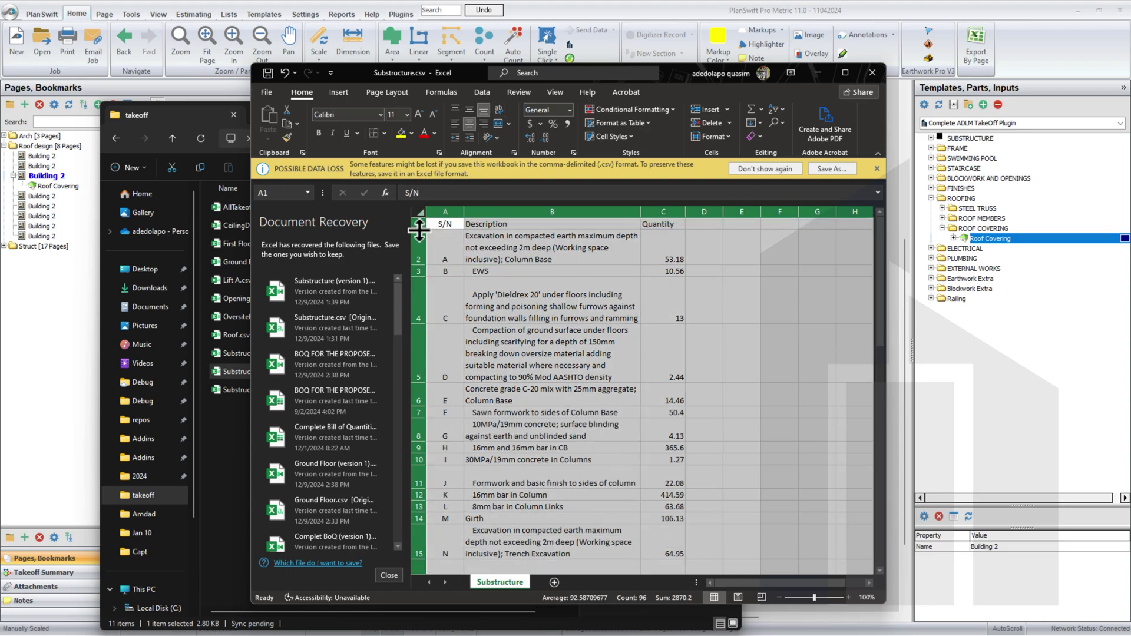
Review the wrapped descriptions from excavation in B2 through the column formwork and bar entries
left_click(524, 275)
left_click(551, 243)
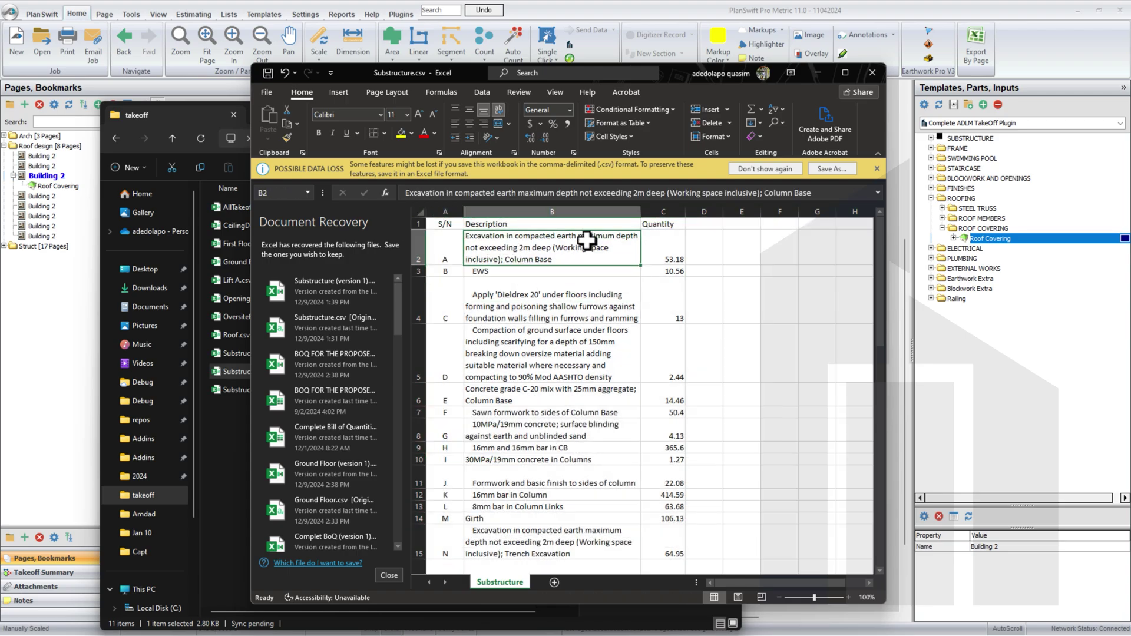
left_click(516, 300)
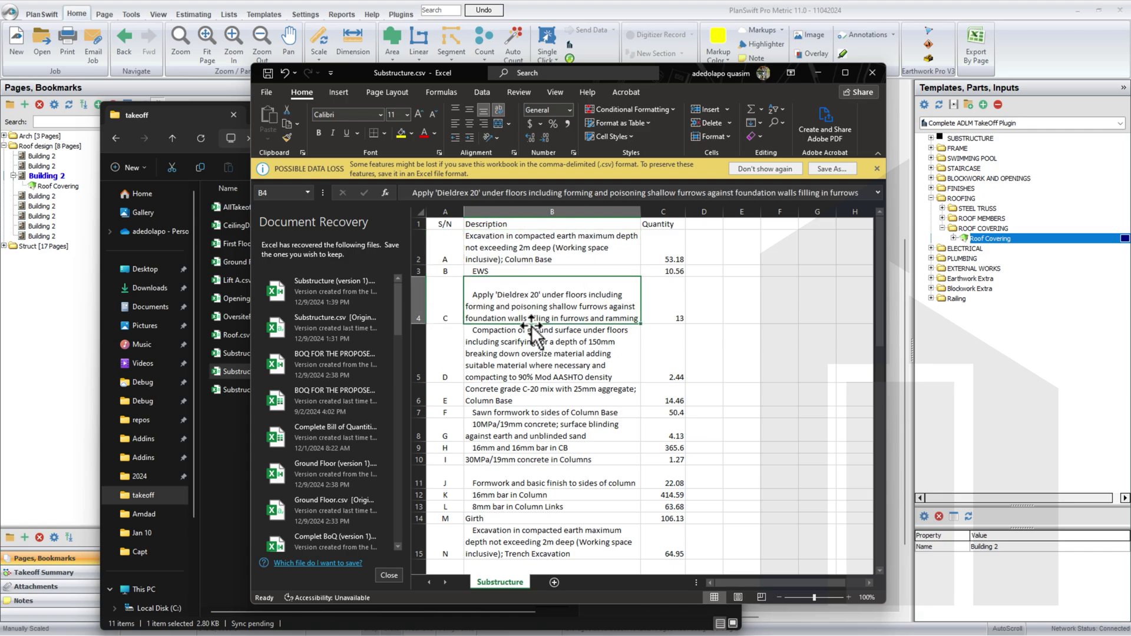
left_click(519, 357)
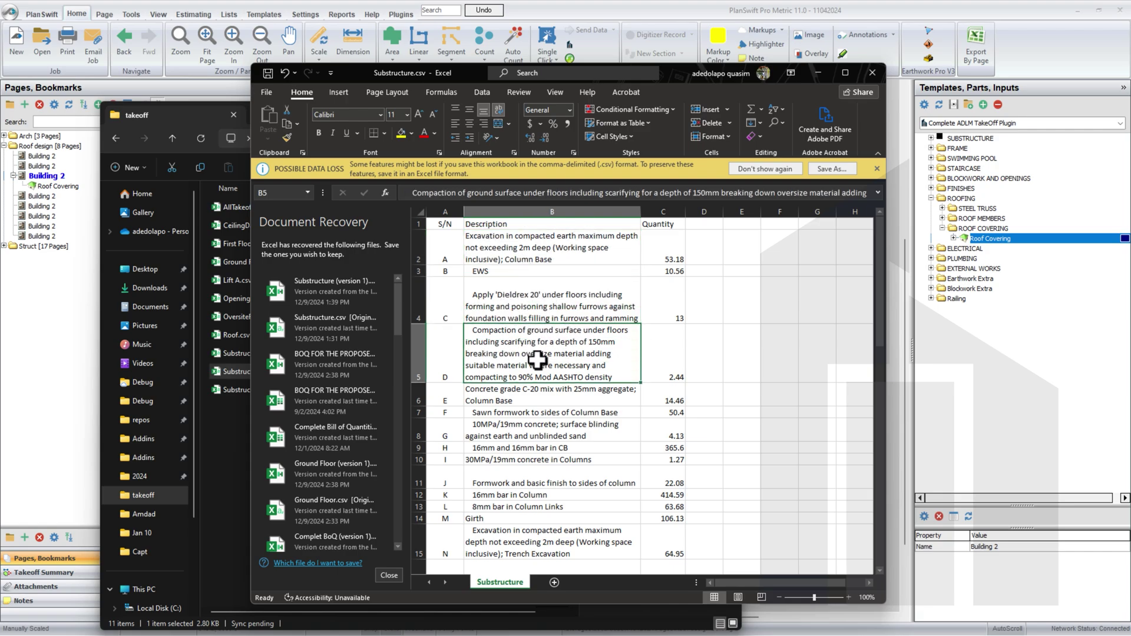
left_click(518, 403)
scroll(512, 398, "down", 1)
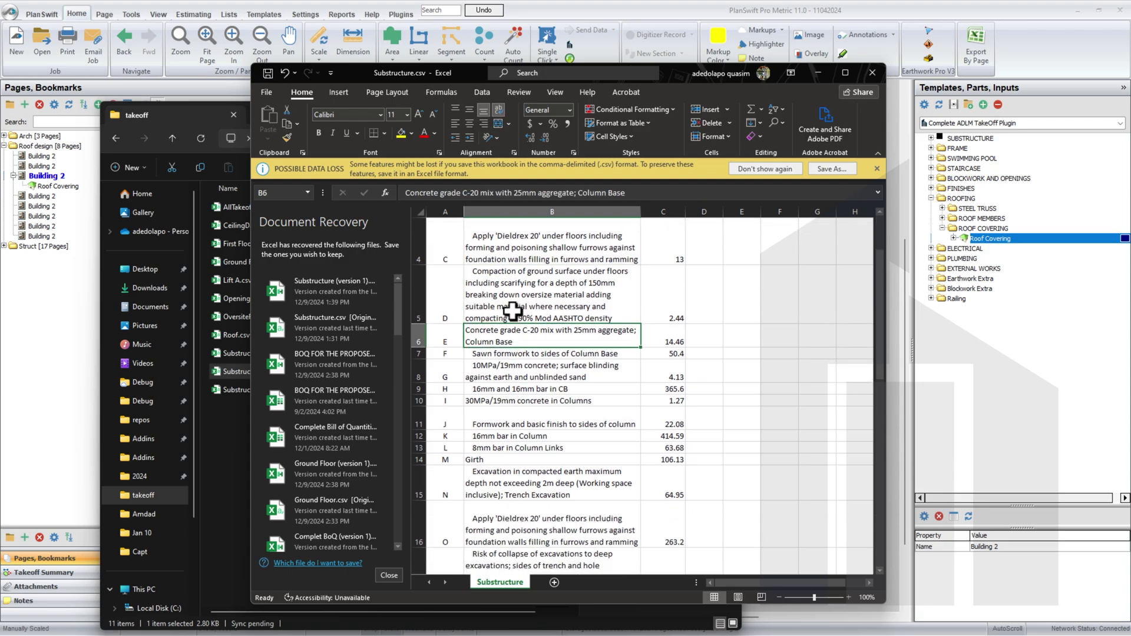
left_click(528, 354)
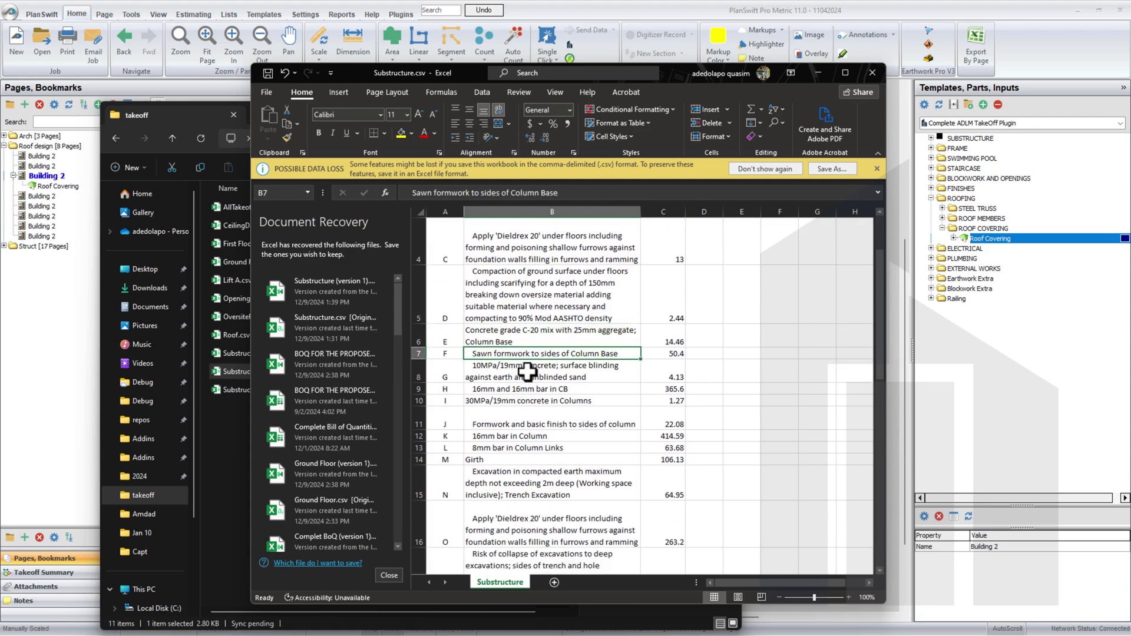
left_click(522, 371)
left_click(532, 390)
left_click(535, 401)
scroll(535, 401, "down", 2)
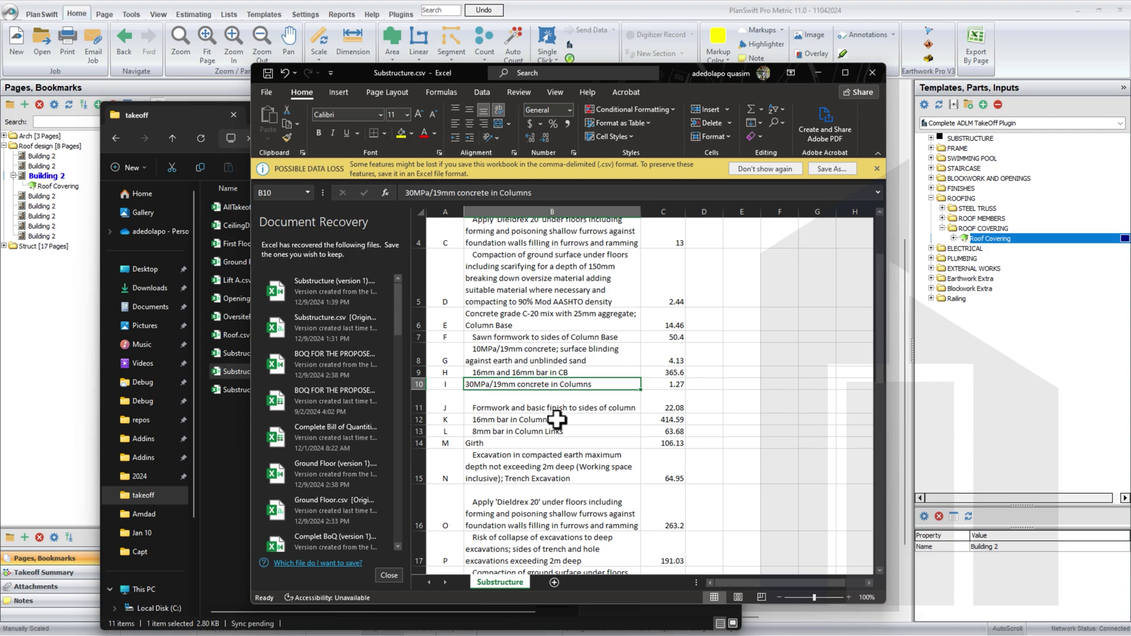
scroll(535, 293, "up", 1)
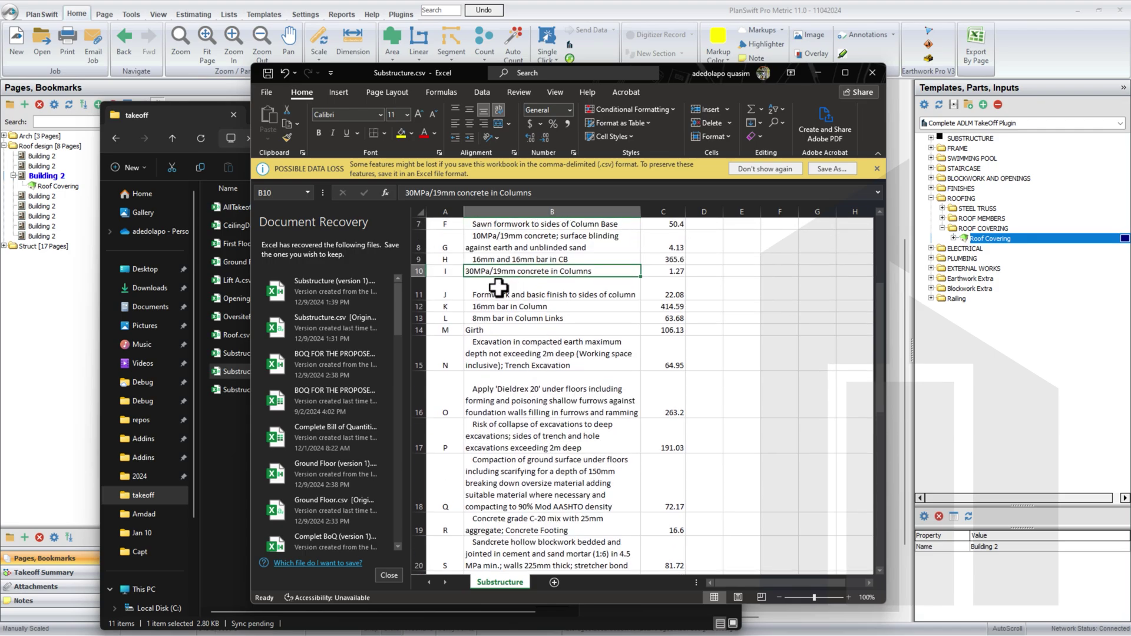
left_click(547, 297)
left_click(537, 308)
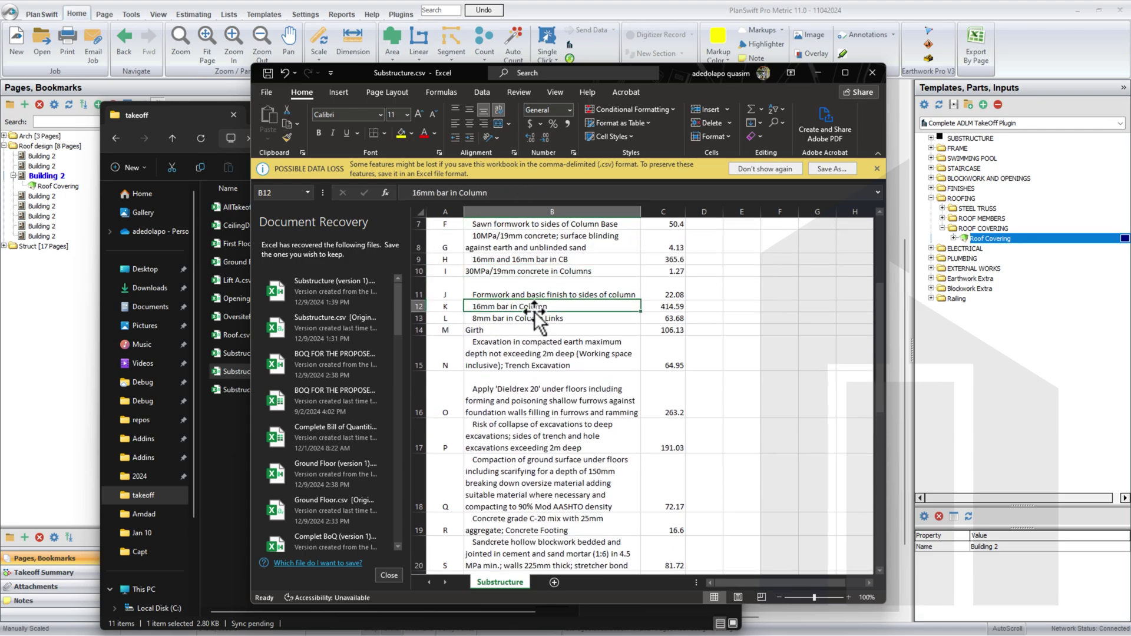
left_click(538, 320)
Review the remaining descriptions from trench excavation down to blinding concrete, sand and hardcore filling
left_click(542, 353)
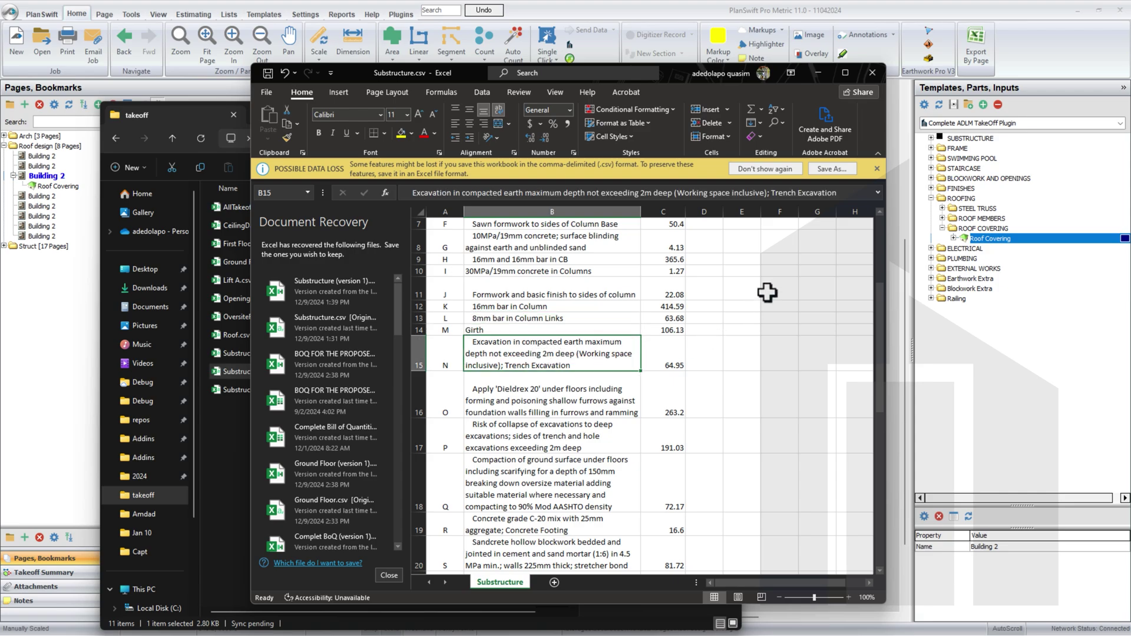
scroll(557, 357, "down", 1)
left_click(554, 353)
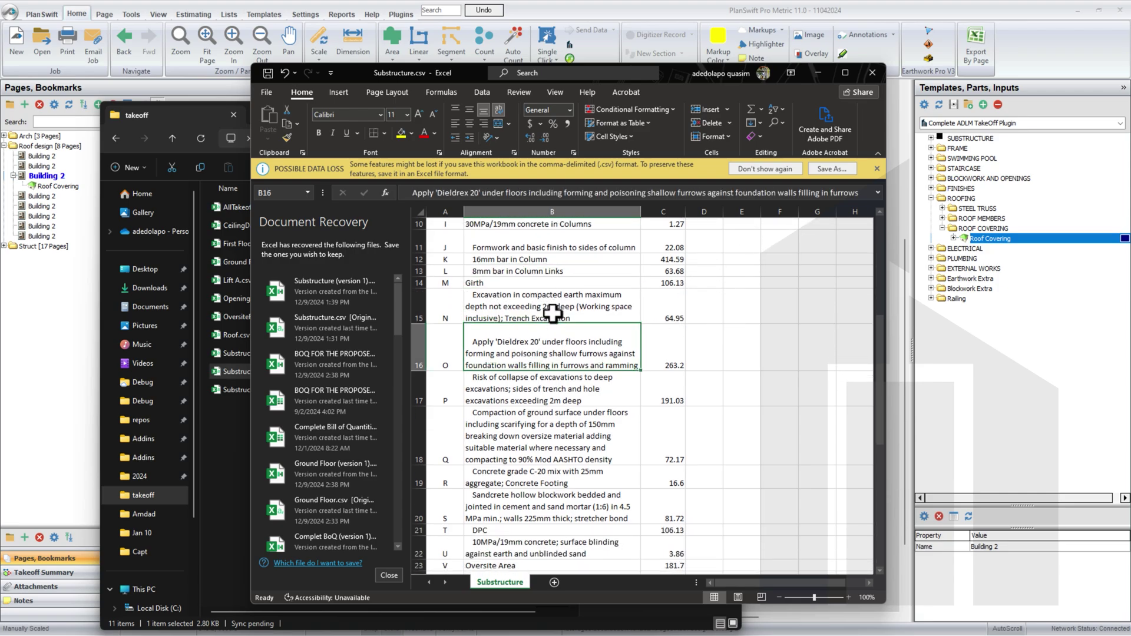
scroll(560, 330, "down", 2)
left_click(571, 281)
left_click(574, 333)
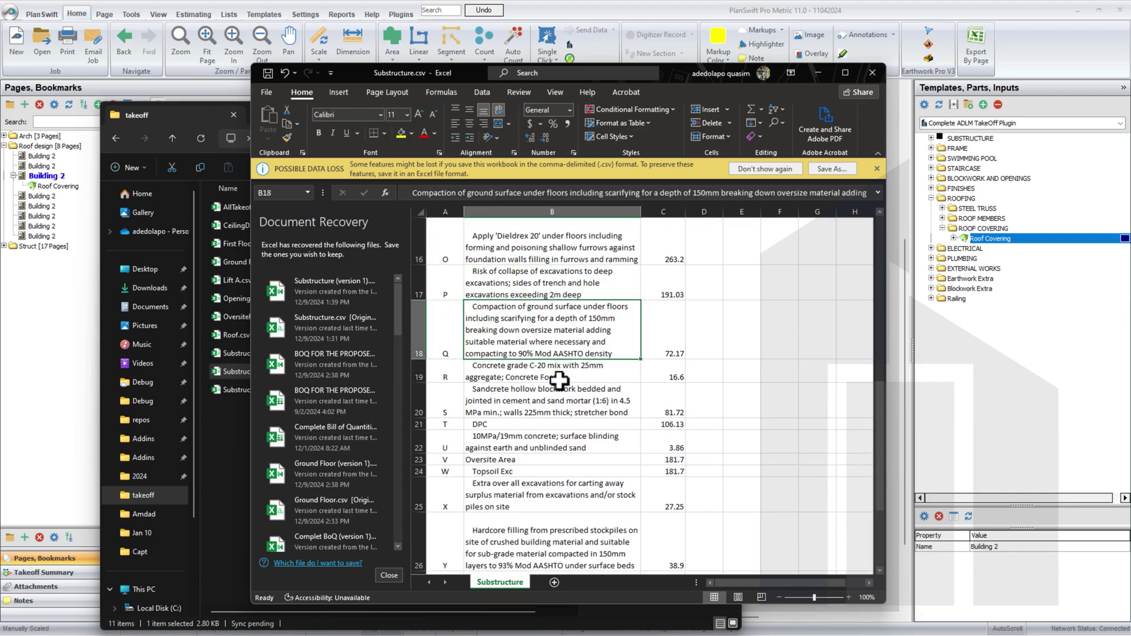
left_click(559, 389)
left_click(565, 369)
left_click(574, 396)
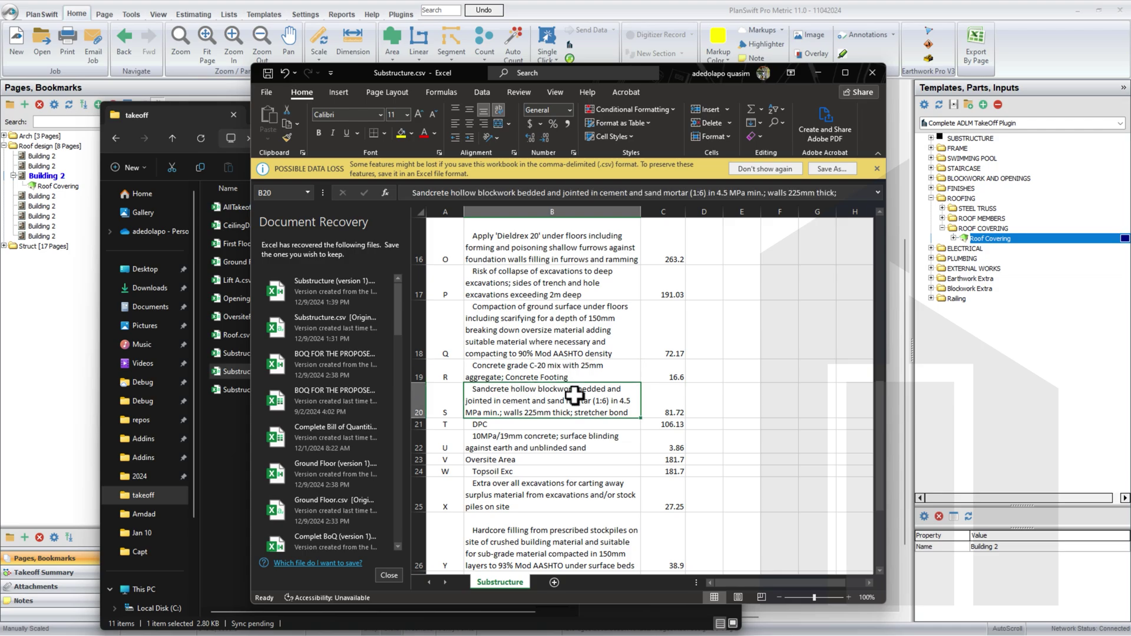
left_click(562, 426)
left_click(535, 445)
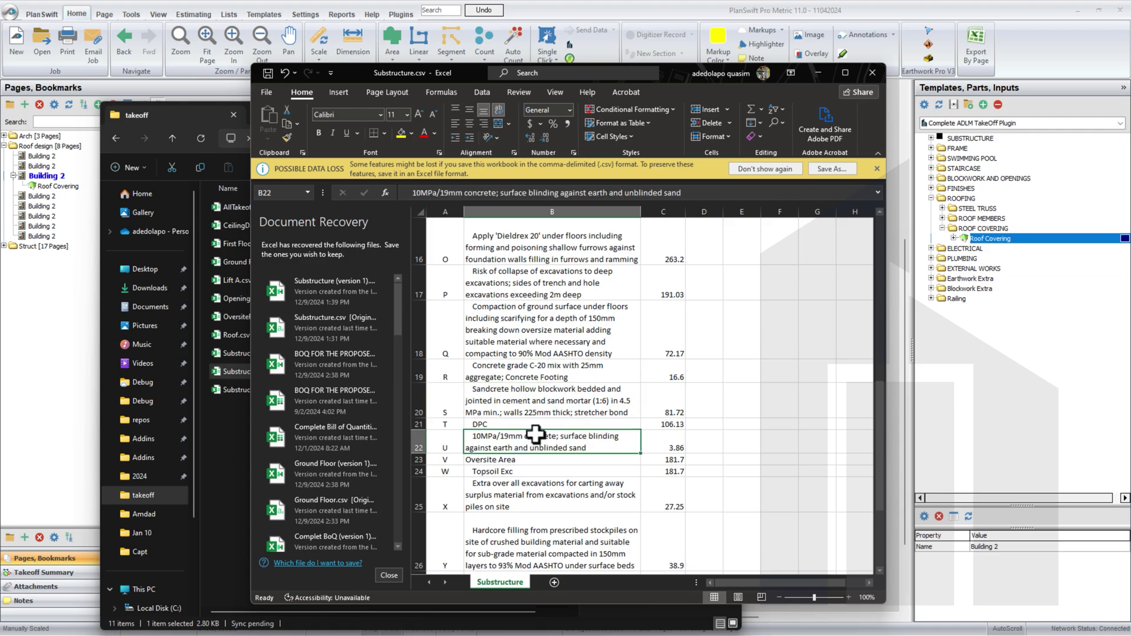
scroll(521, 435, "down", 2)
left_click(518, 384)
left_click(533, 342)
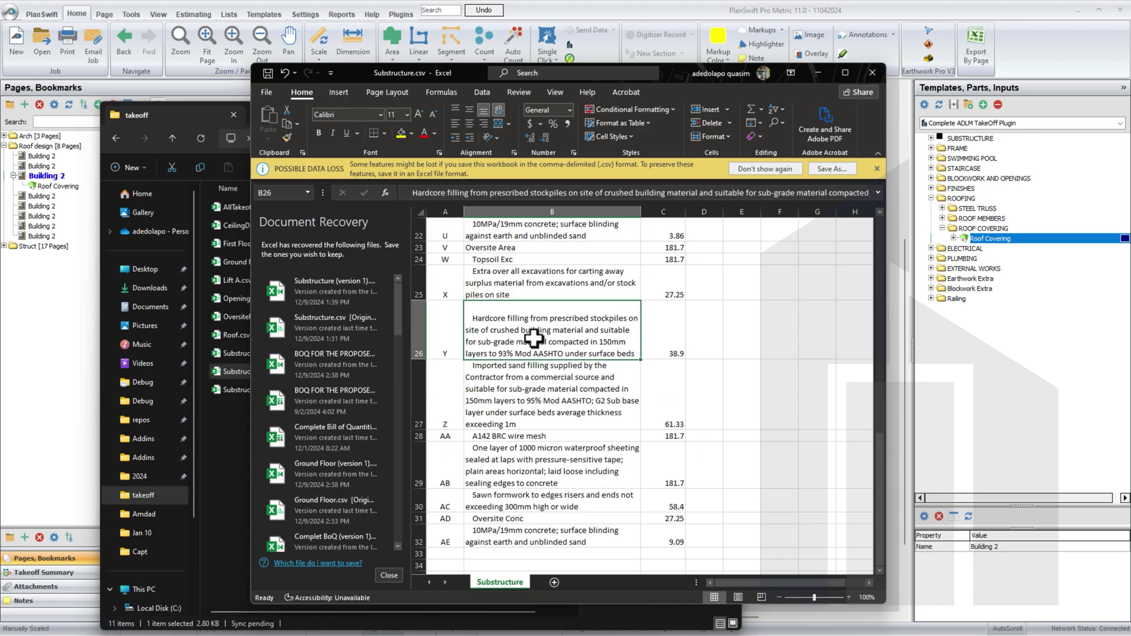
scroll(543, 440, "down", 1)
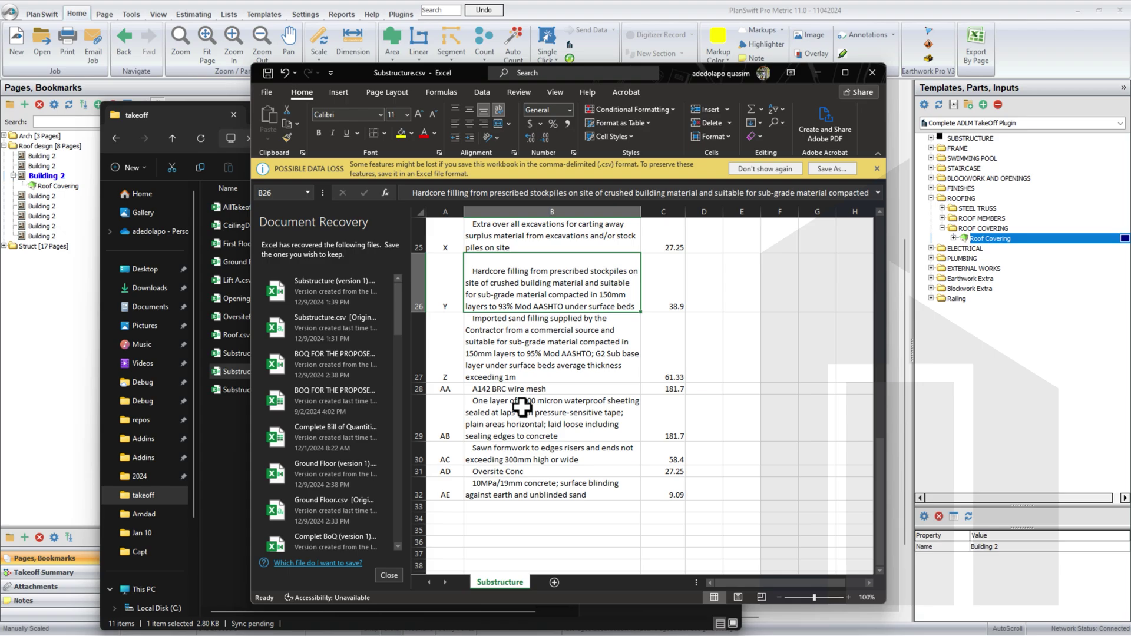
scroll(542, 396, "down", 2)
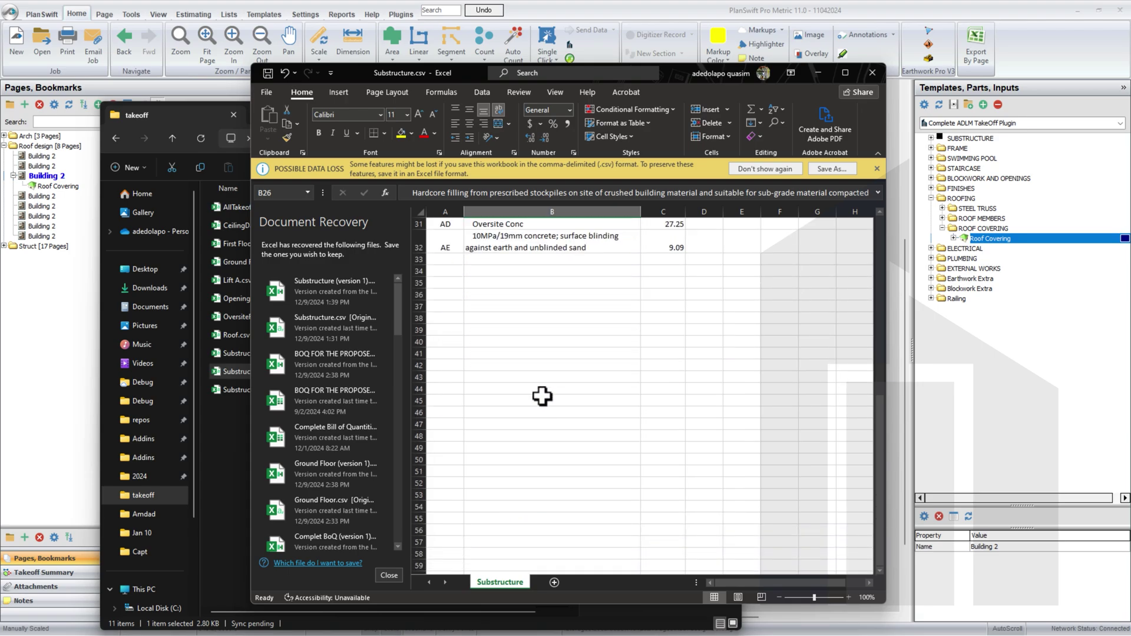
scroll(543, 396, "up", 2)
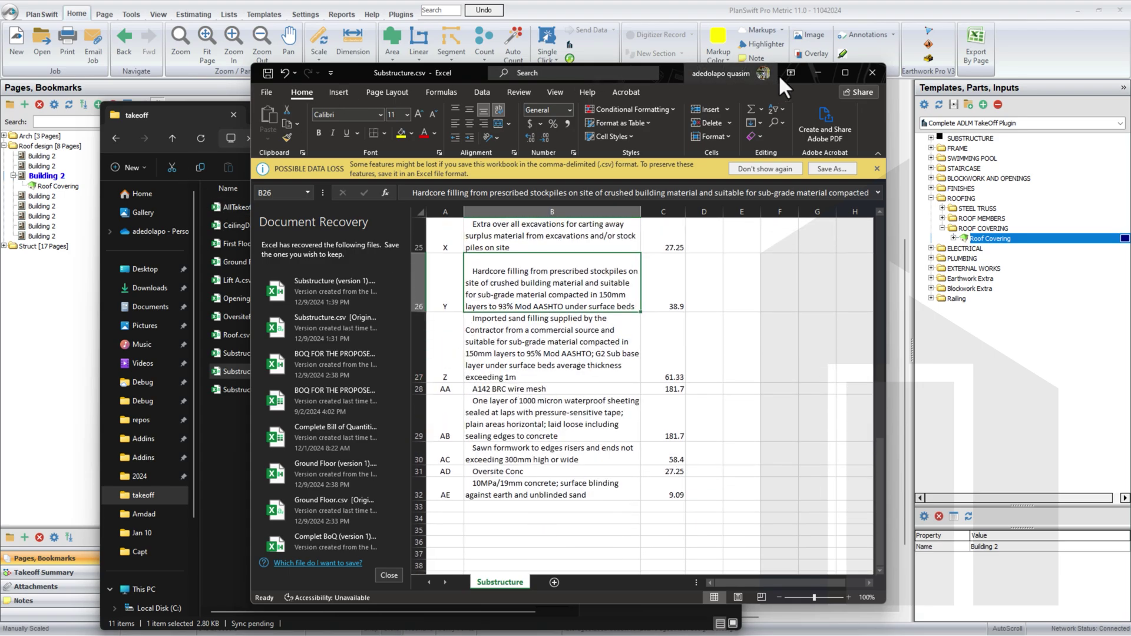
Select Ground Floor in the ADLM plugin and export it to Ground Floor.csv, overwriting the old file
left_click(819, 73)
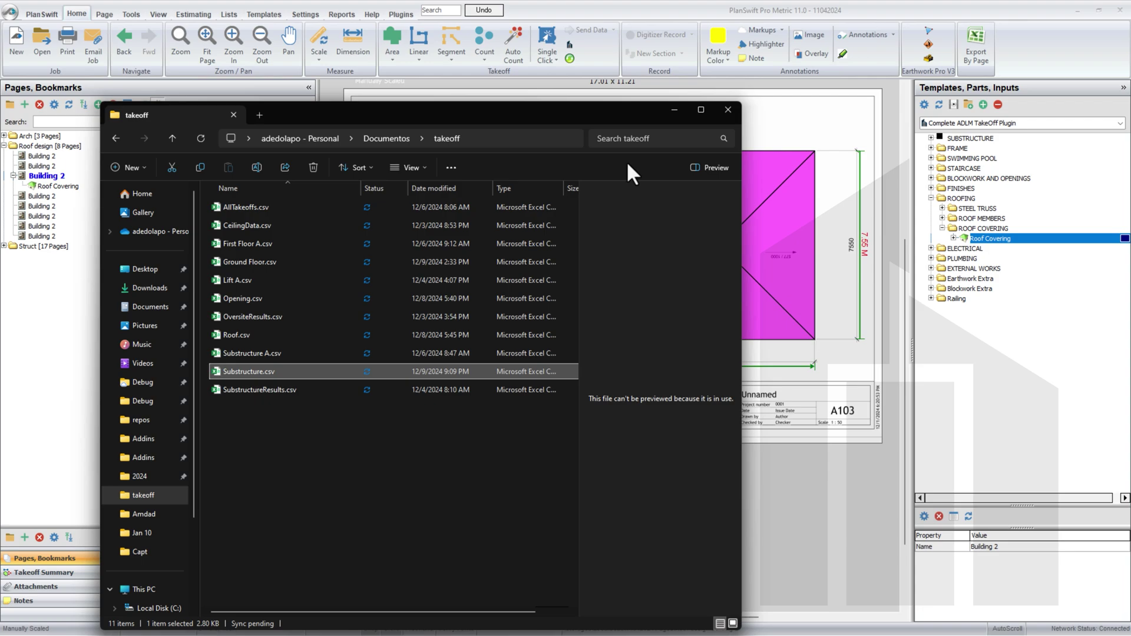
left_click(670, 111)
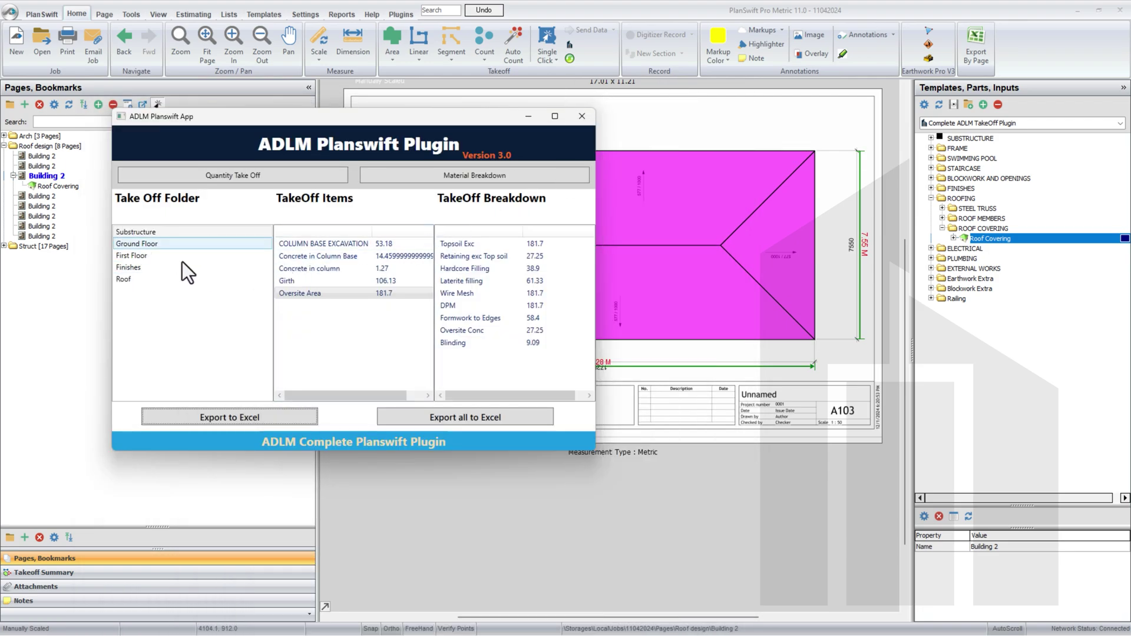
left_click(348, 246)
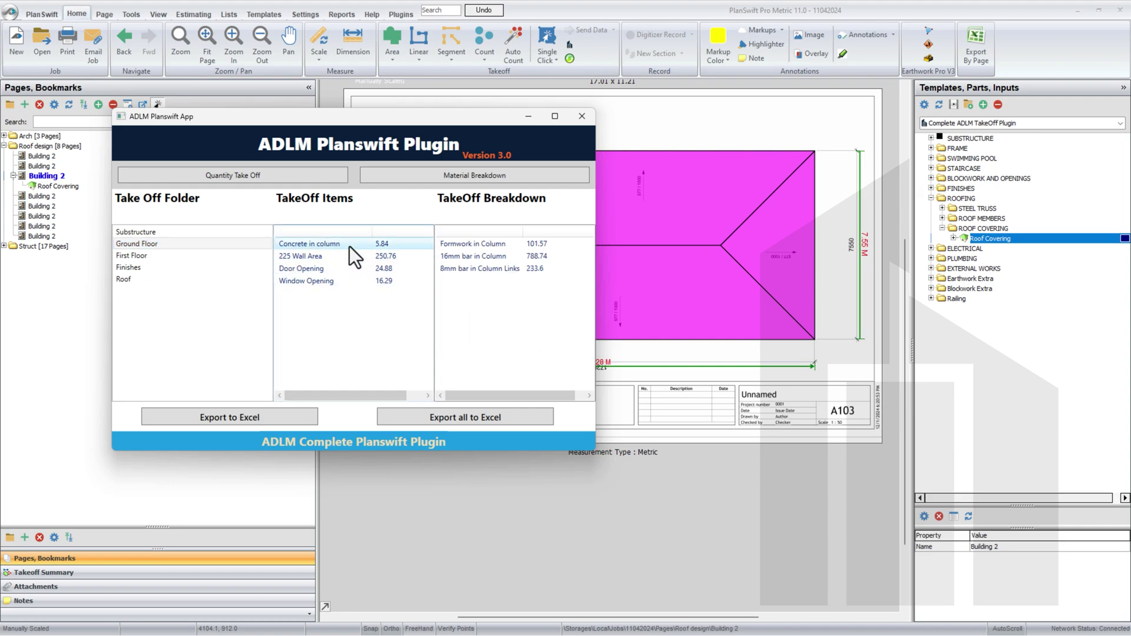
left_click(259, 418)
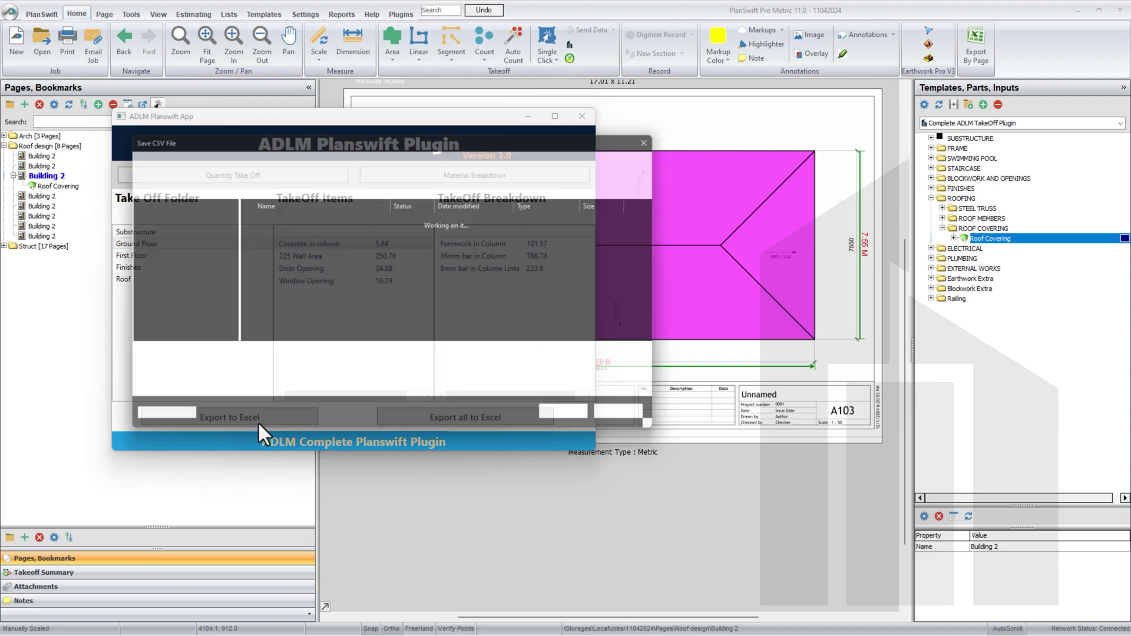
left_click(557, 418)
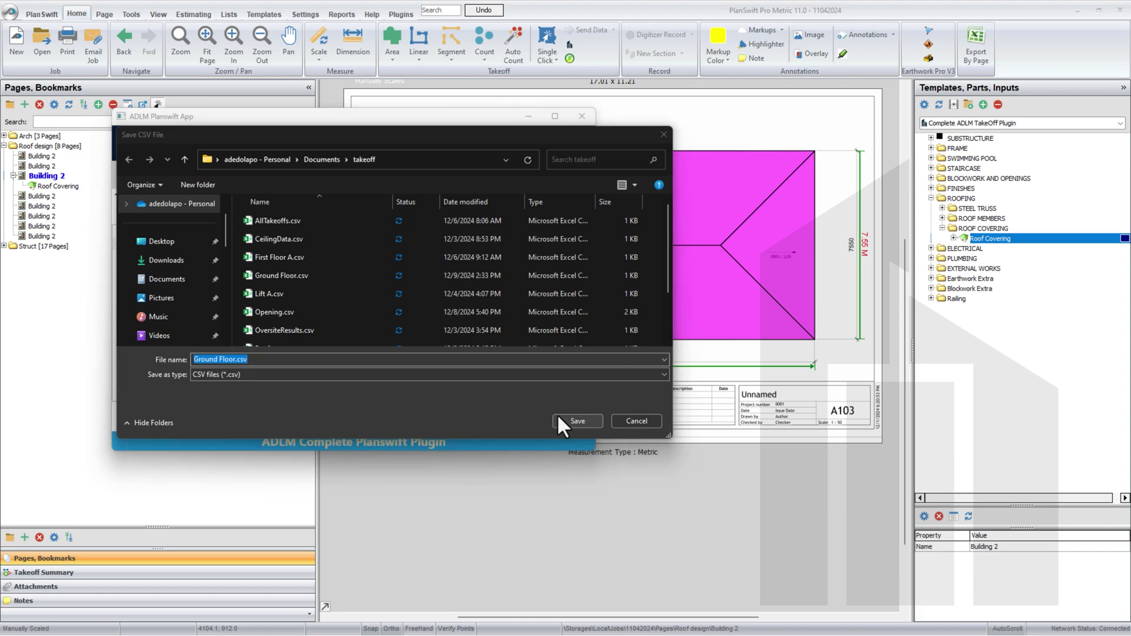
left_click(604, 367)
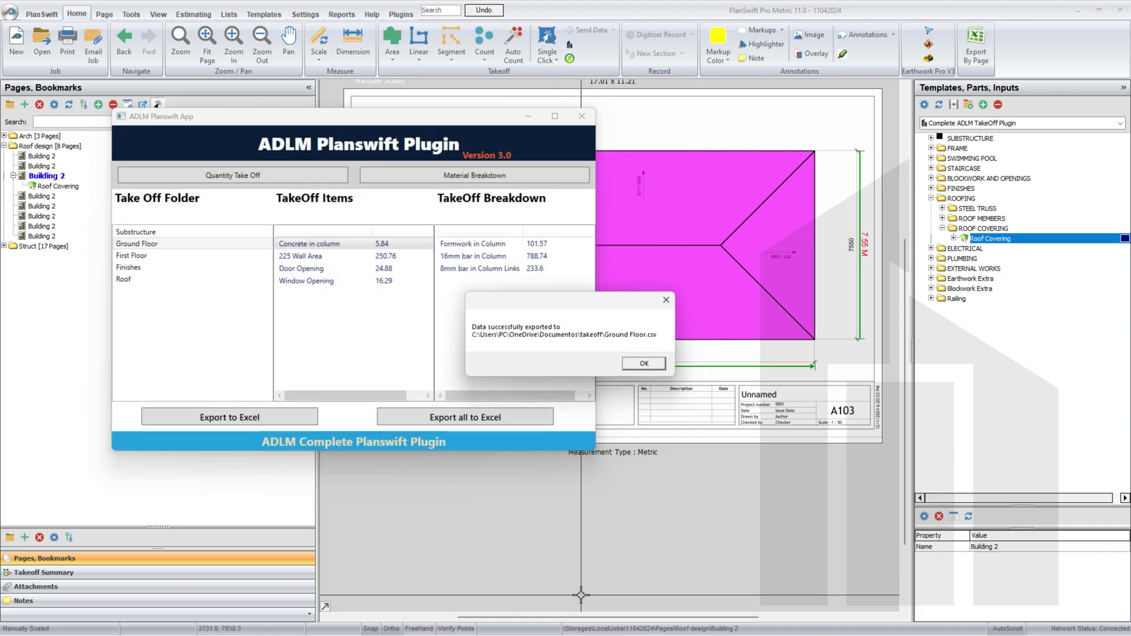
left_click(652, 366)
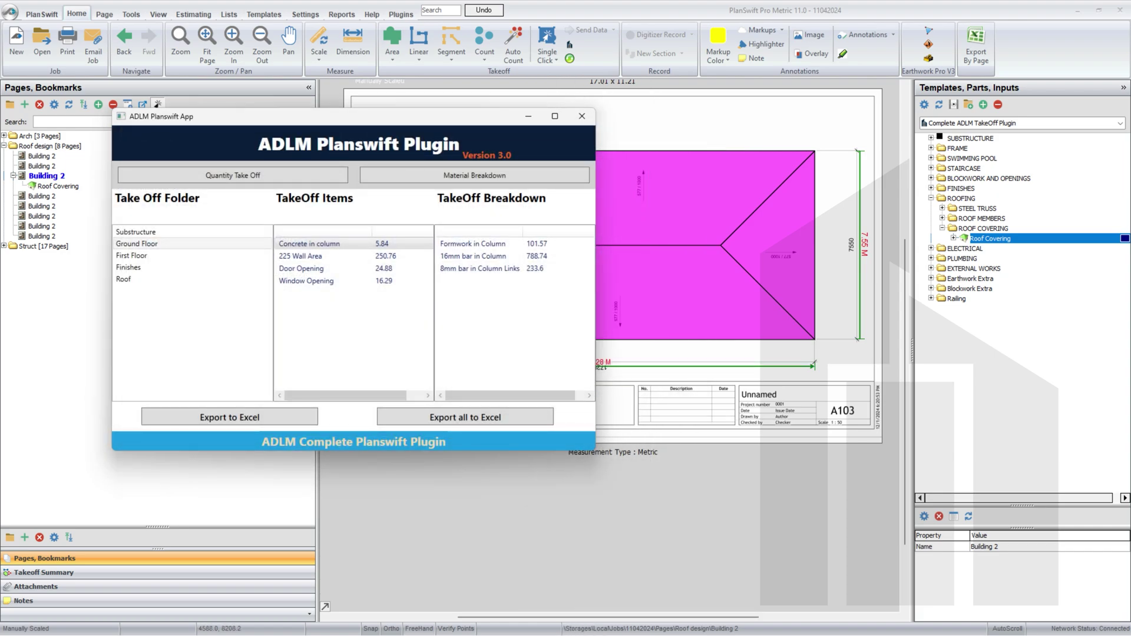
Open Ground Floor.csv in Excel, then widen and wrap the Description column B
key("super")
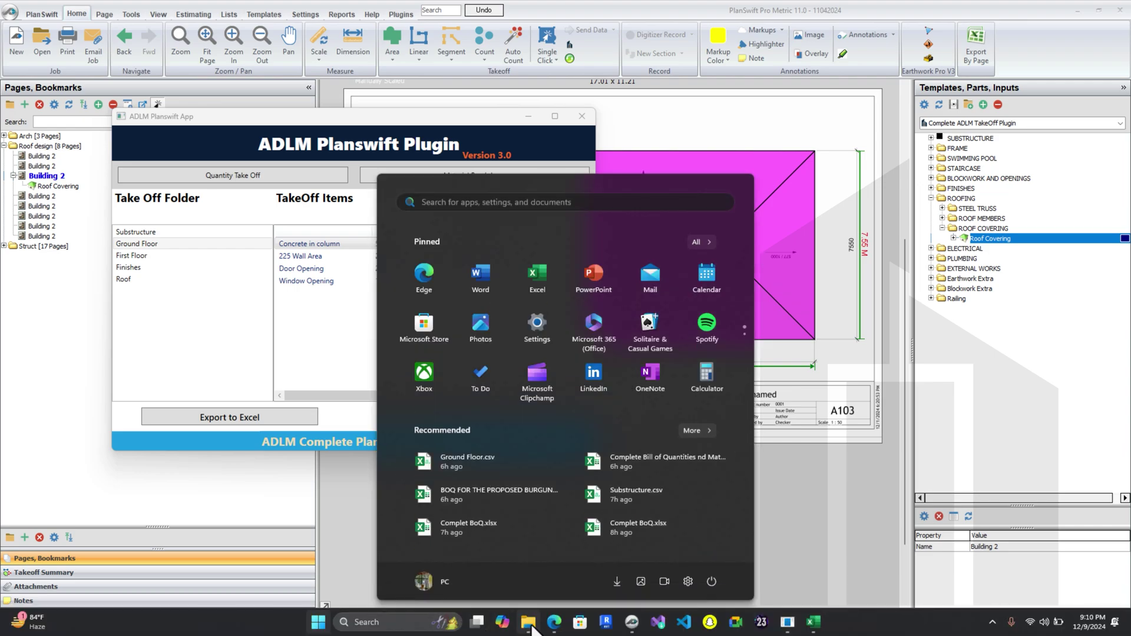
left_click(529, 631)
left_click(252, 263)
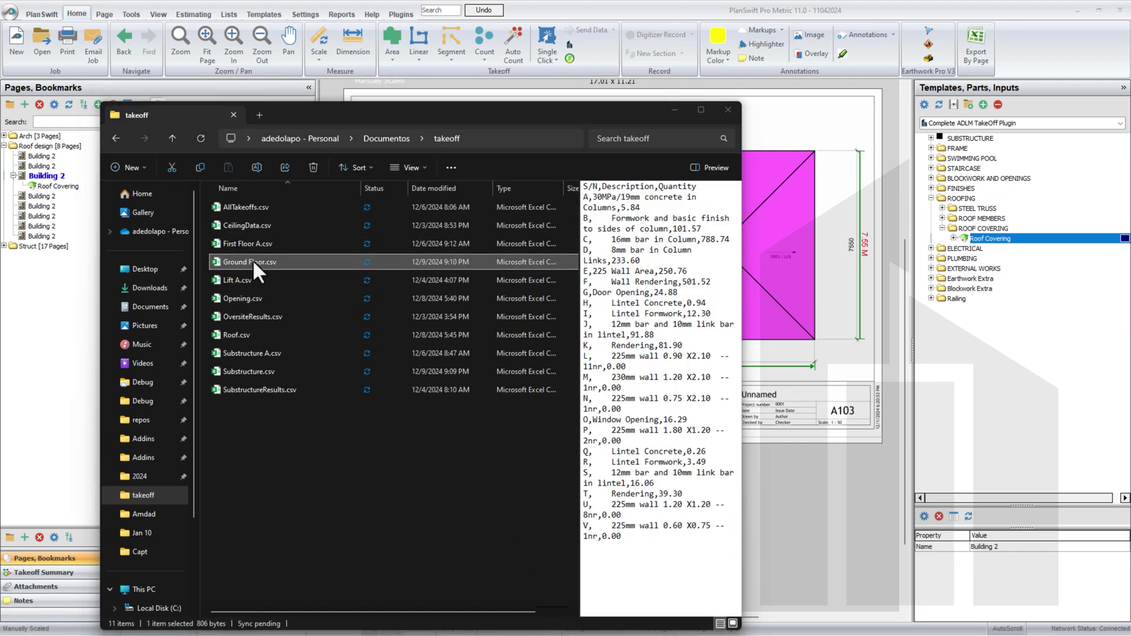
double_click(278, 261)
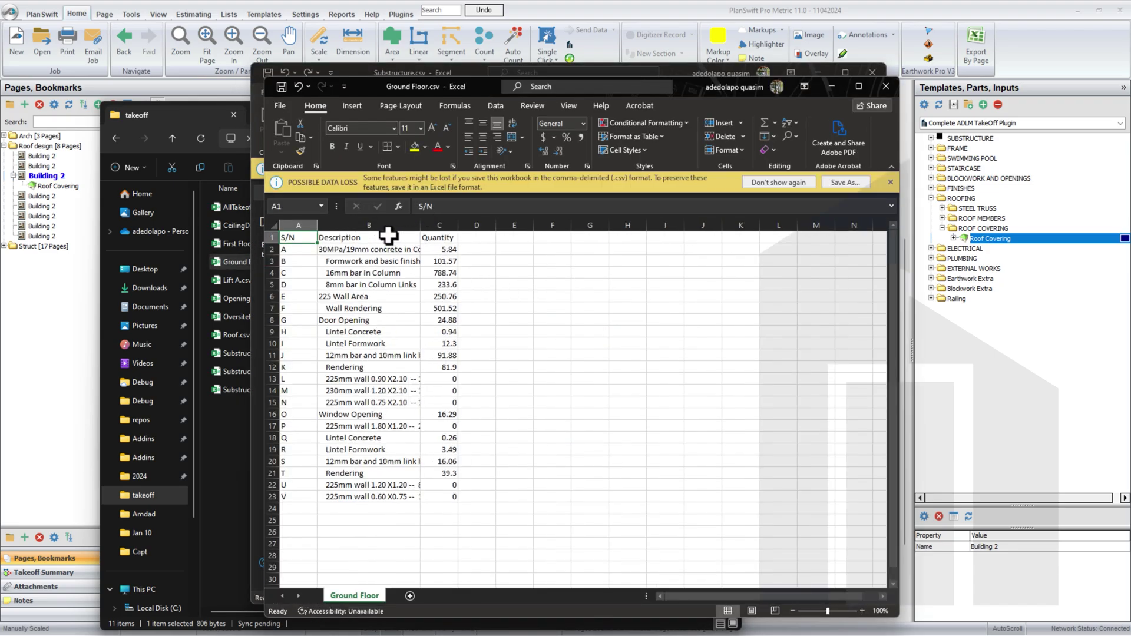
left_click(369, 226)
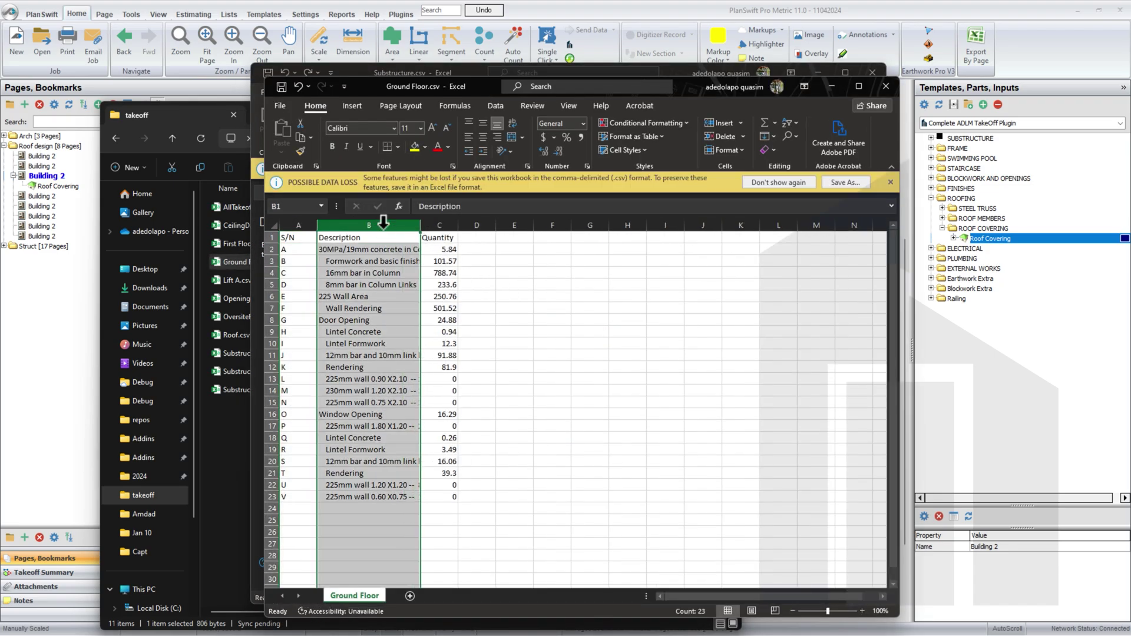
left_click(513, 121)
Review the wrapped column, formwork, bar, wall and window descriptions down the list
left_click(376, 307)
left_click(369, 252)
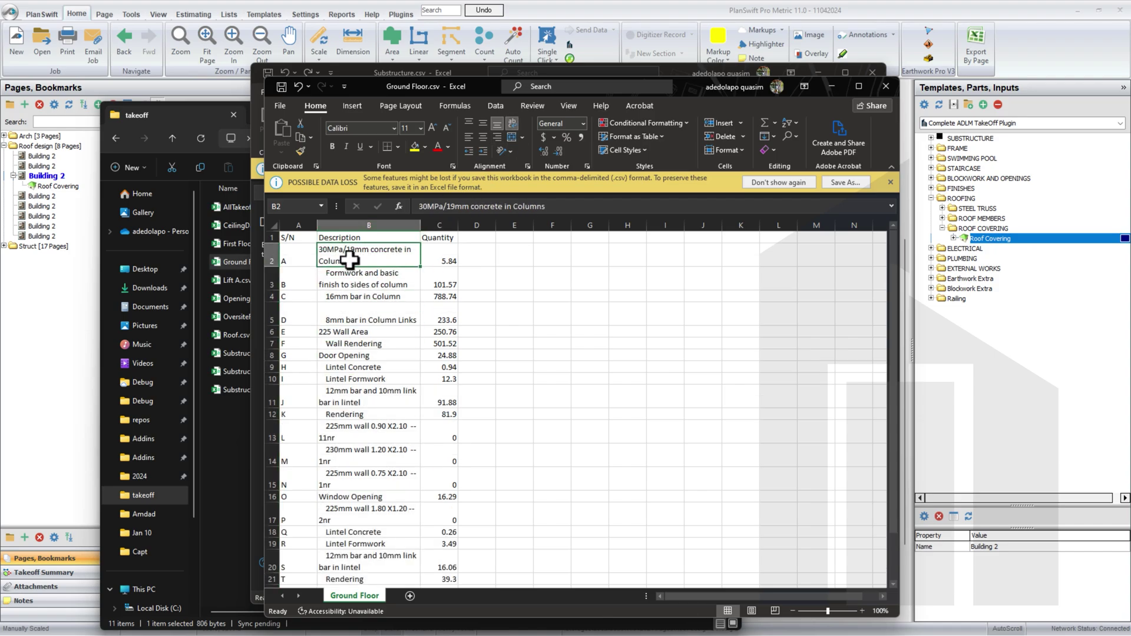
left_click(341, 285)
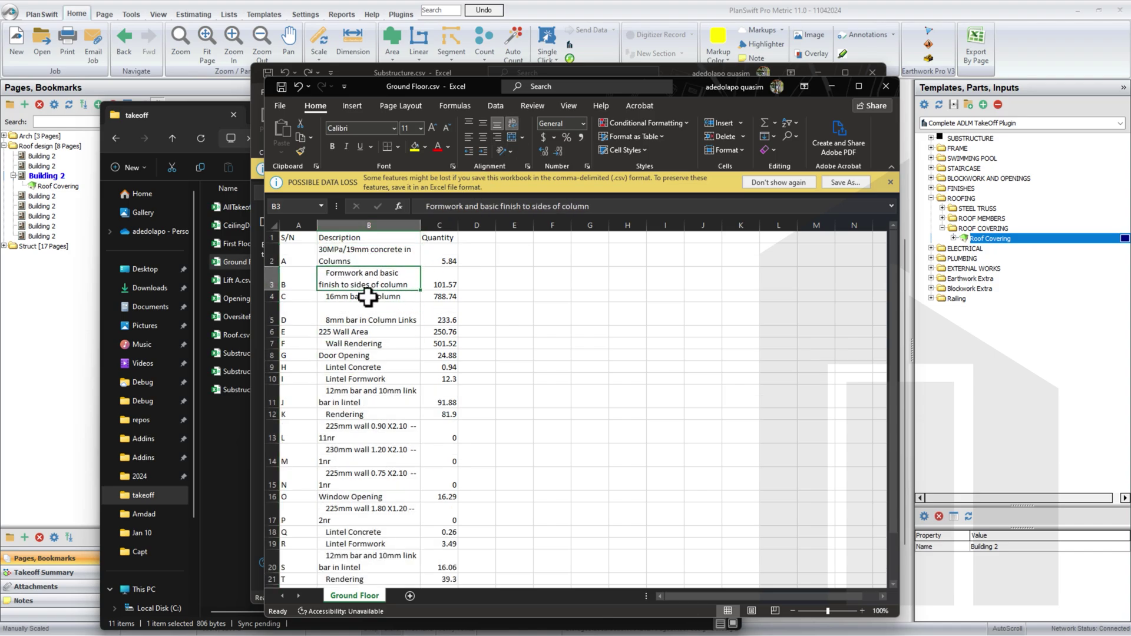
left_click(365, 297)
left_click(384, 321)
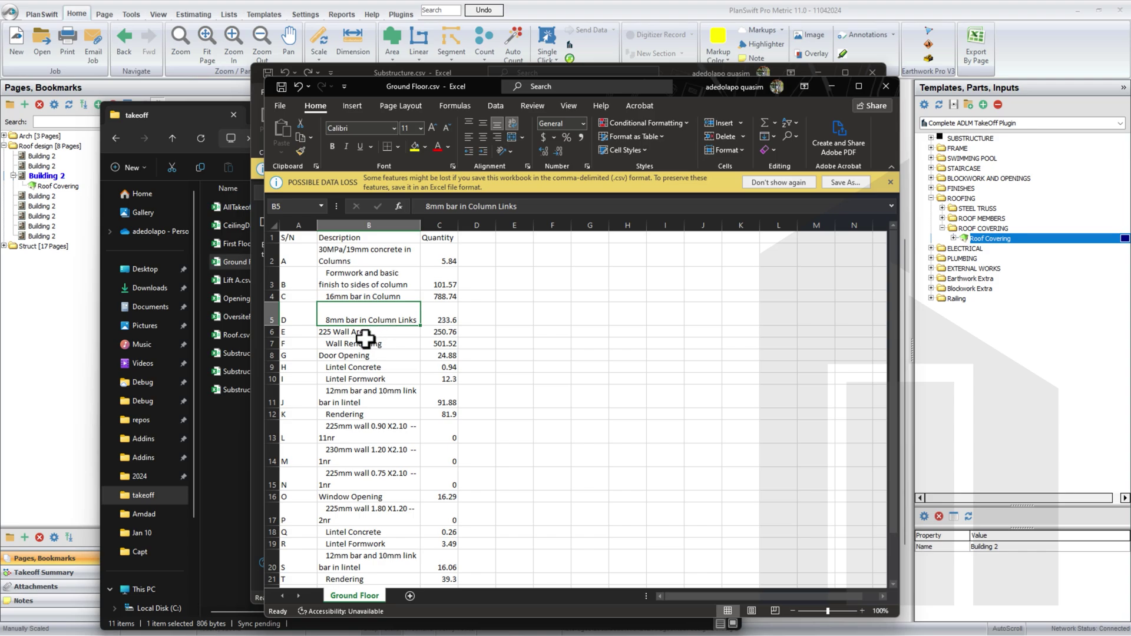
scroll(365, 338, "down", 1)
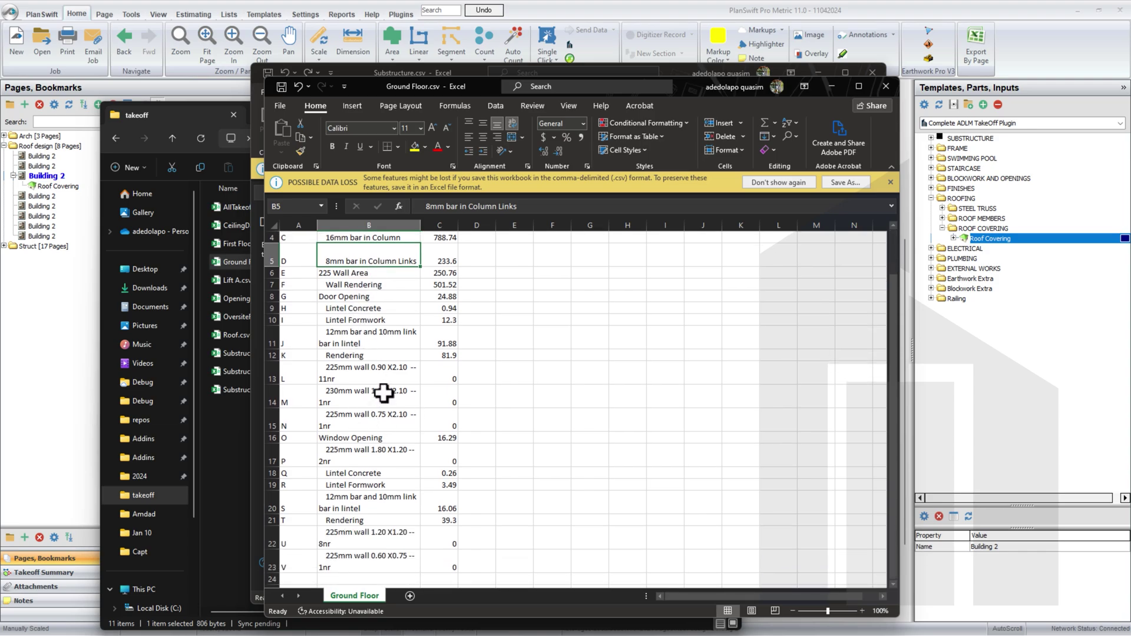
left_click_drag(380, 369, 392, 458)
scroll(381, 355, "down", 1)
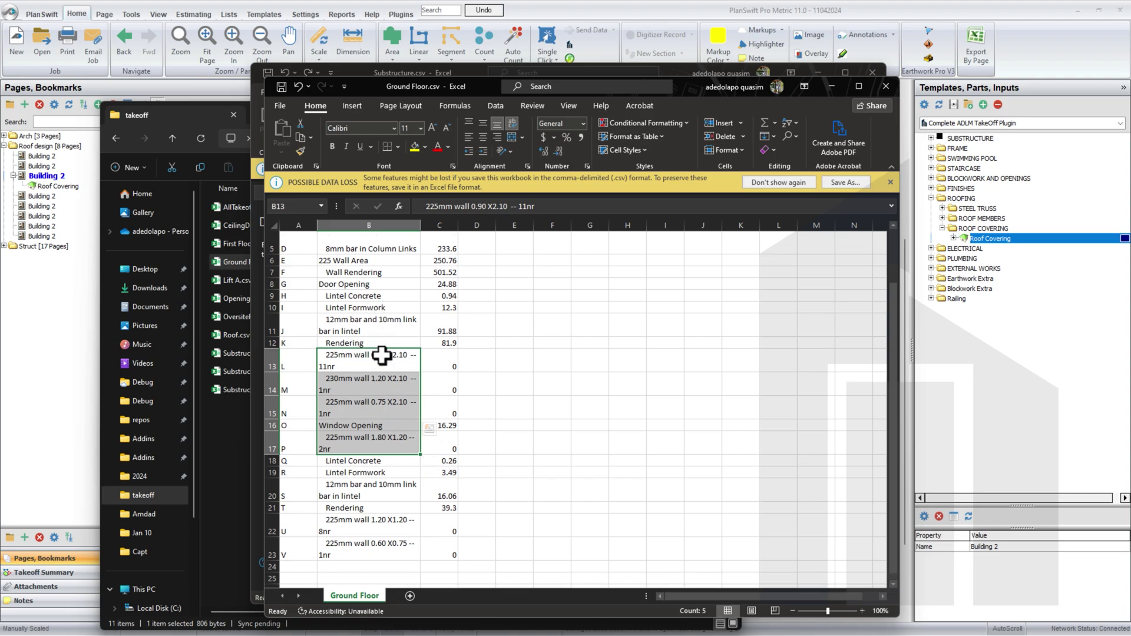
scroll(381, 355, "down", 2)
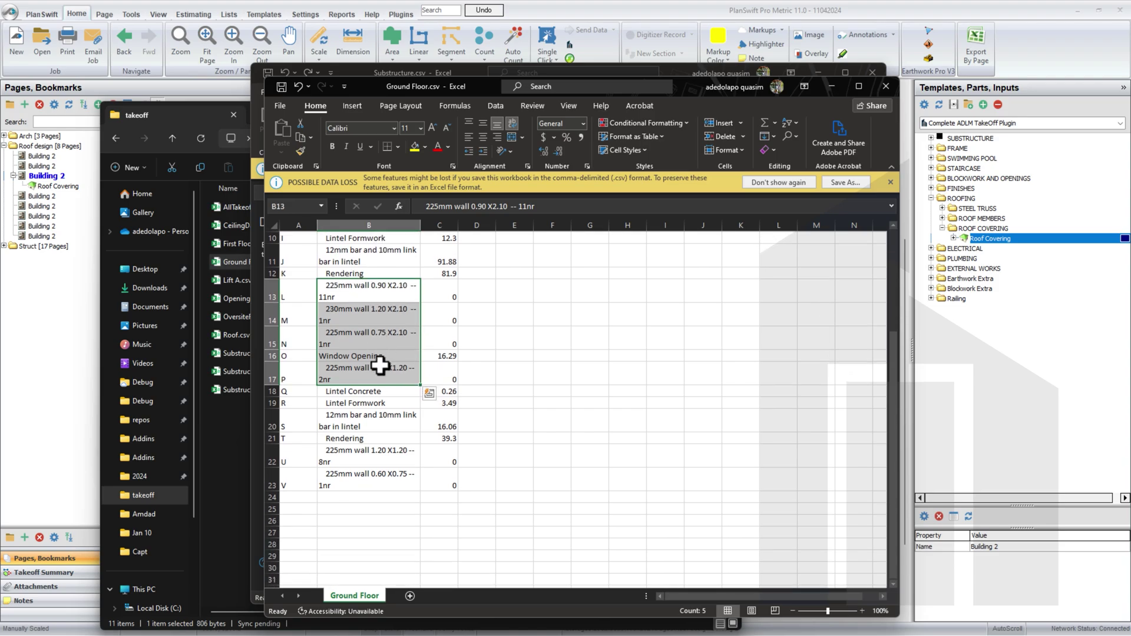
Close the Ground Floor workbook, dismissing the save prompt, and bring PlanSwift's roof plan A103 forward
left_click(884, 86)
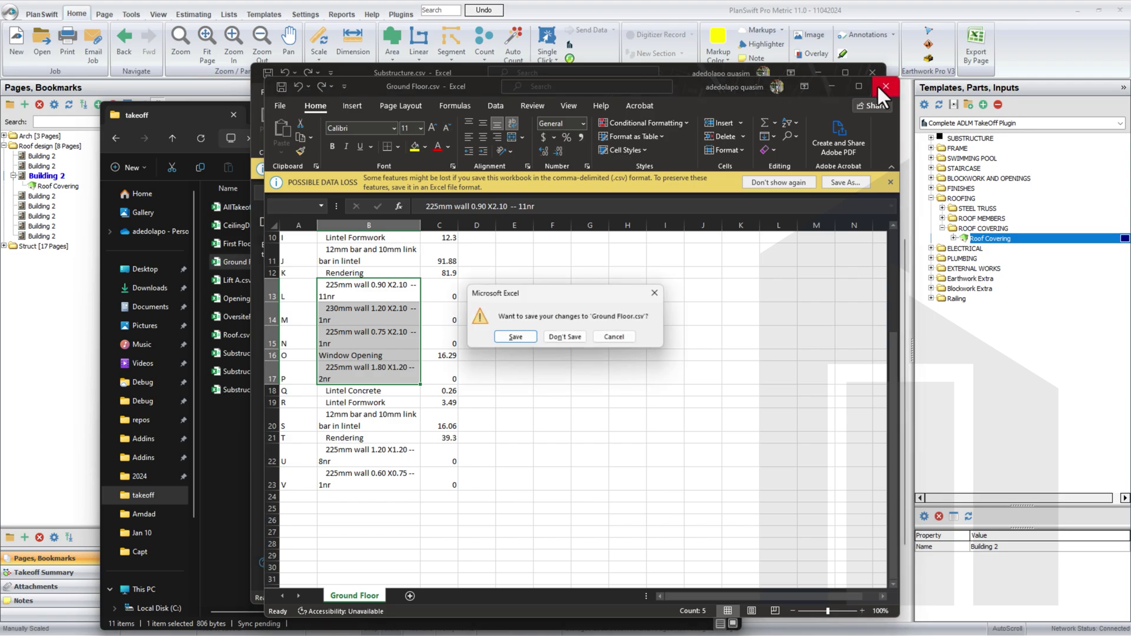
left_click(661, 294)
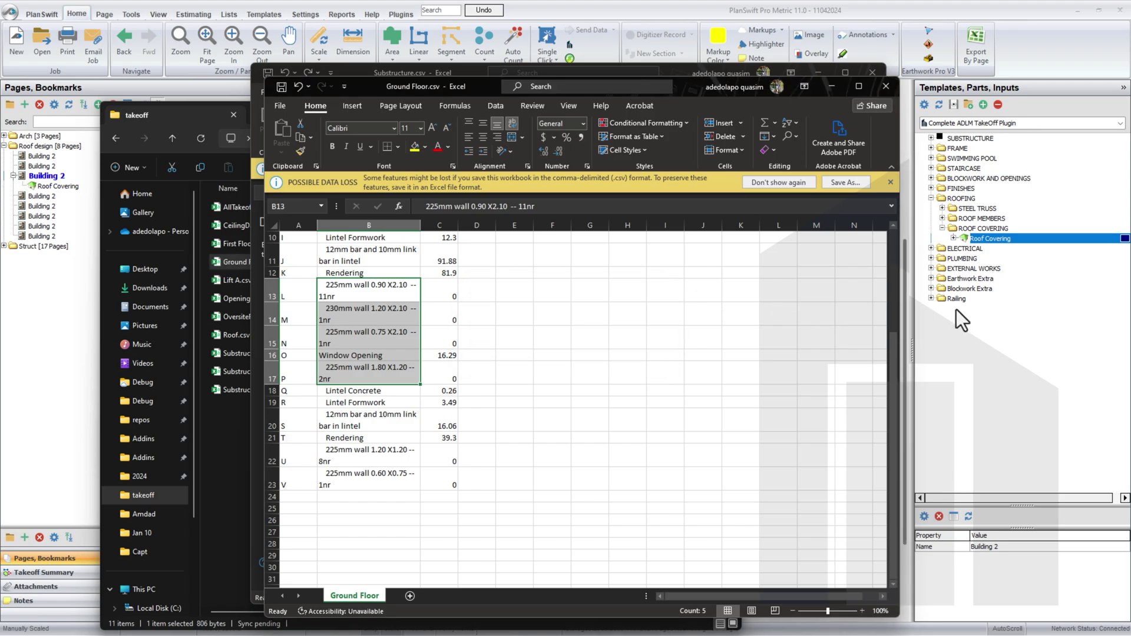
left_click(960, 367)
mouse_move(678, 334)
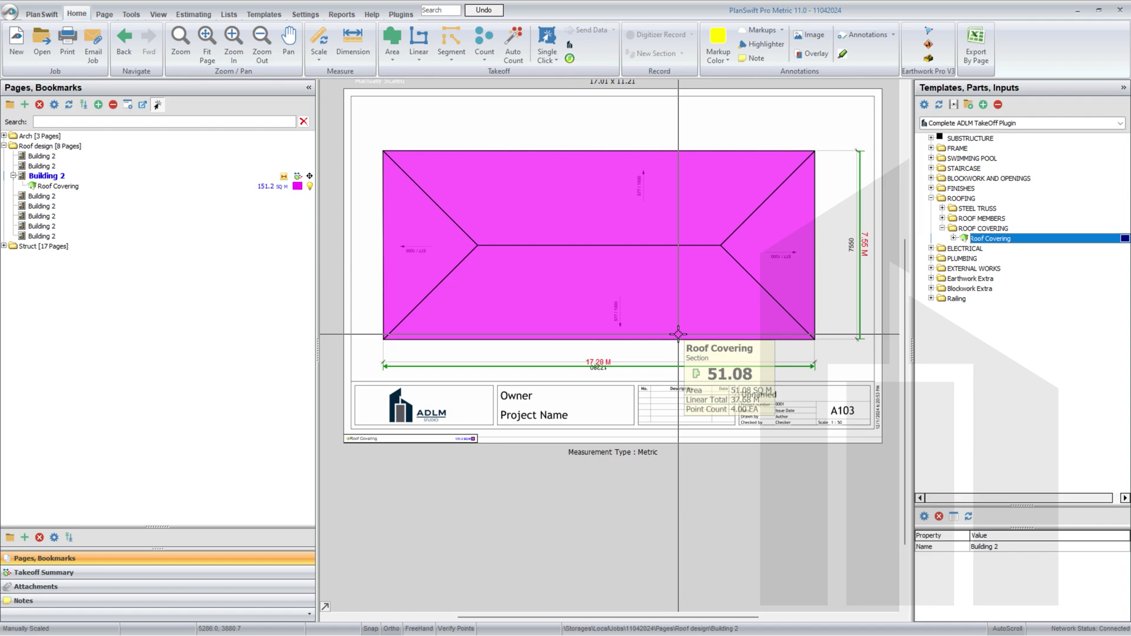